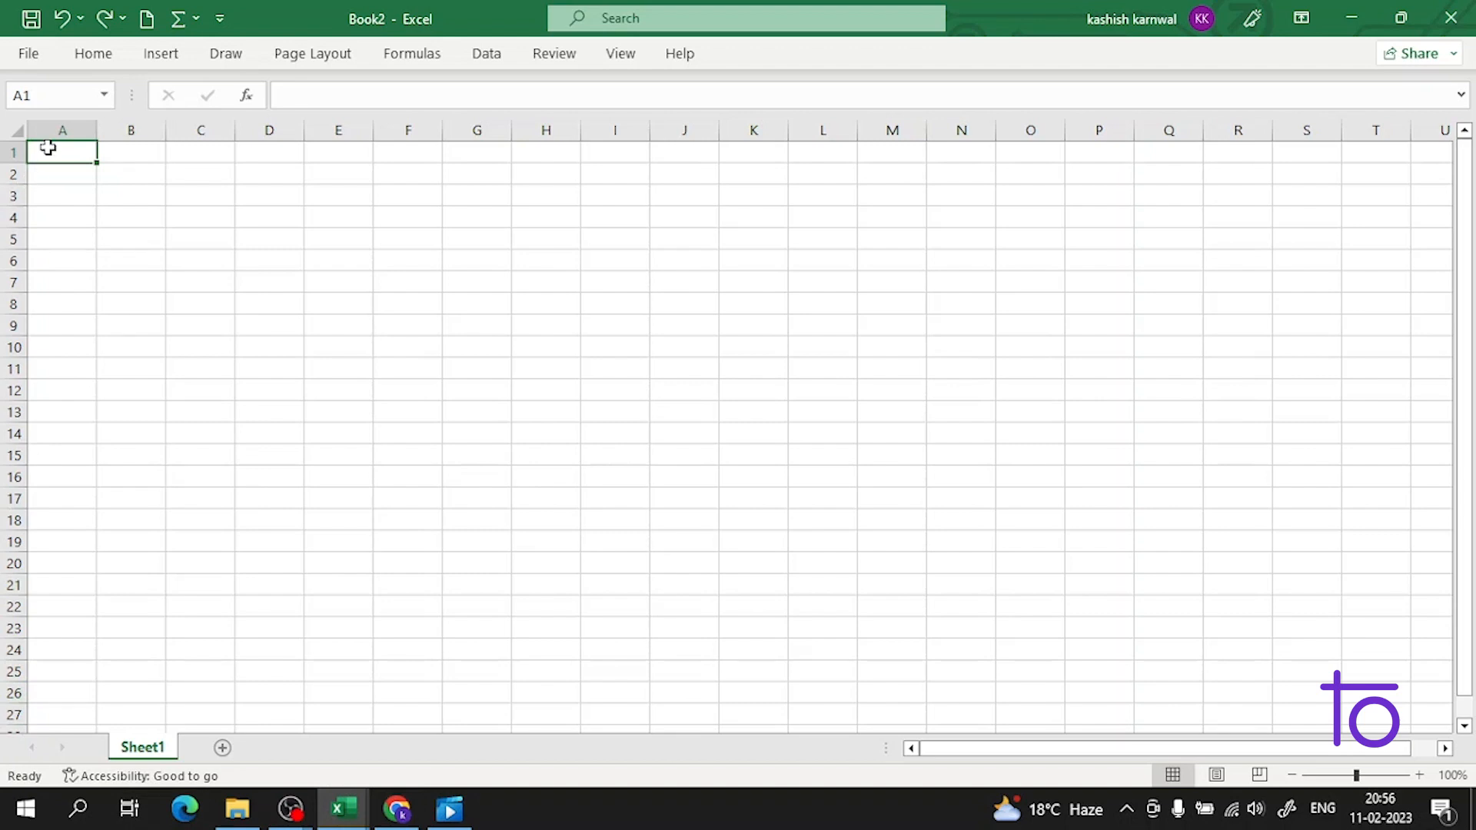
click(63, 177)
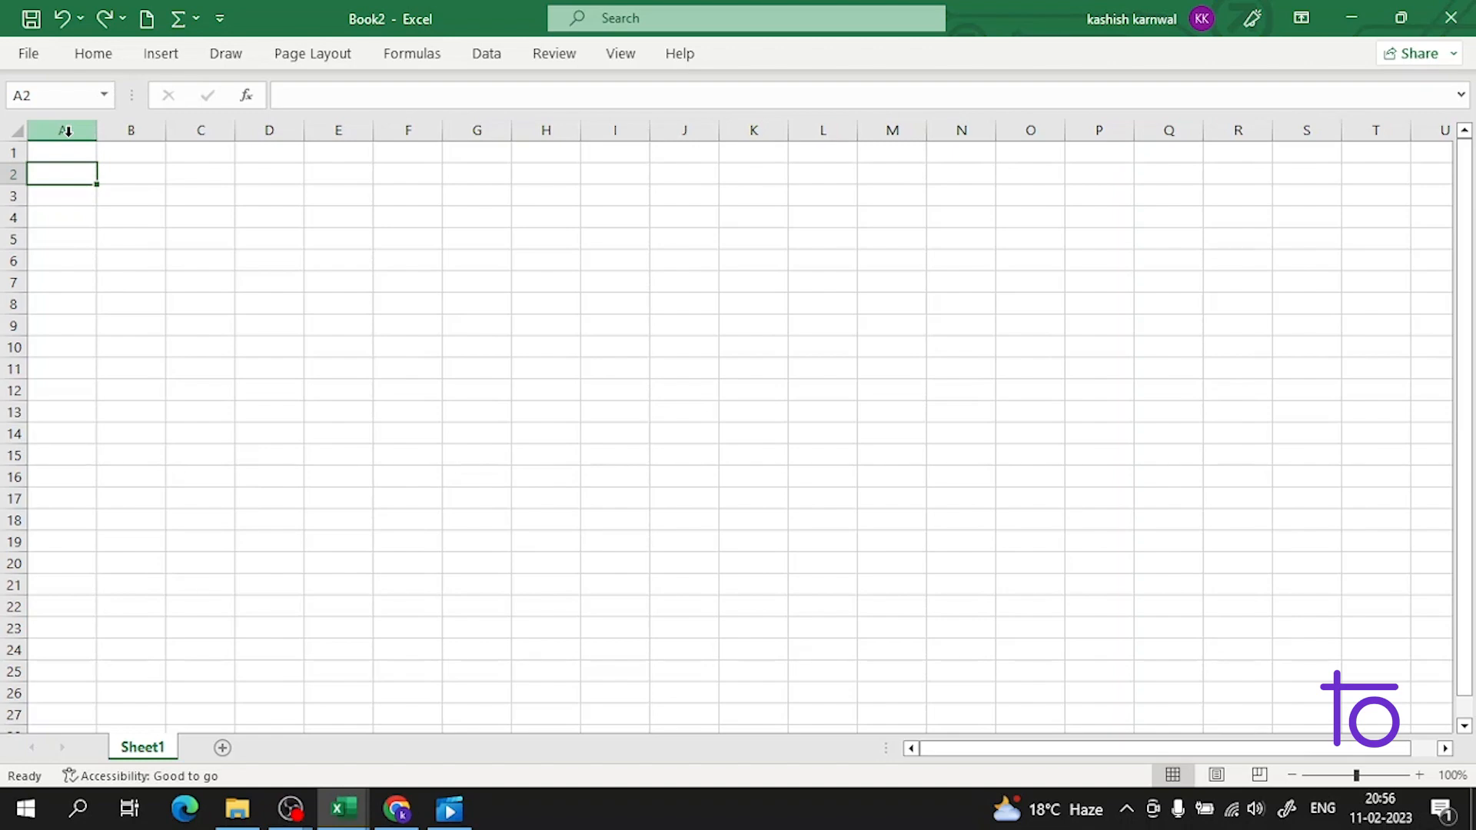
drag(106, 281, 109, 252)
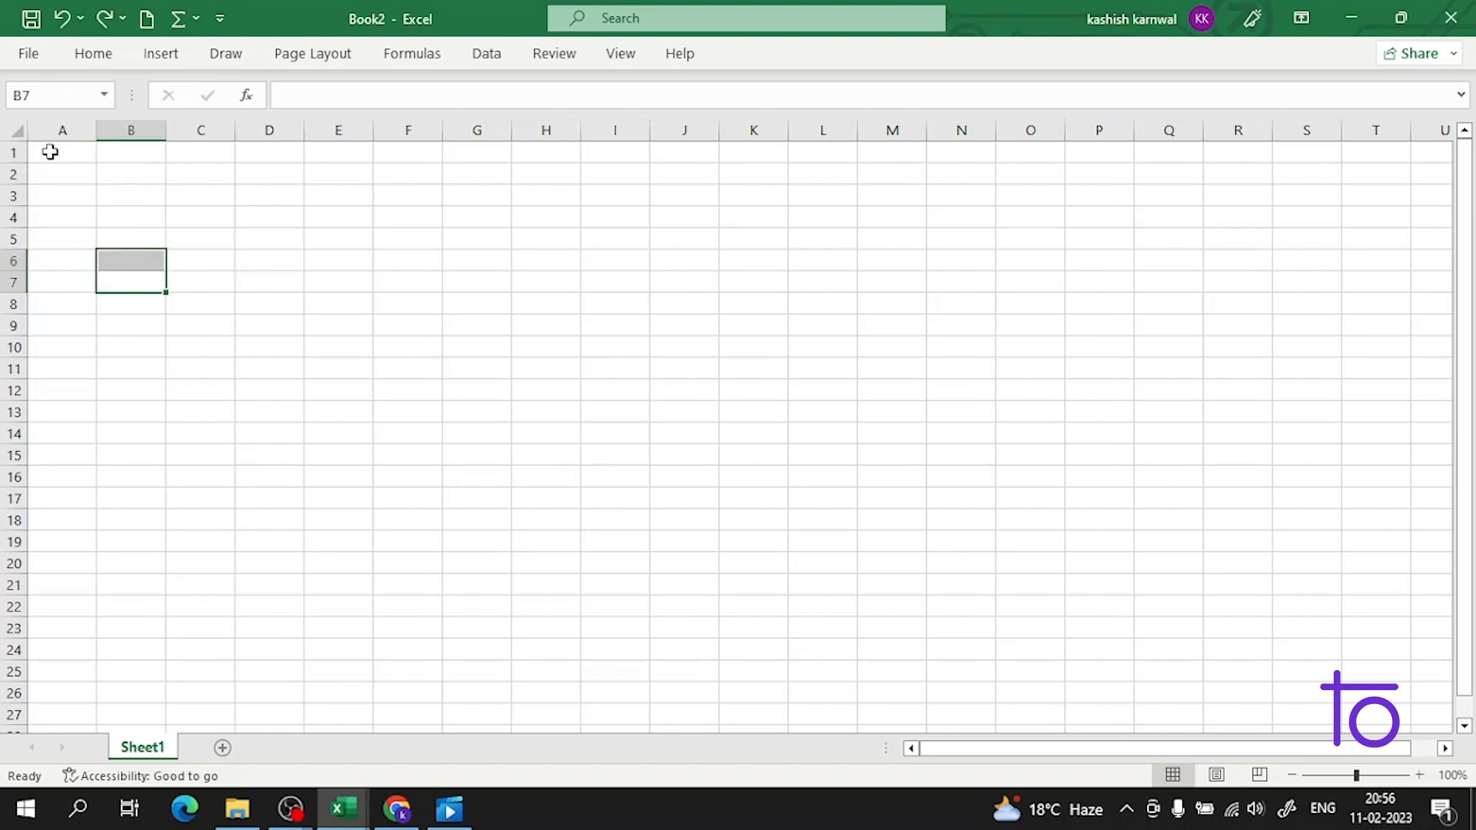
click(74, 153)
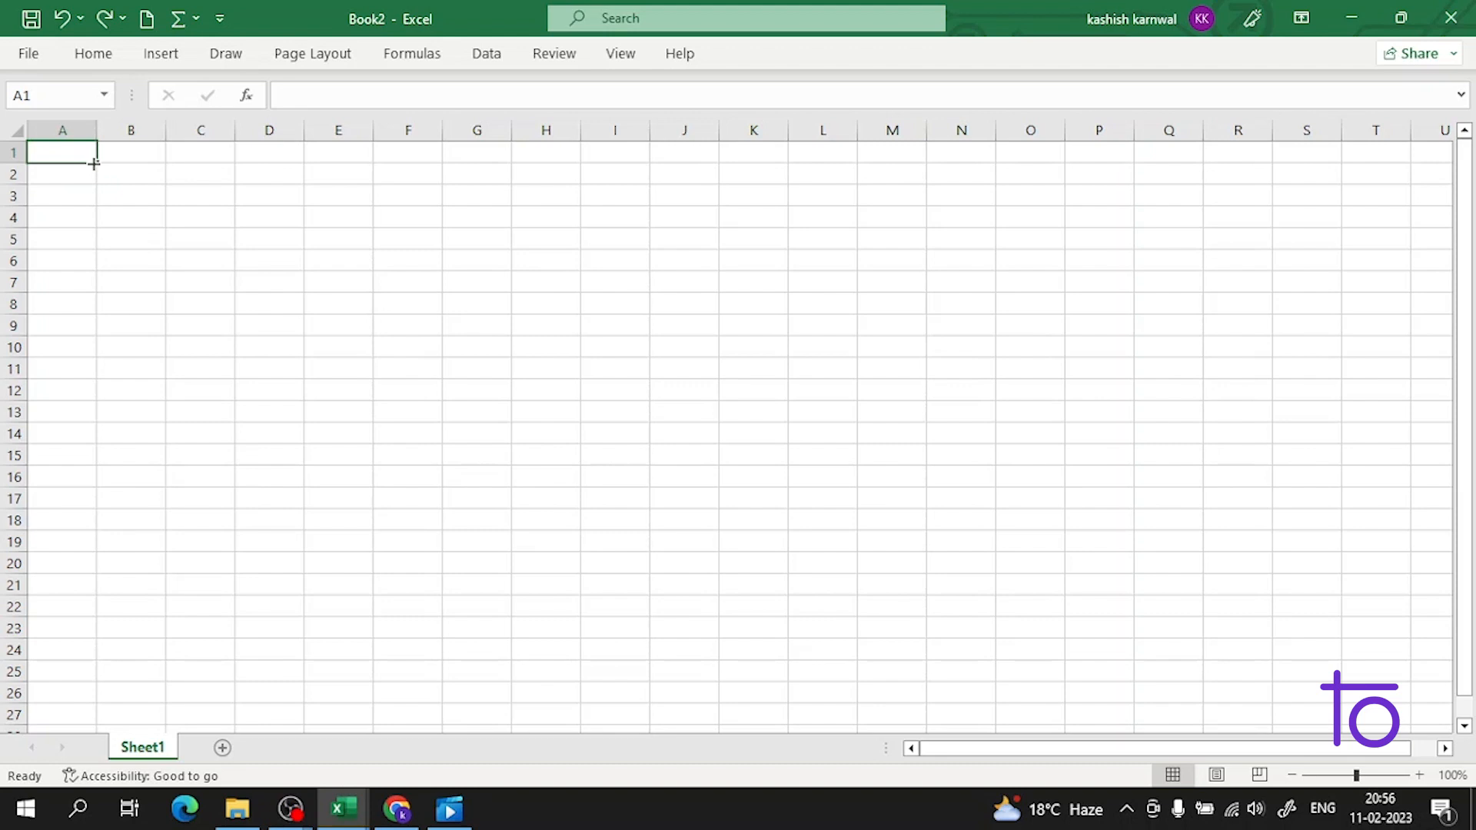
drag(93, 163, 212, 158)
click(138, 193)
Merge and center the range A1:E3 into a single title cell.
click(79, 146)
drag(79, 146, 372, 206)
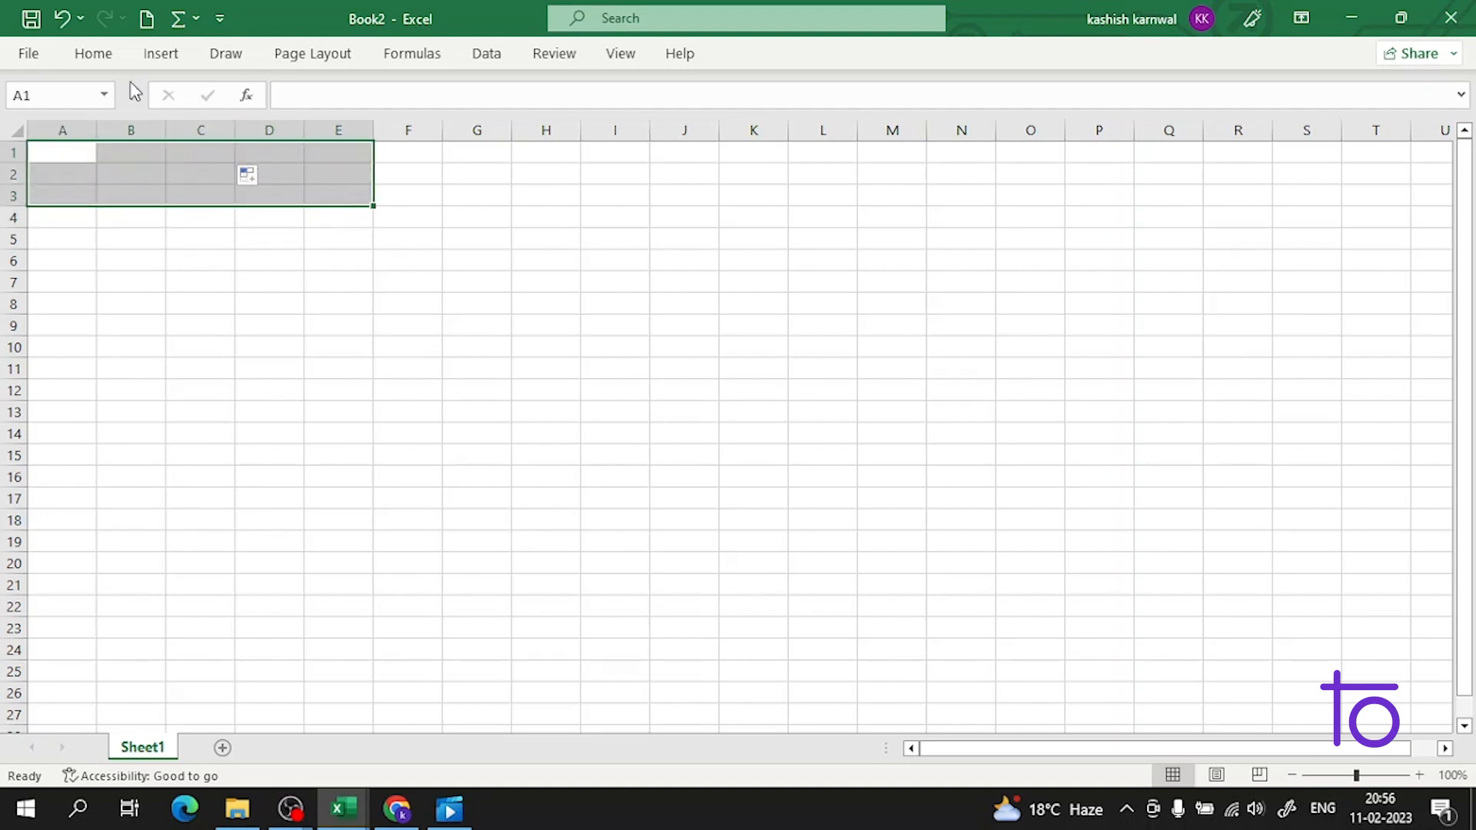
click(99, 56)
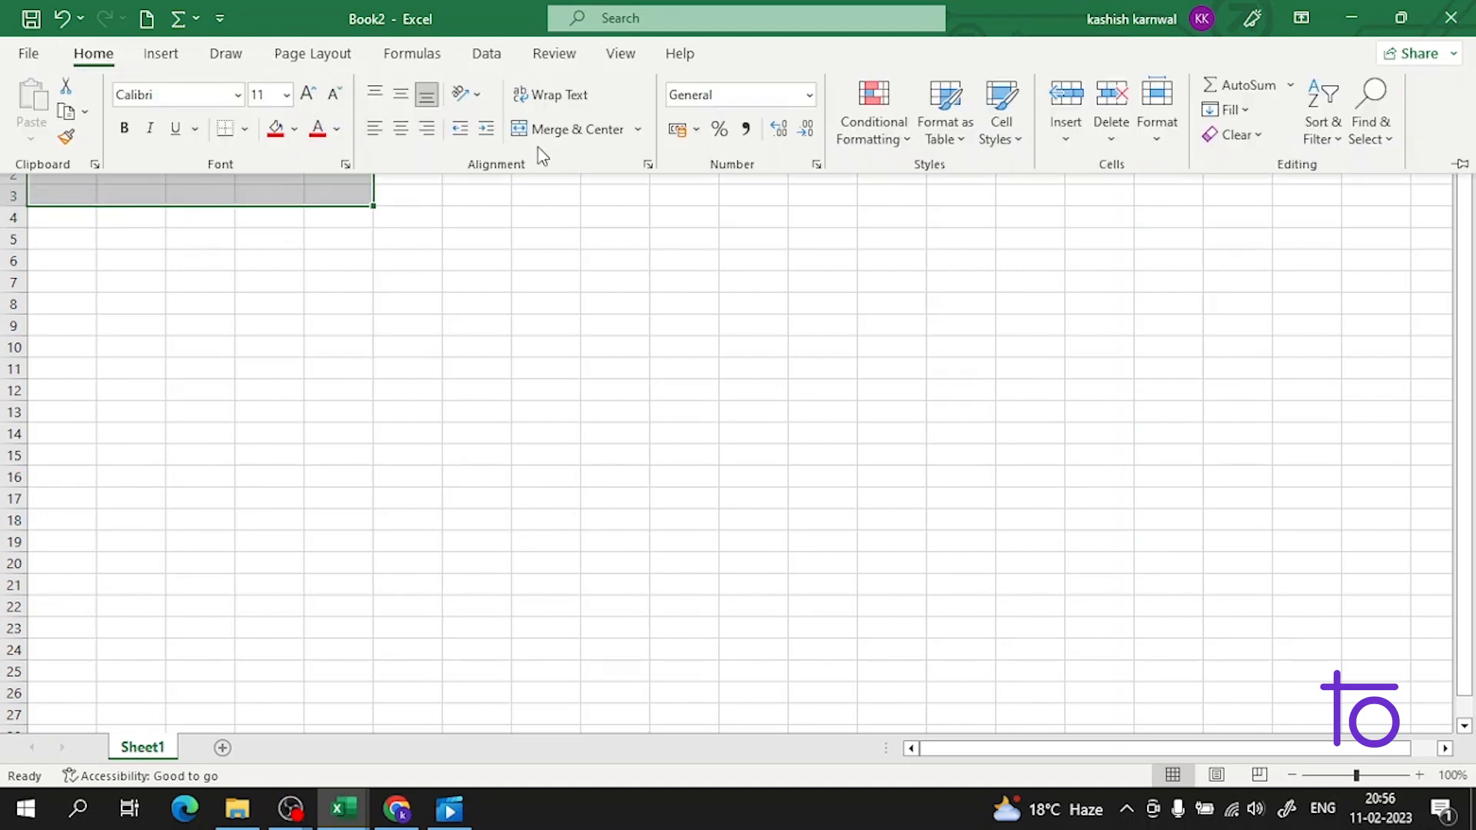
click(570, 131)
click(201, 190)
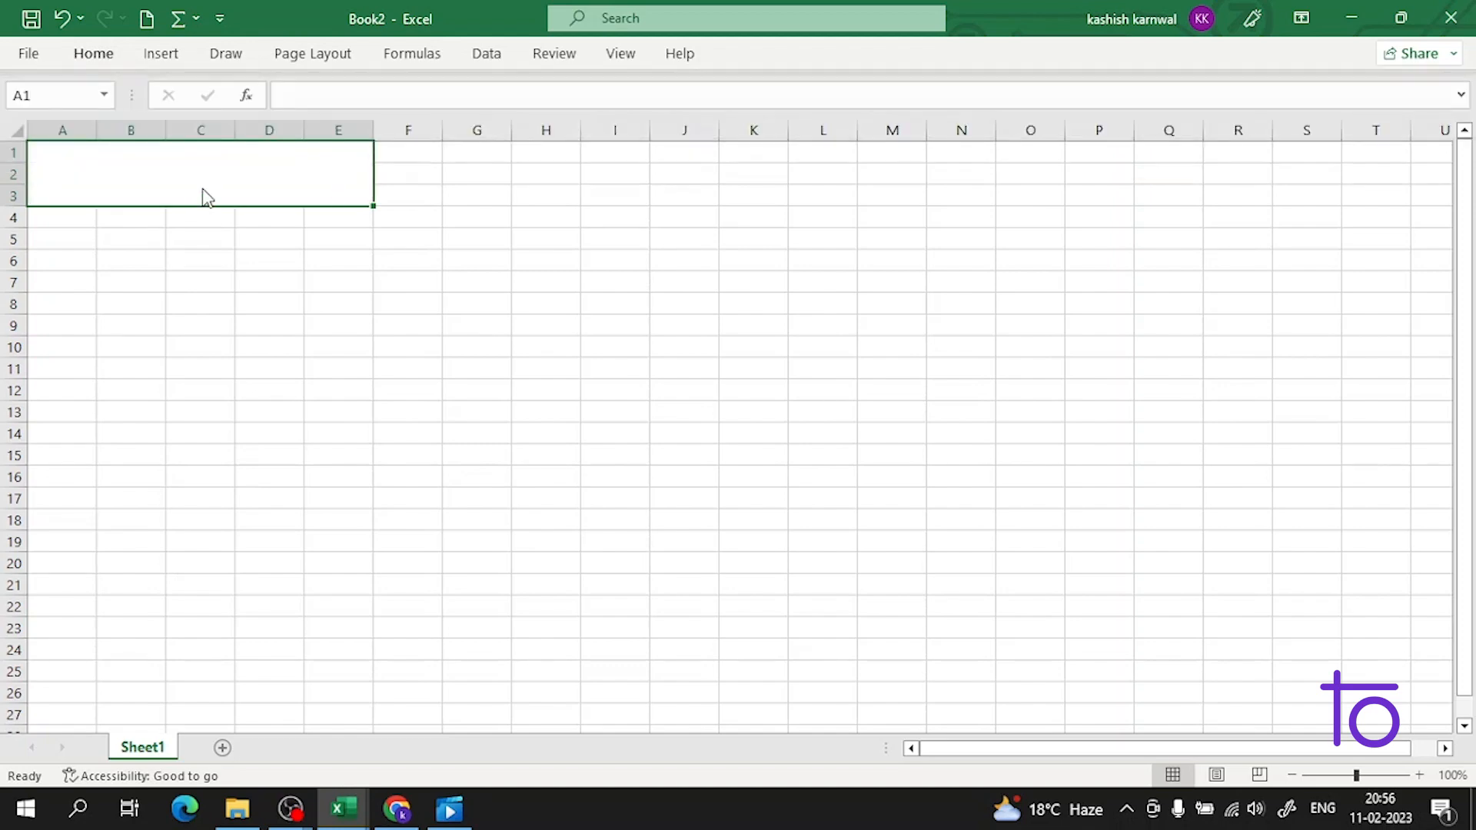
Enter "data" in the merged title cell and set its font size to 24.
double_click(203, 187)
text(data)
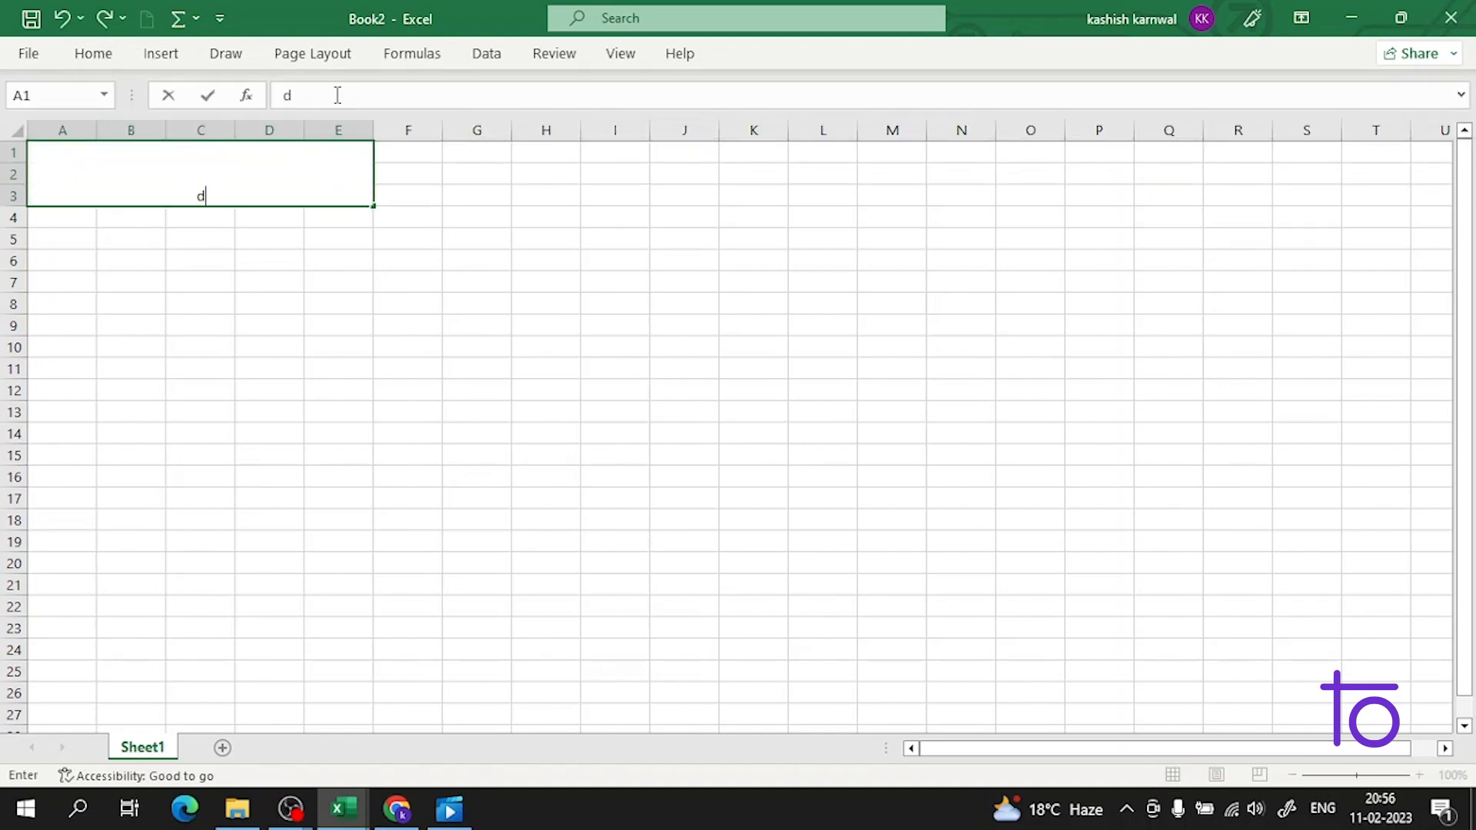
double_click(202, 194)
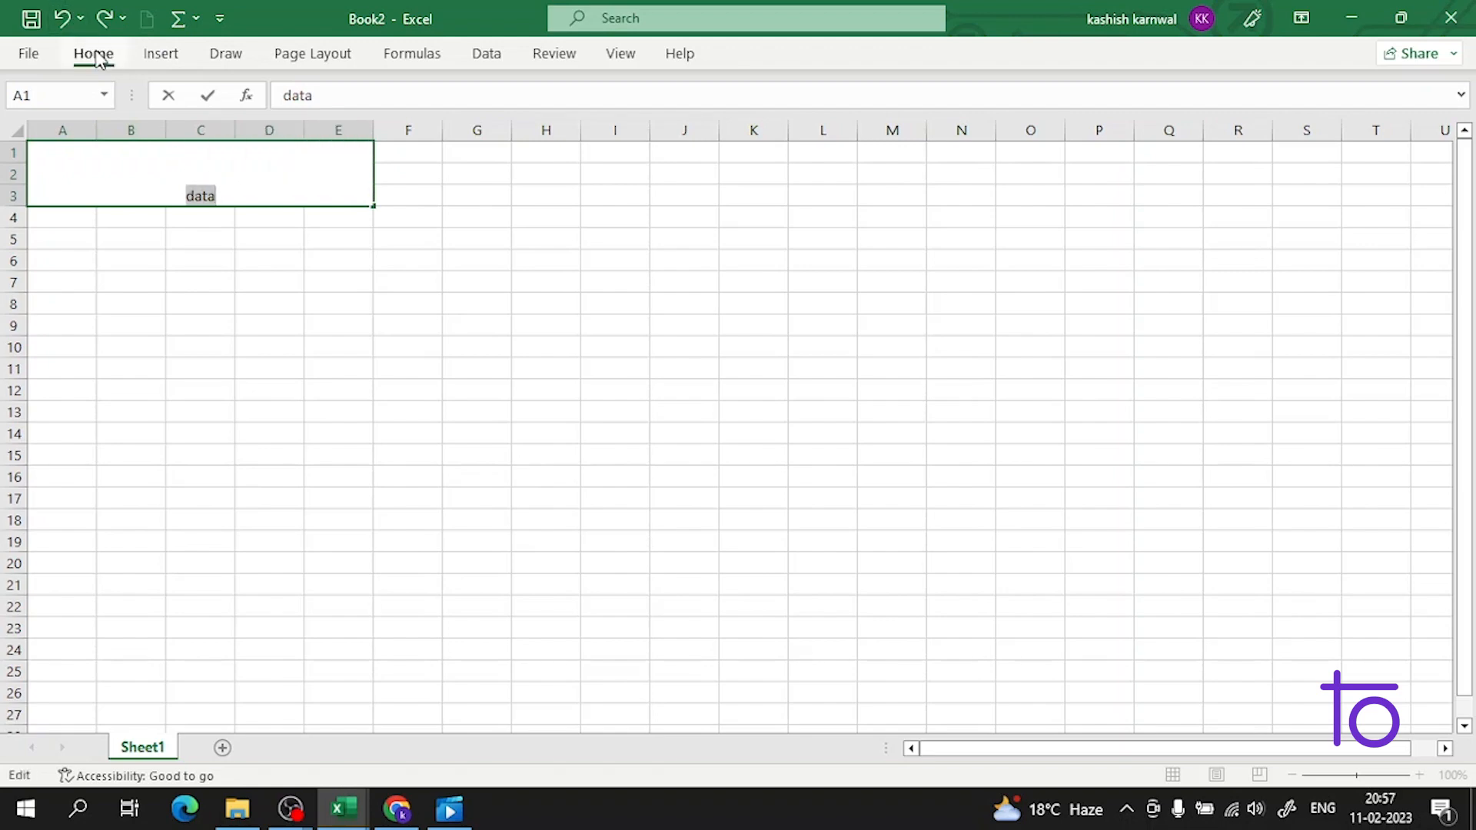
click(94, 55)
click(284, 95)
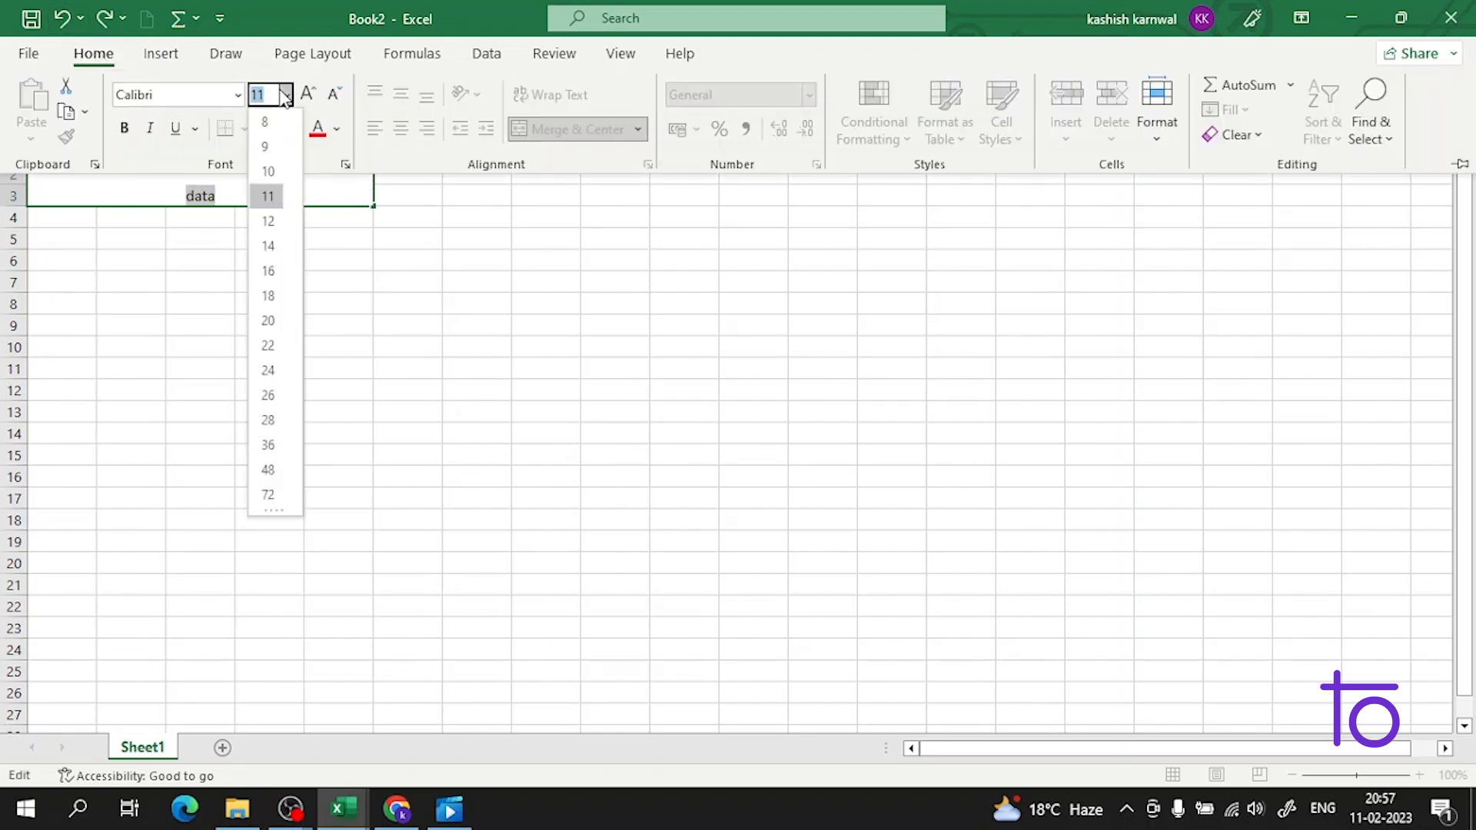
click(268, 381)
click(65, 213)
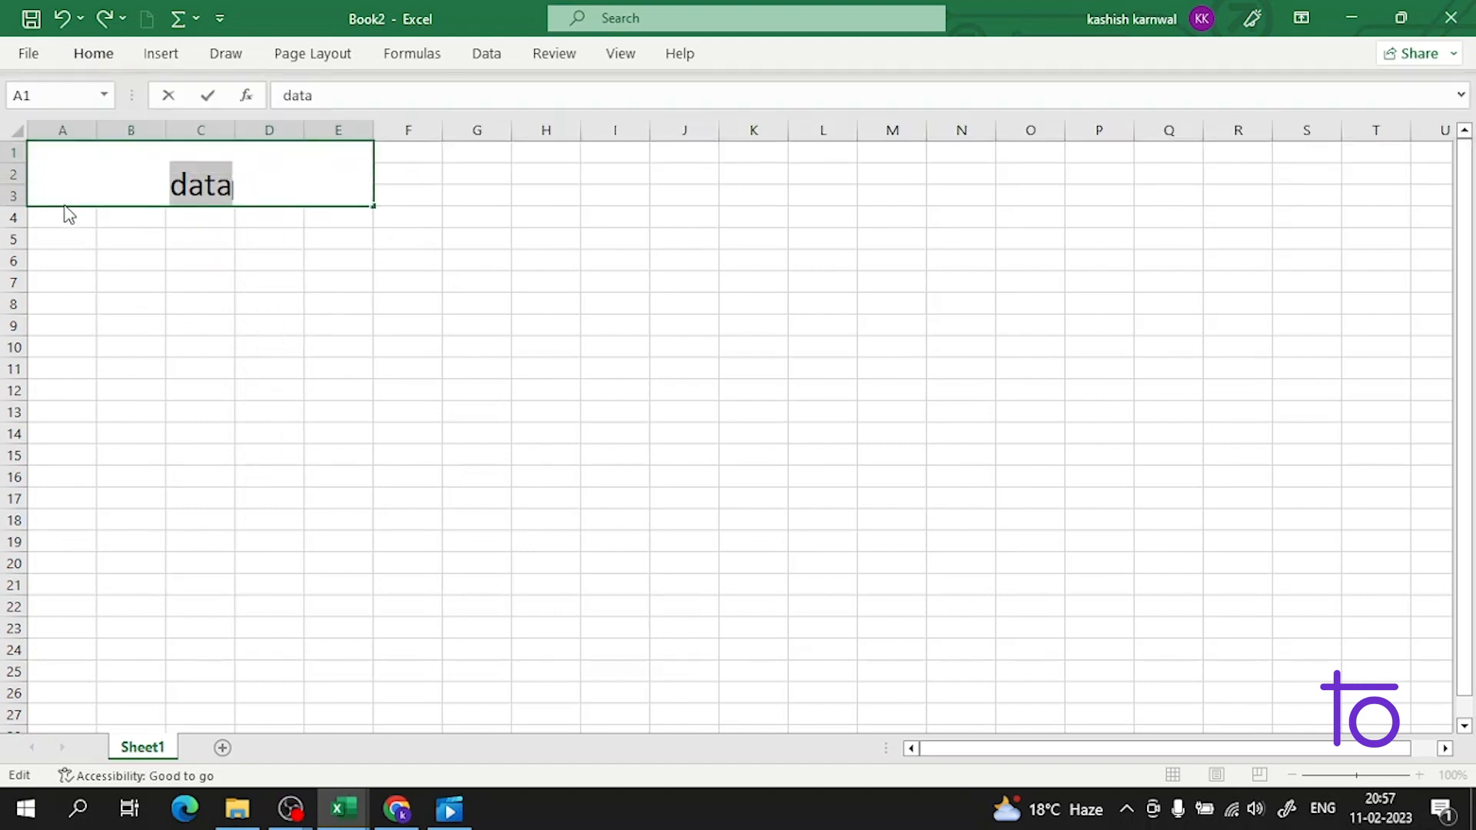
Enter the header "column" in A4 and the numbers 1 to 6 in A5:A10.
click(62, 216)
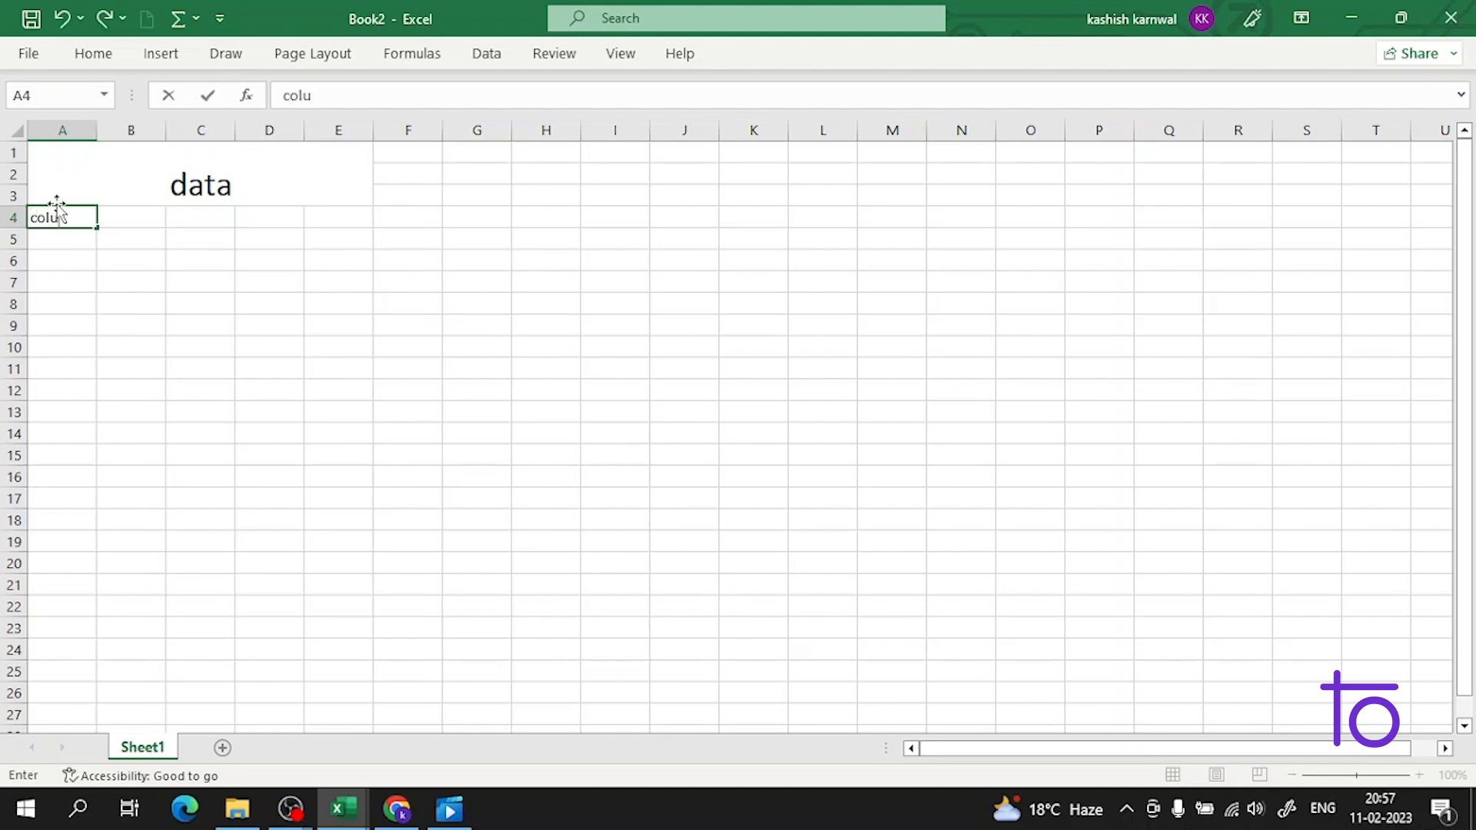
text(column)
key(Return)
text(1)
key(Return)
text(2)
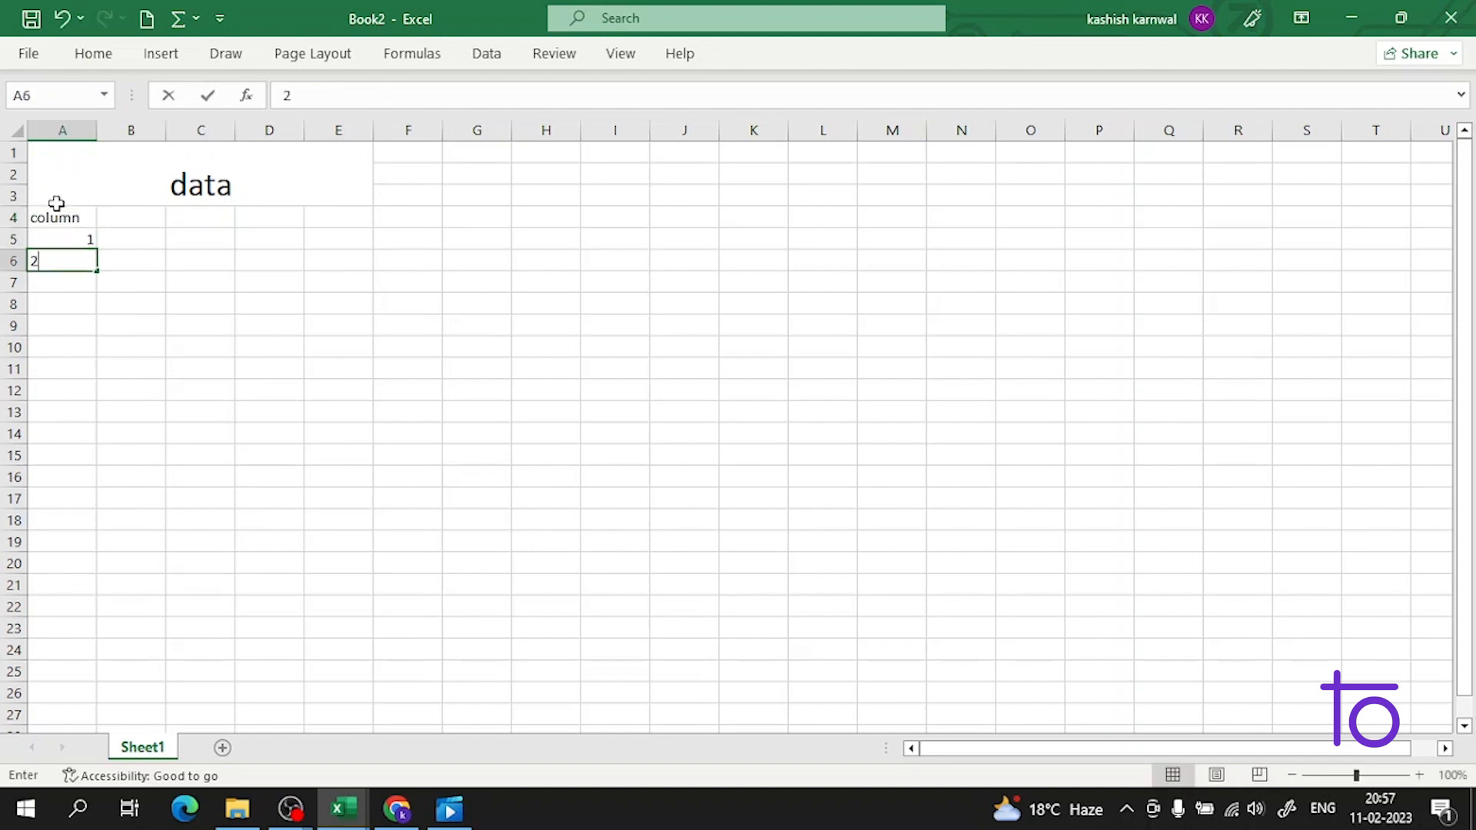
key(Return)
text(3)
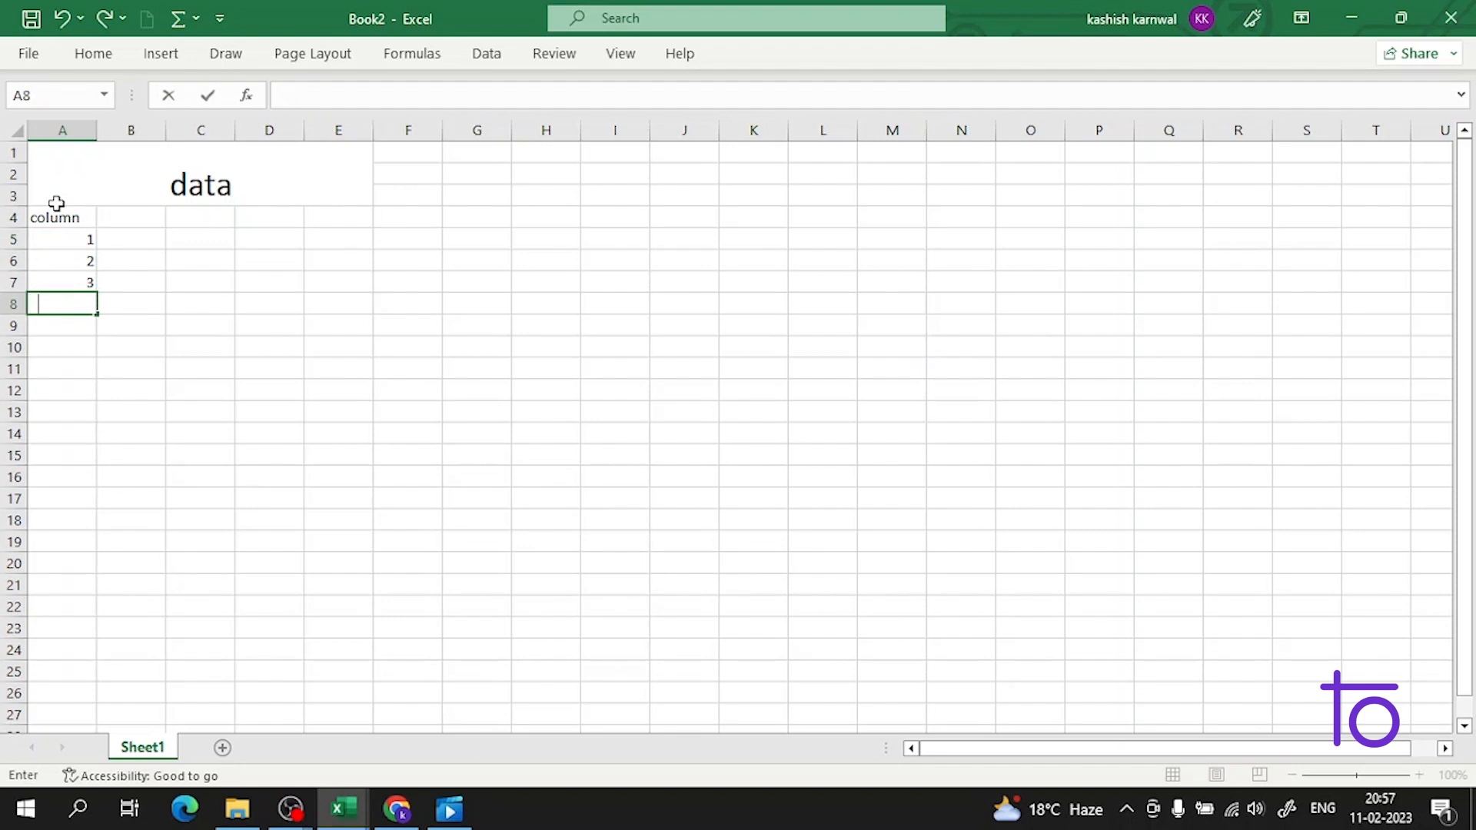
text( 344)
key(Return)
text(5)
key(Return)
text(6)
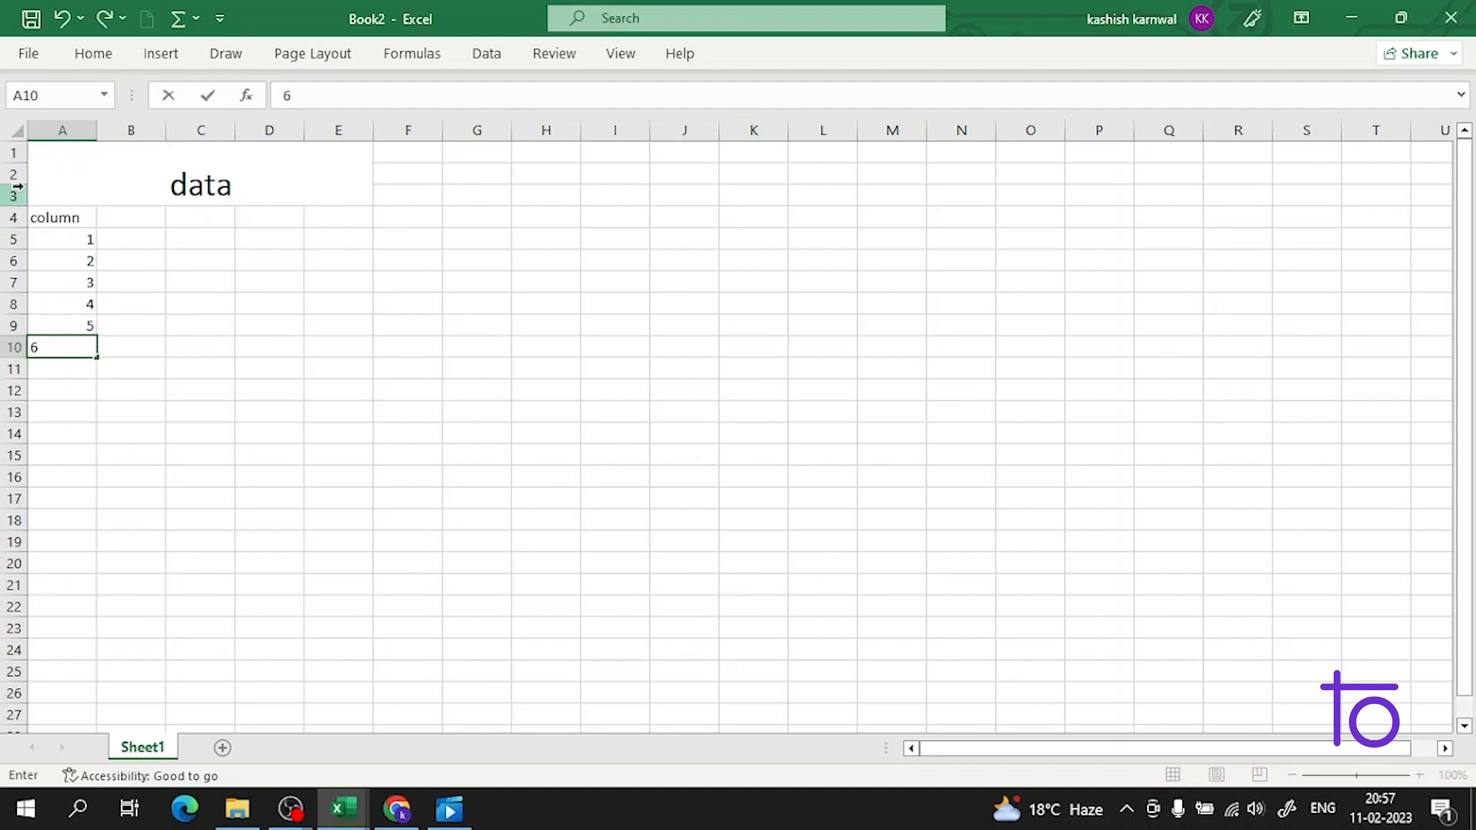
Enter the header "column 2" in B4 and the values 35, 456, 567, 45, 67 and 57 in B5:B10.
click(128, 213)
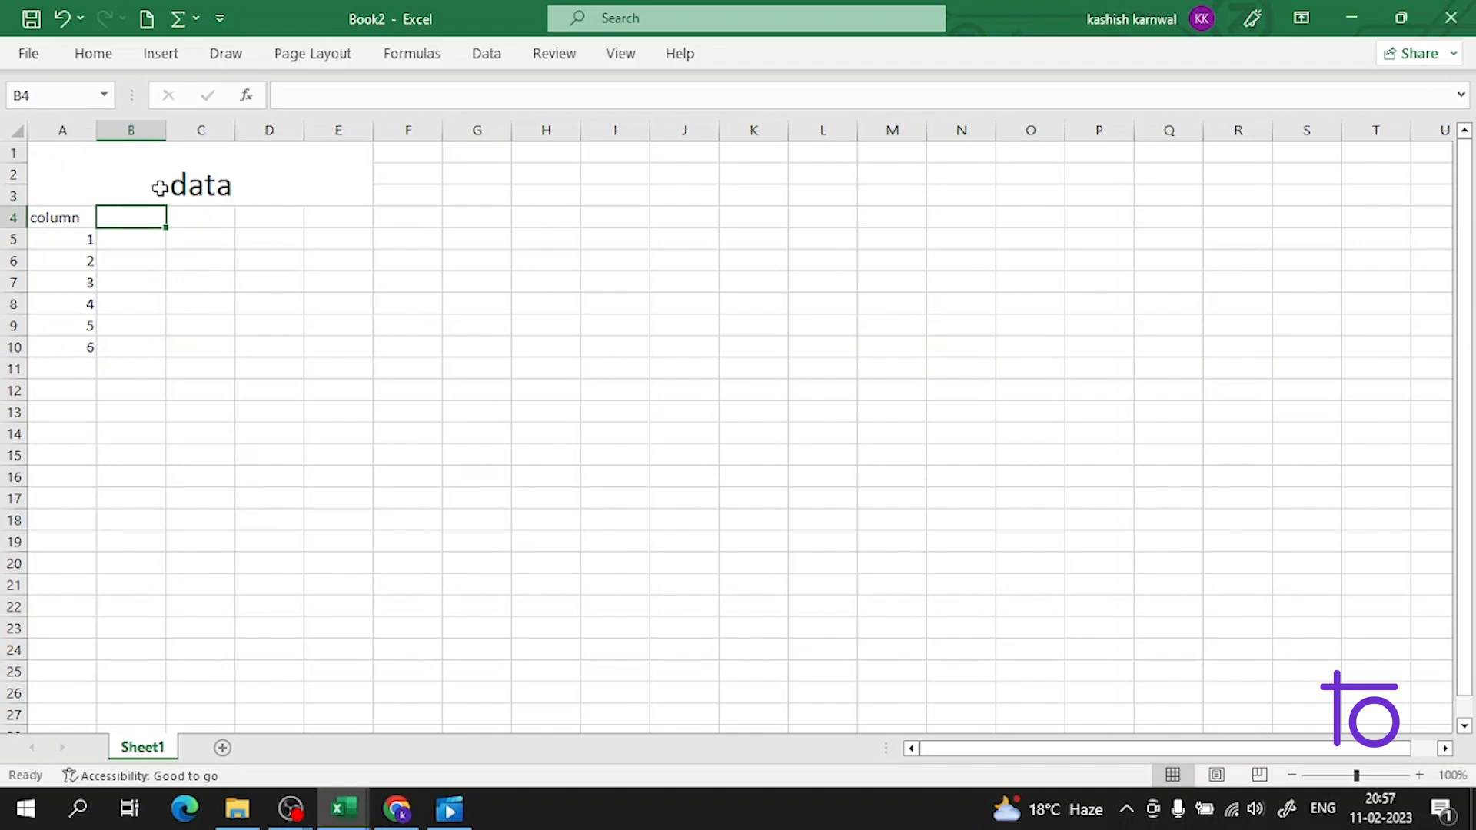
text(c)
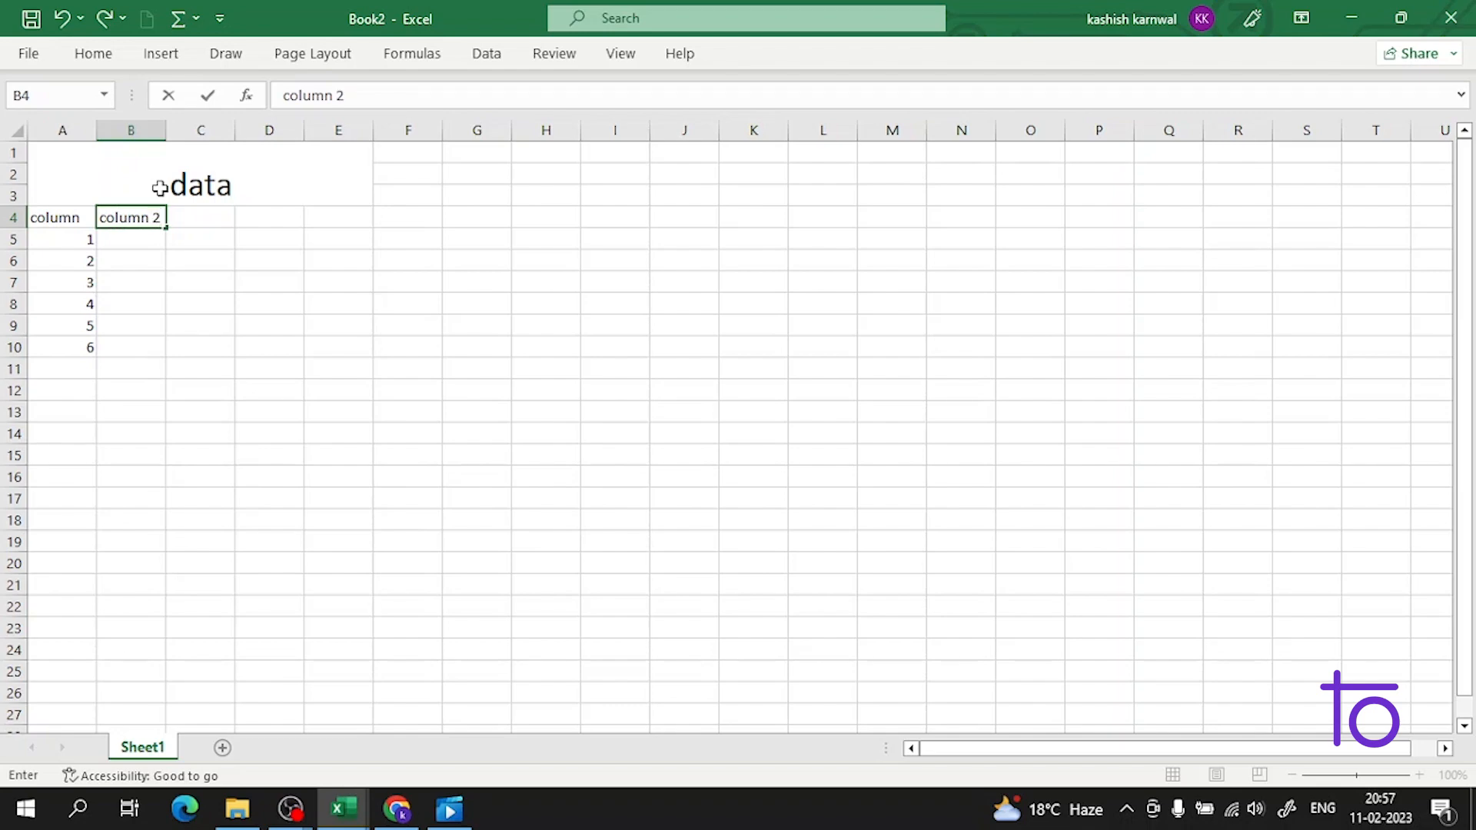
text(olumn 2)
key(Return)
text(35)
key(Return)
text(45)
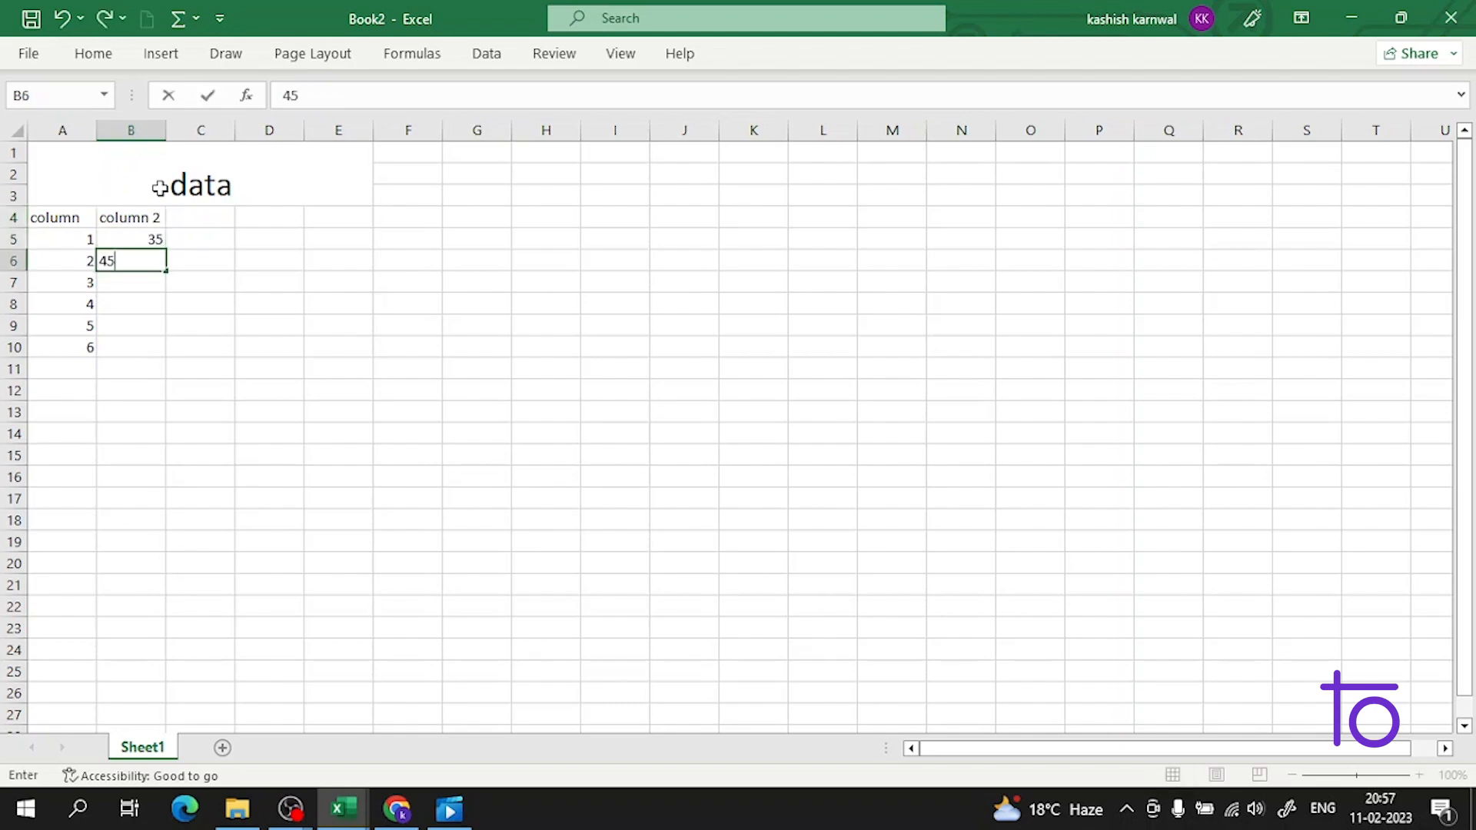
text(6)
key(Return)
text(567)
key(Return)
text(45)
key(Return)
text(67)
key(Return)
text(57)
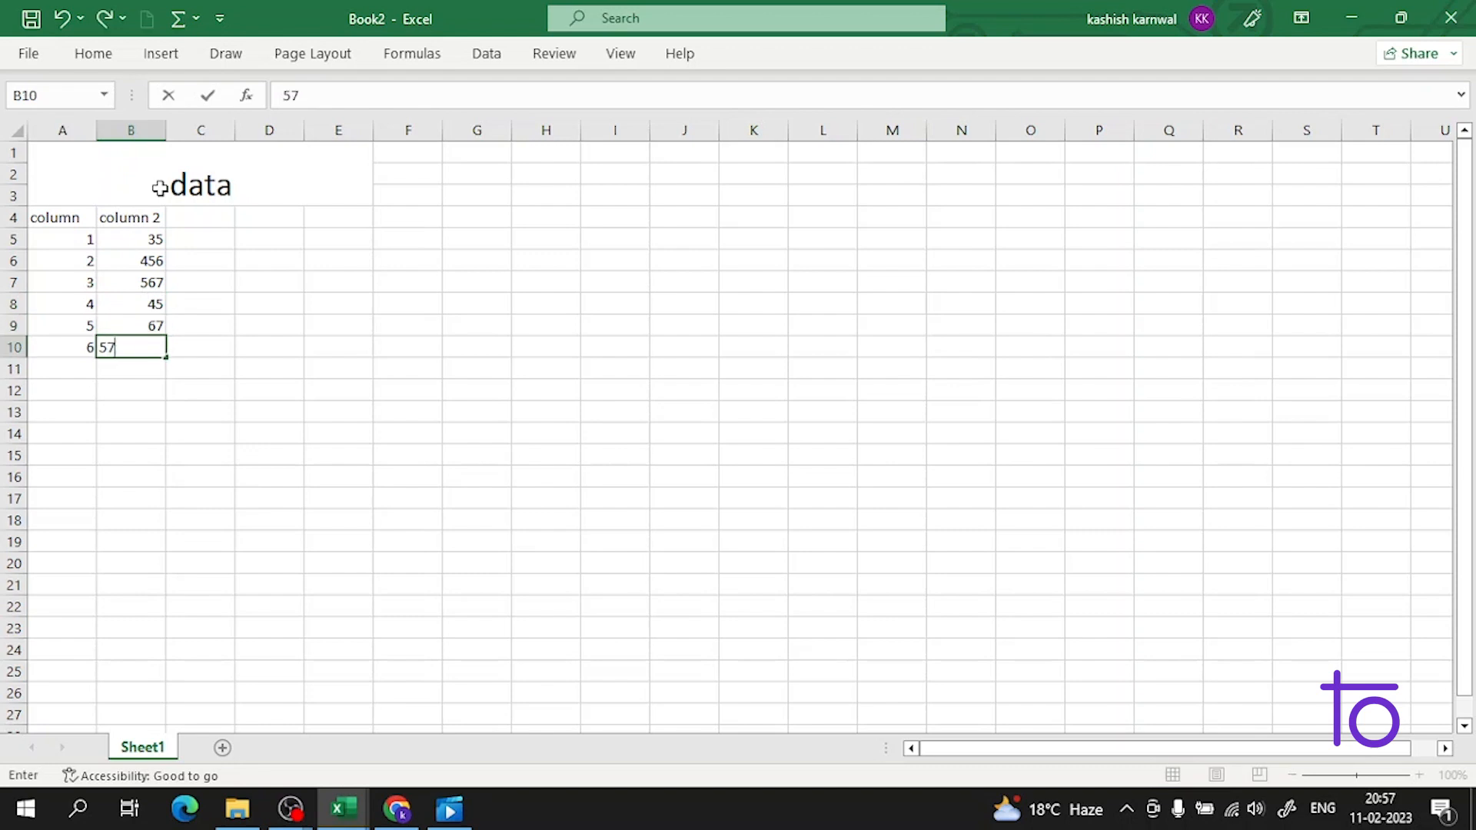
key(Return)
Enter the header "column 3" in C4 and the values 356, 354, 6, 546, 546 and 54 in C5:C10.
double_click(198, 213)
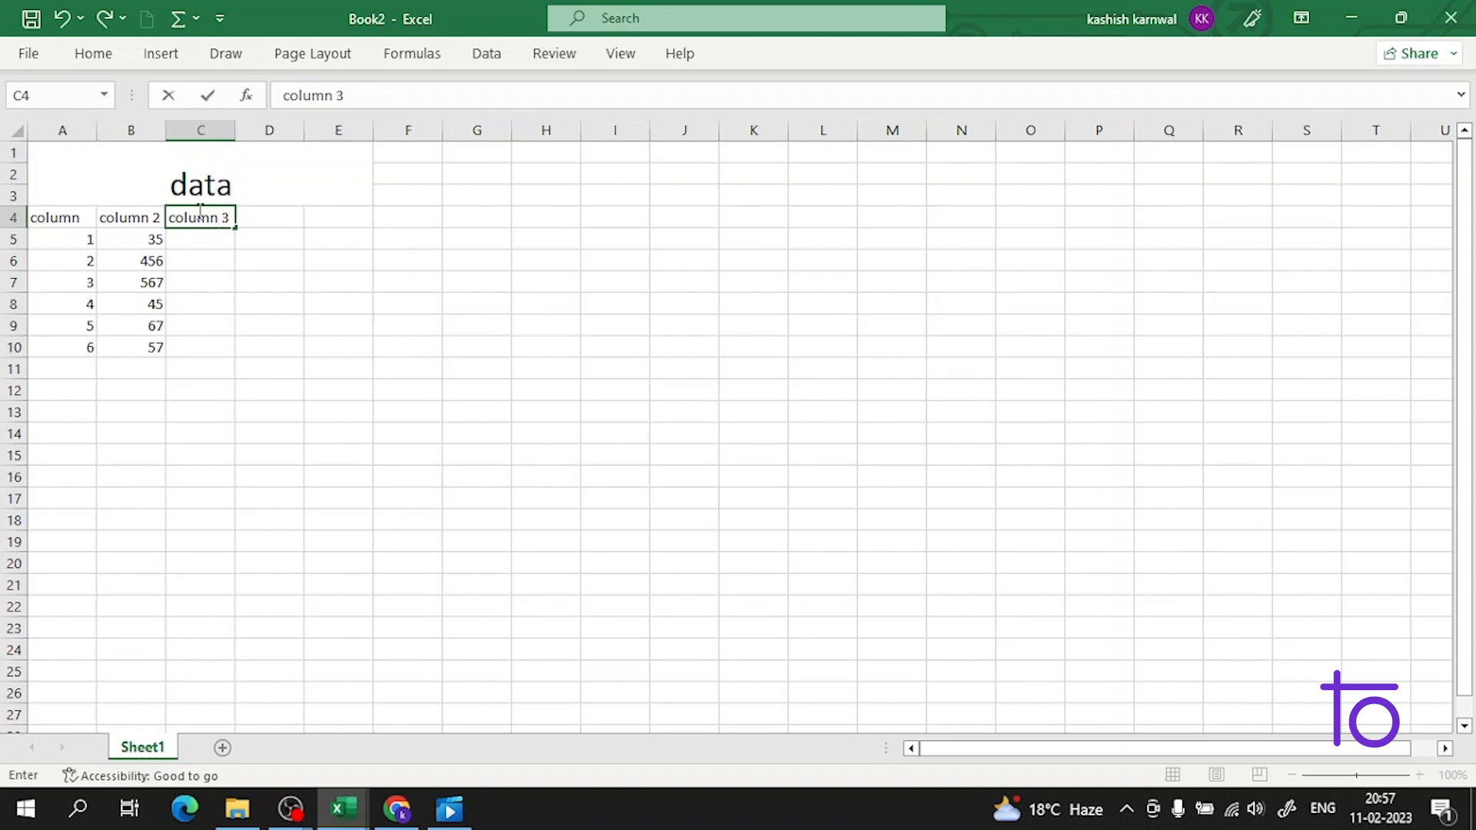
text(column 3)
key(Return)
text(356 354 6 )
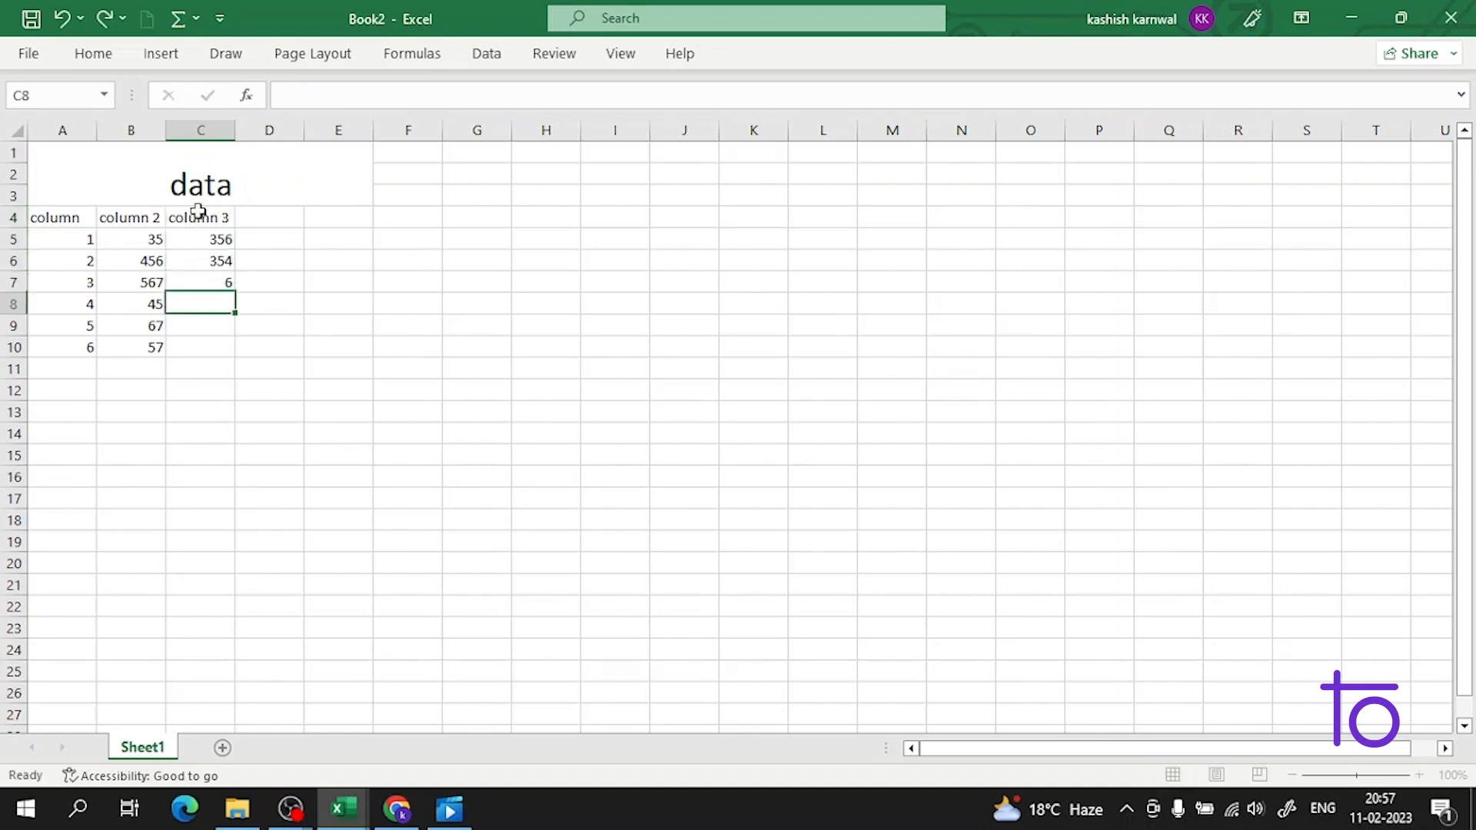
text(546)
key(ctrl+Return)
key(Return)
text(546)
key(Return)
text(54)
key(Return)
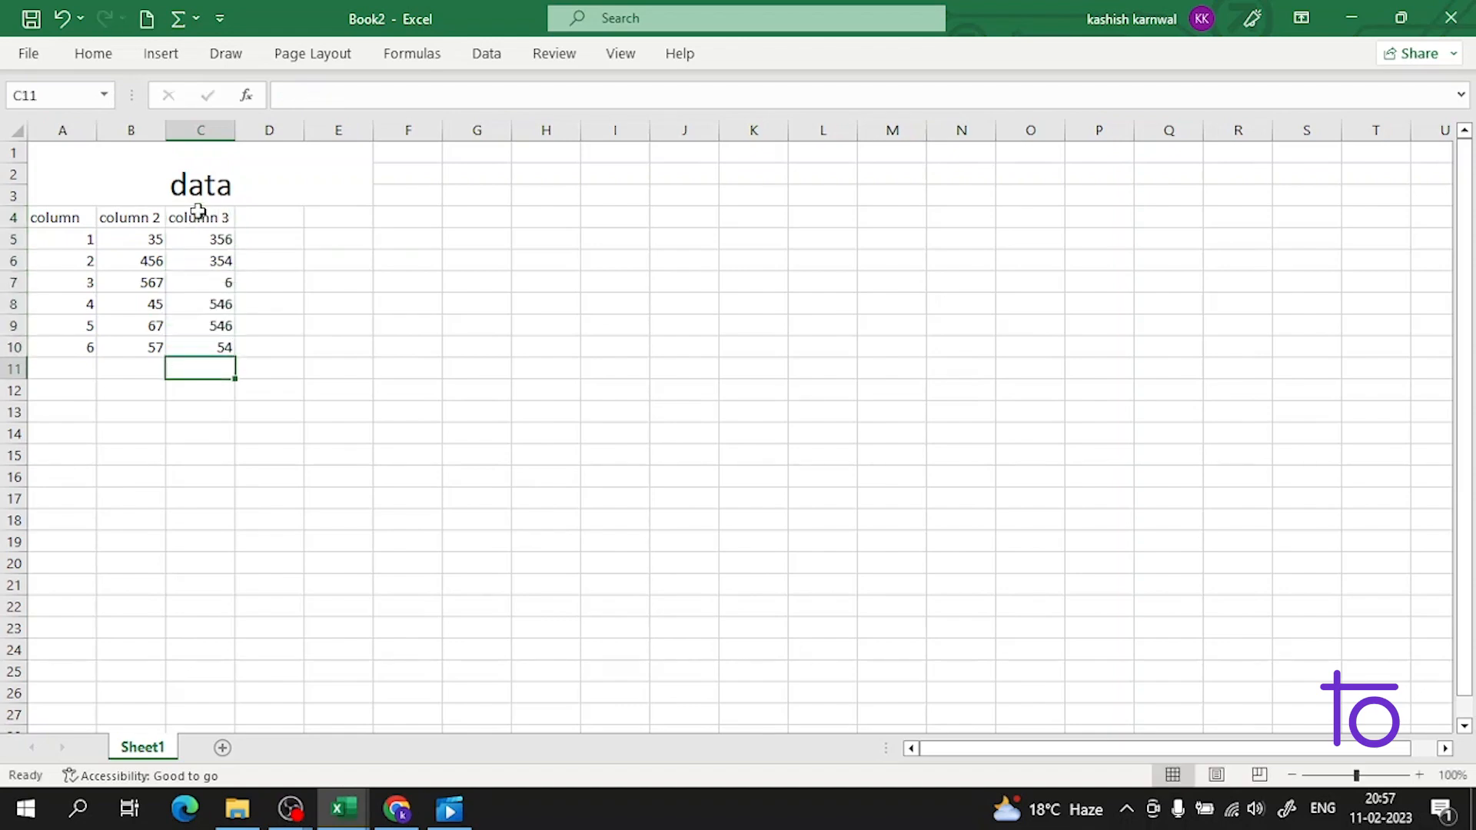
Apply All Borders to the table range A4:C10.
click(344, 232)
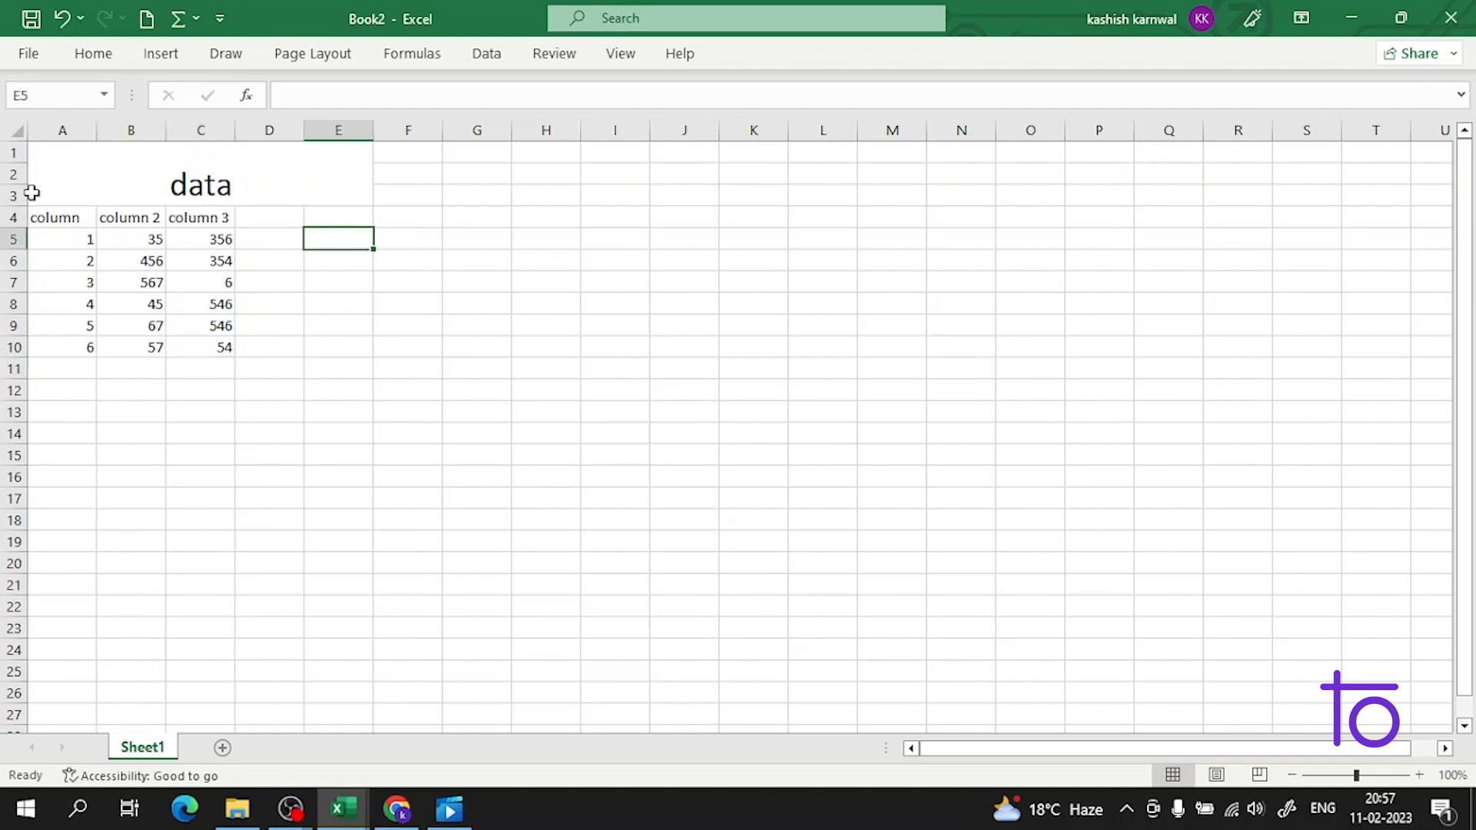
click(52, 213)
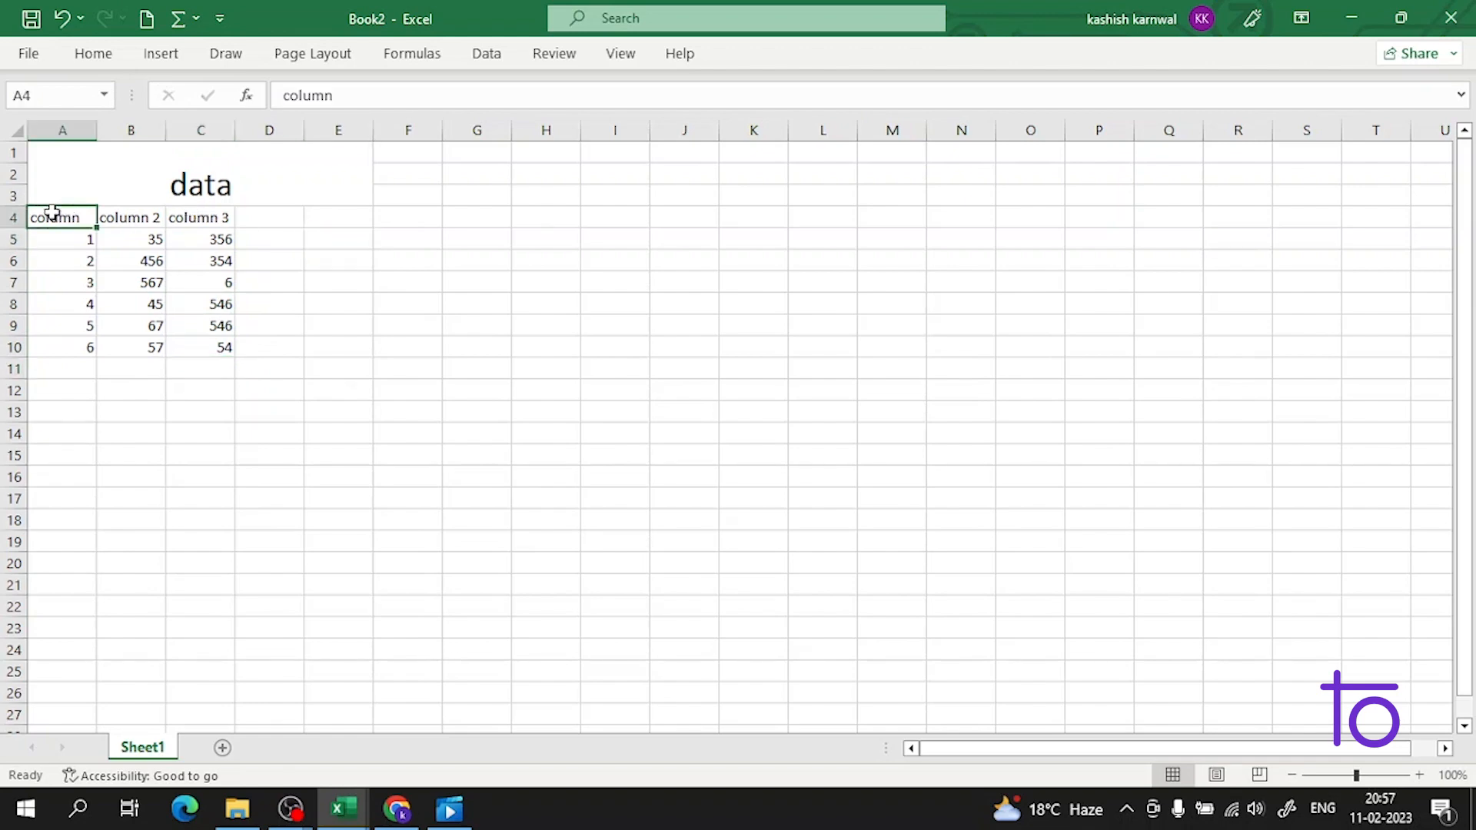
drag(67, 215, 209, 346)
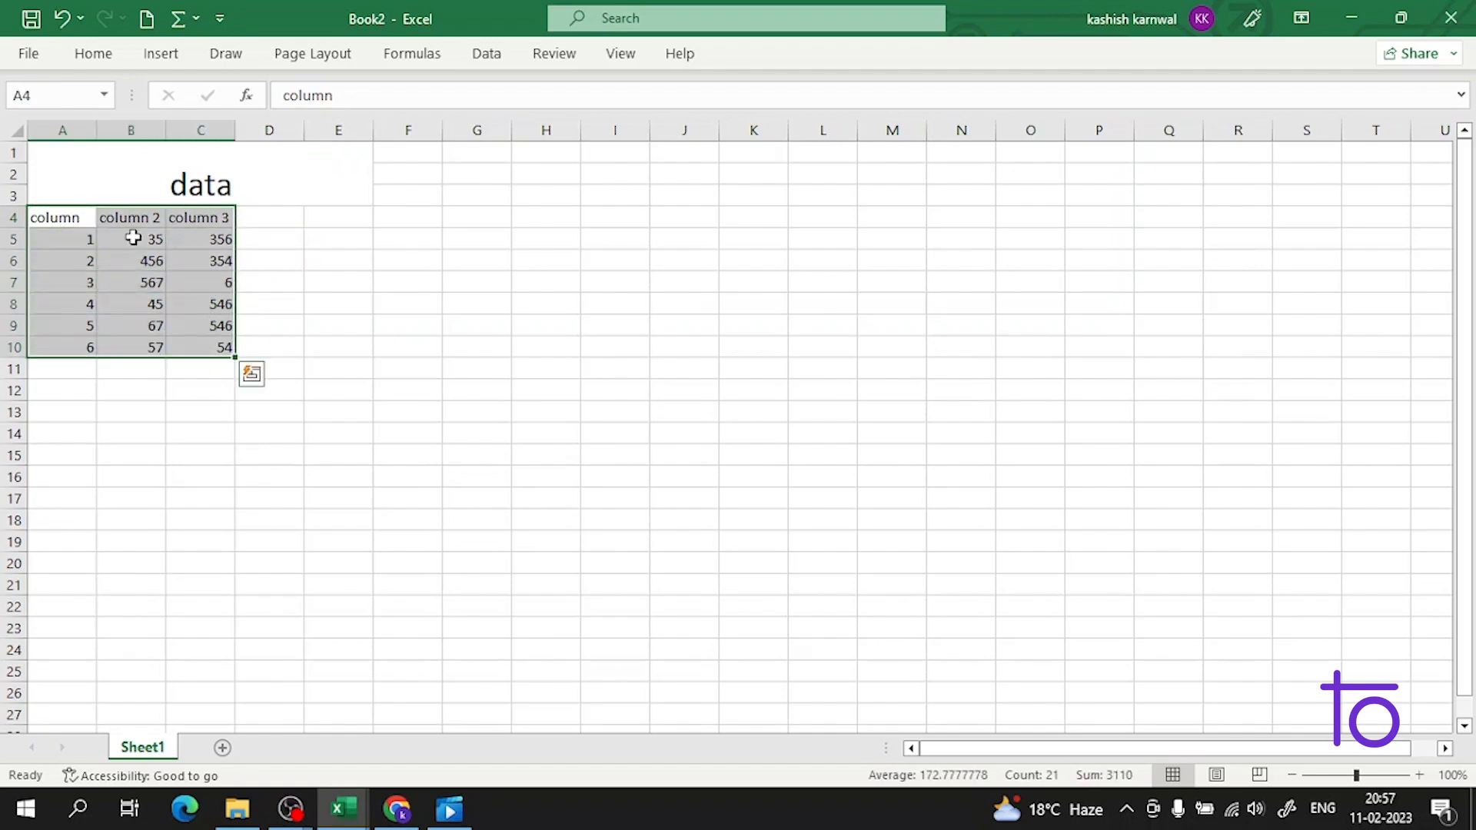
click(102, 57)
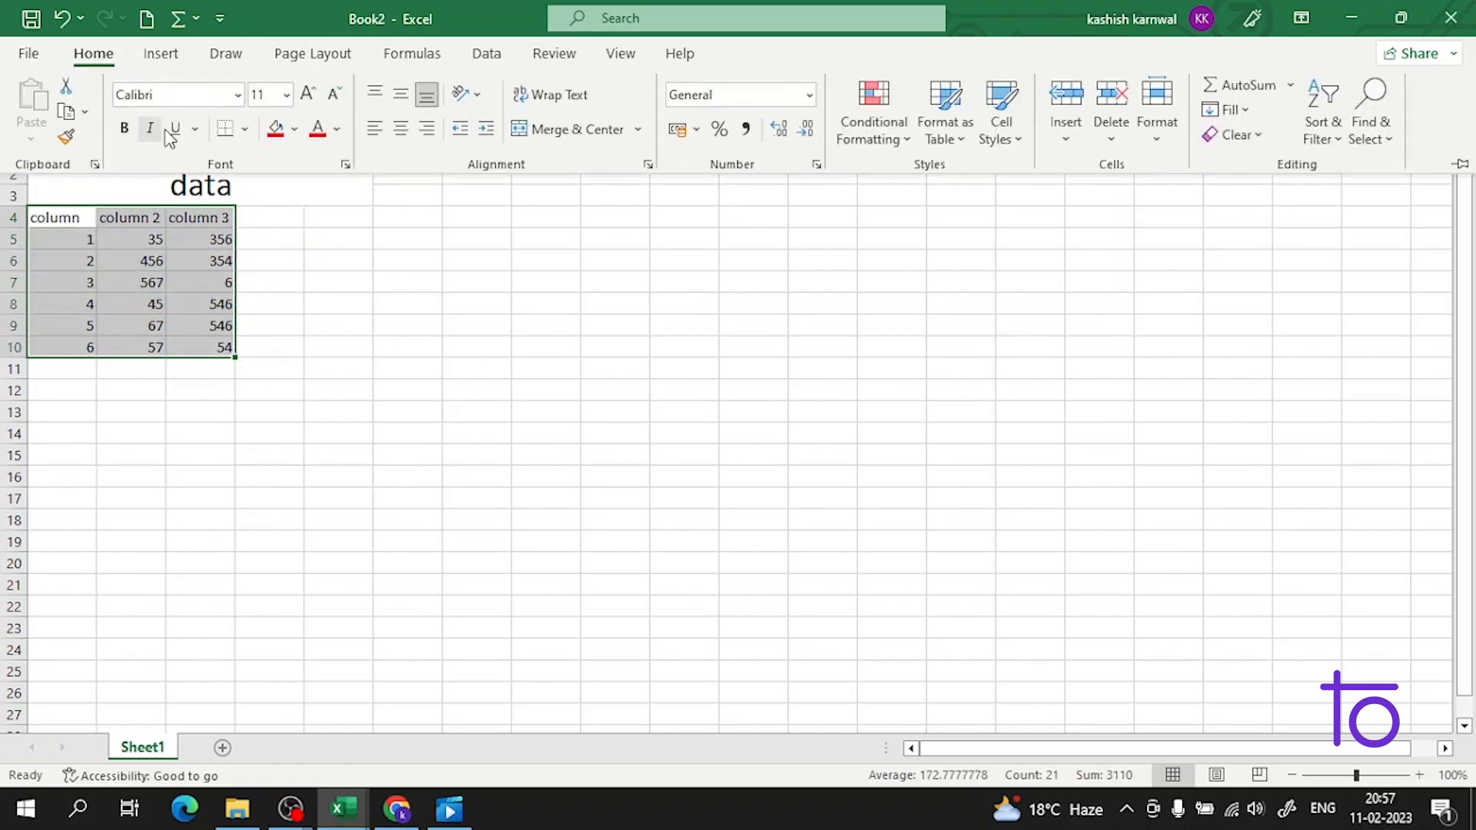
click(245, 136)
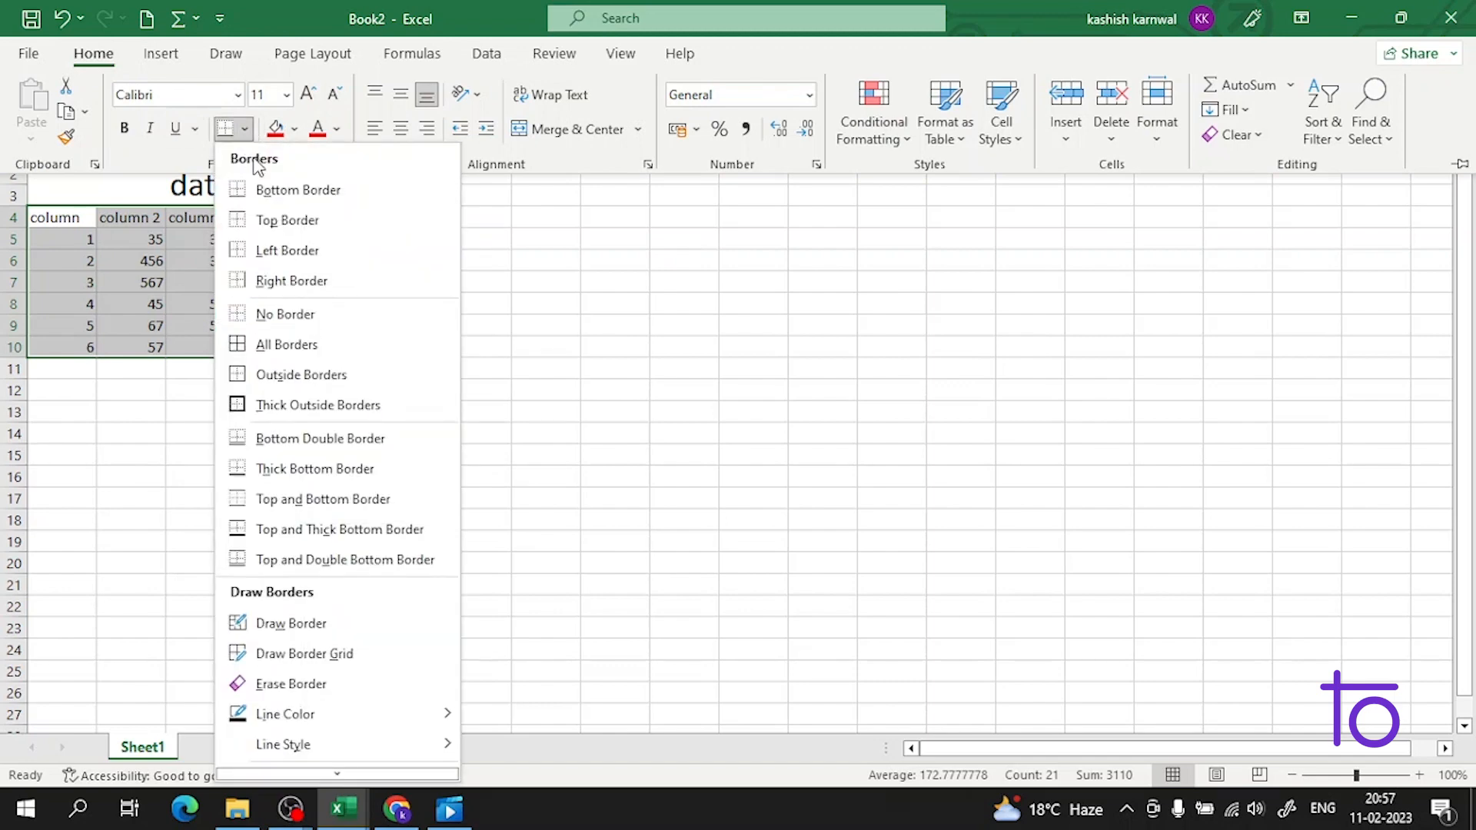
click(285, 343)
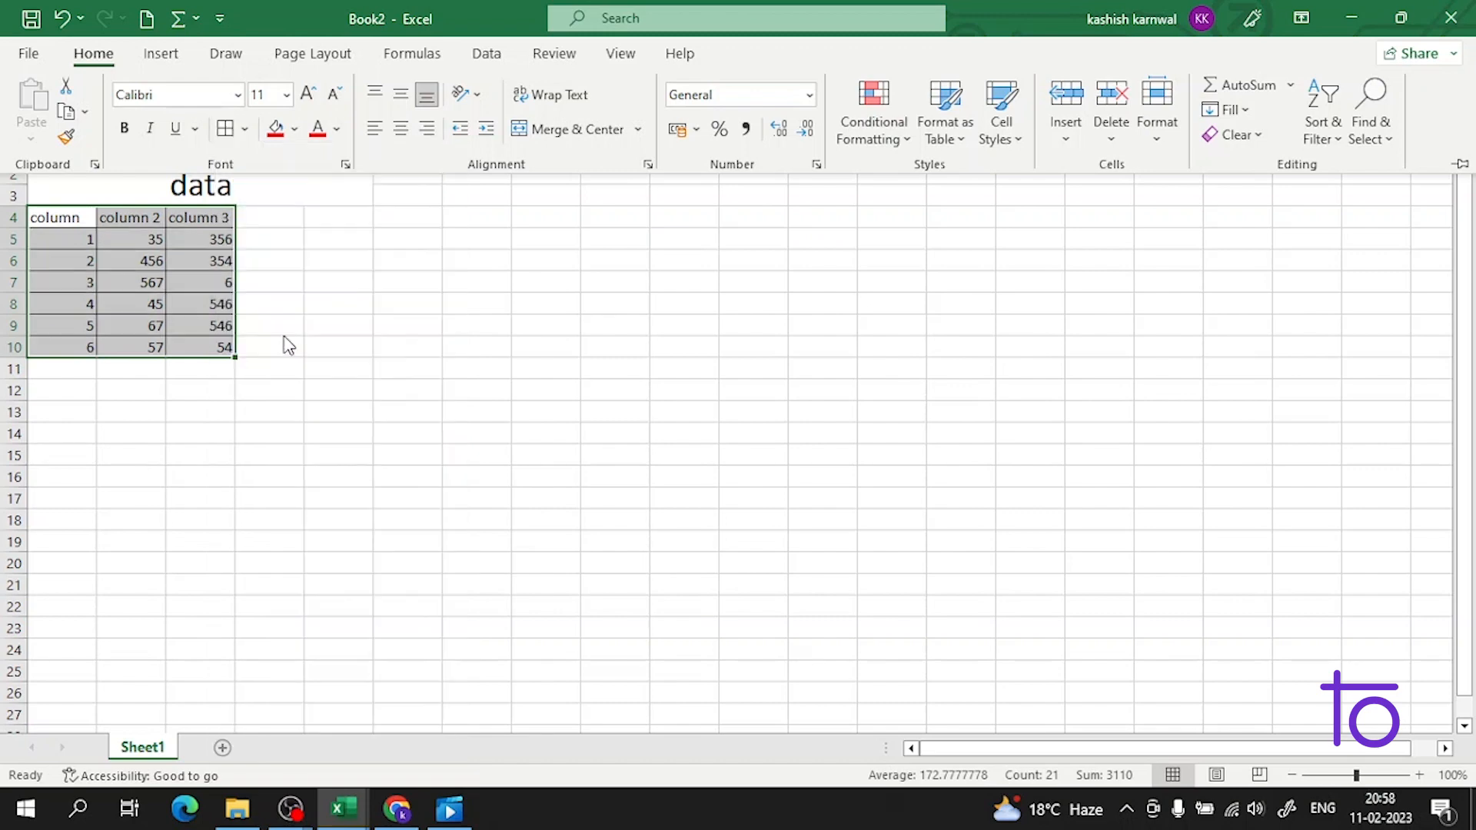
key(ctrl+F1)
click(284, 342)
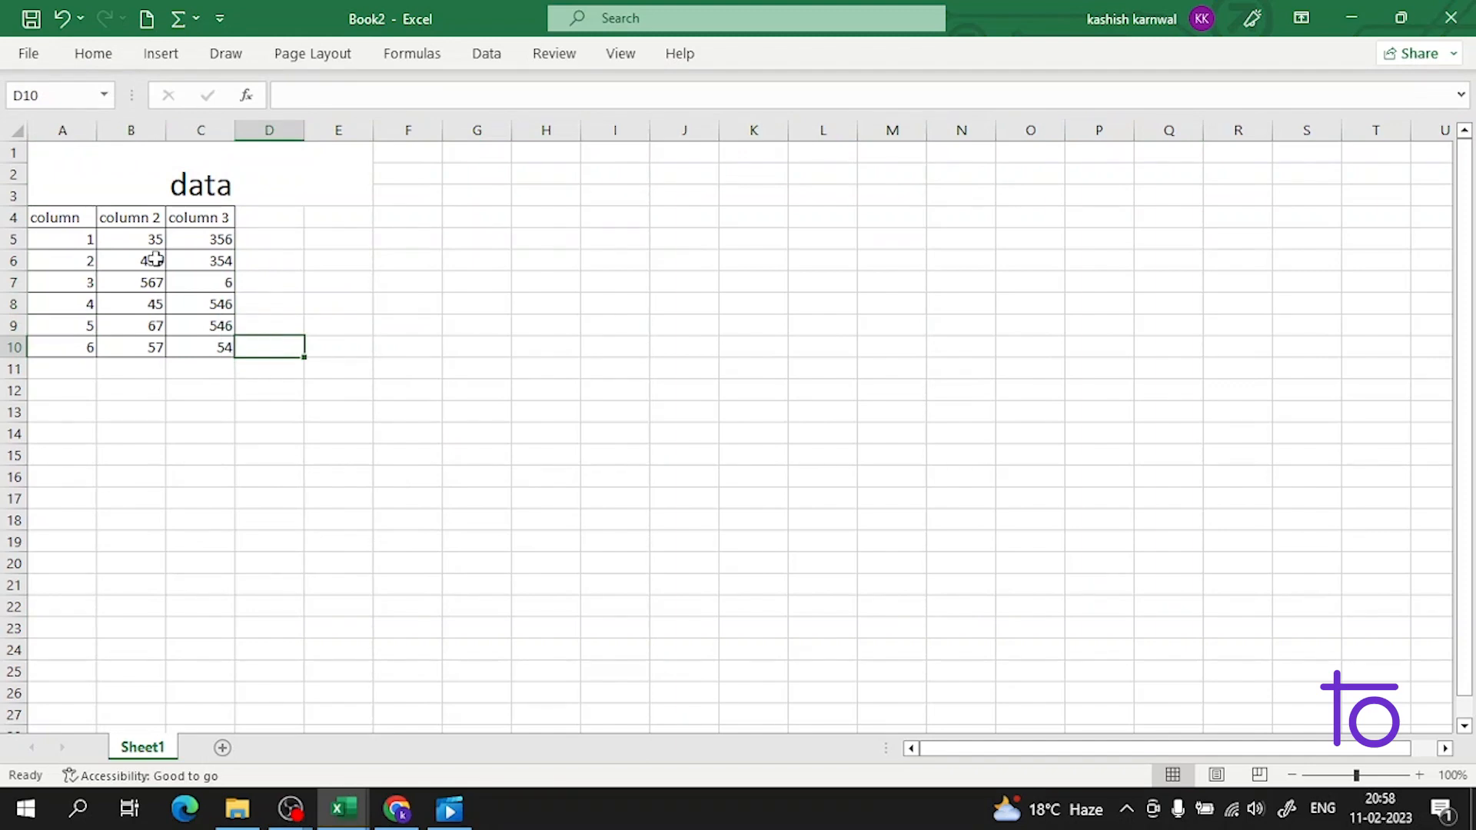
click(92, 353)
click(130, 389)
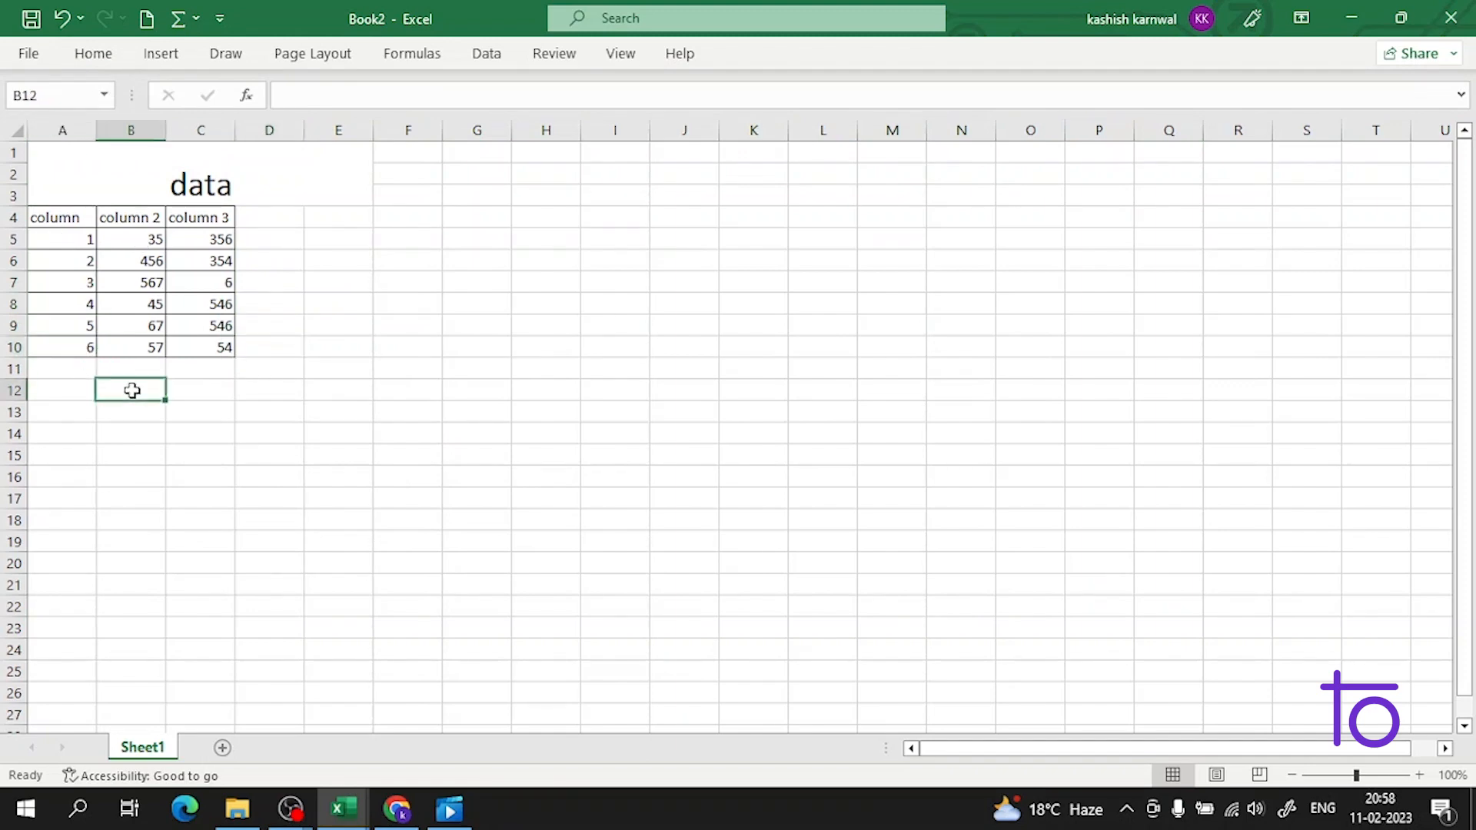
click(111, 290)
Apply a Thick Bottom Border to the "column" header in cell A4.
click(76, 220)
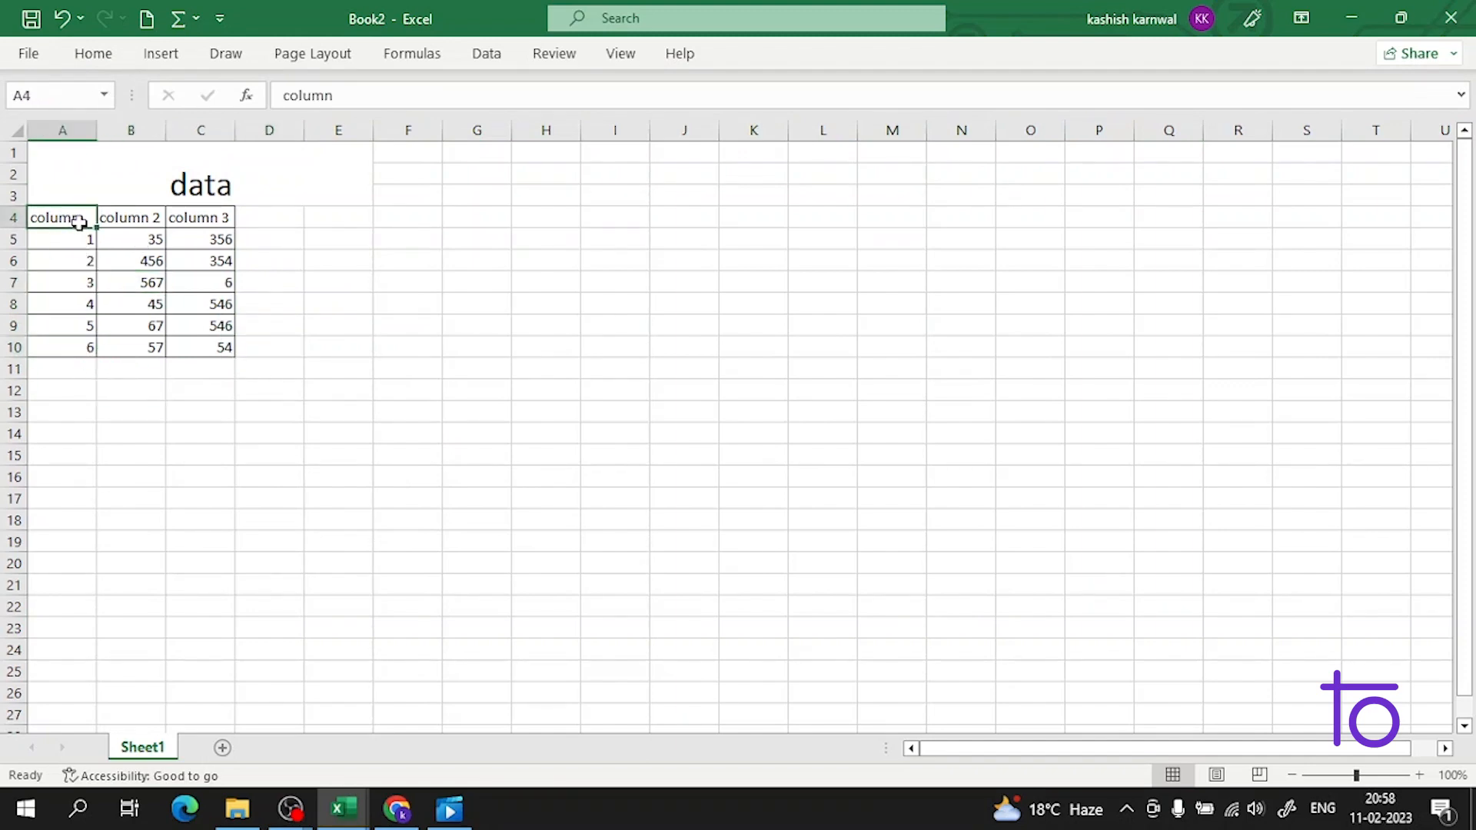
click(108, 59)
click(244, 128)
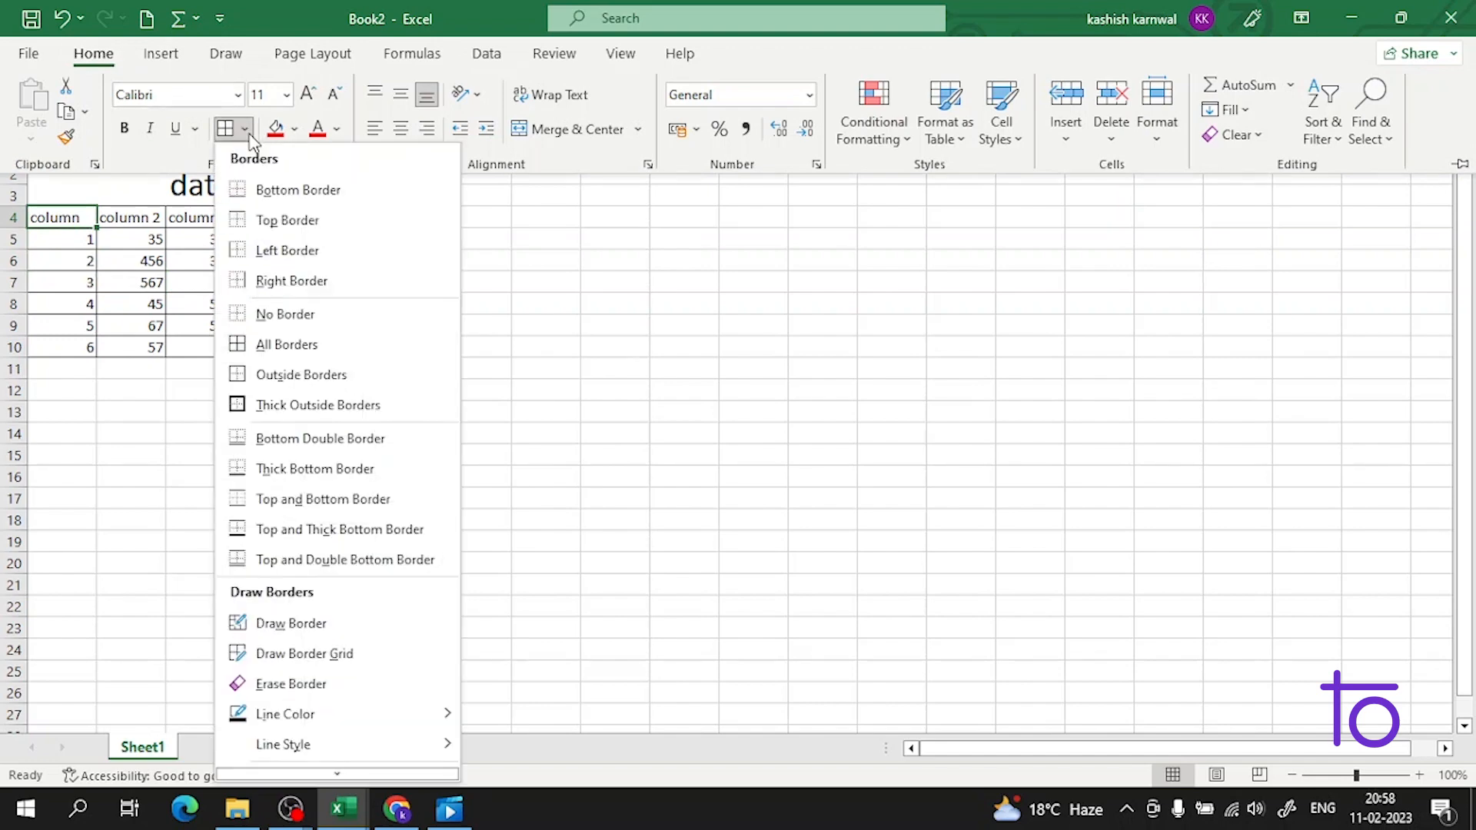
click(321, 475)
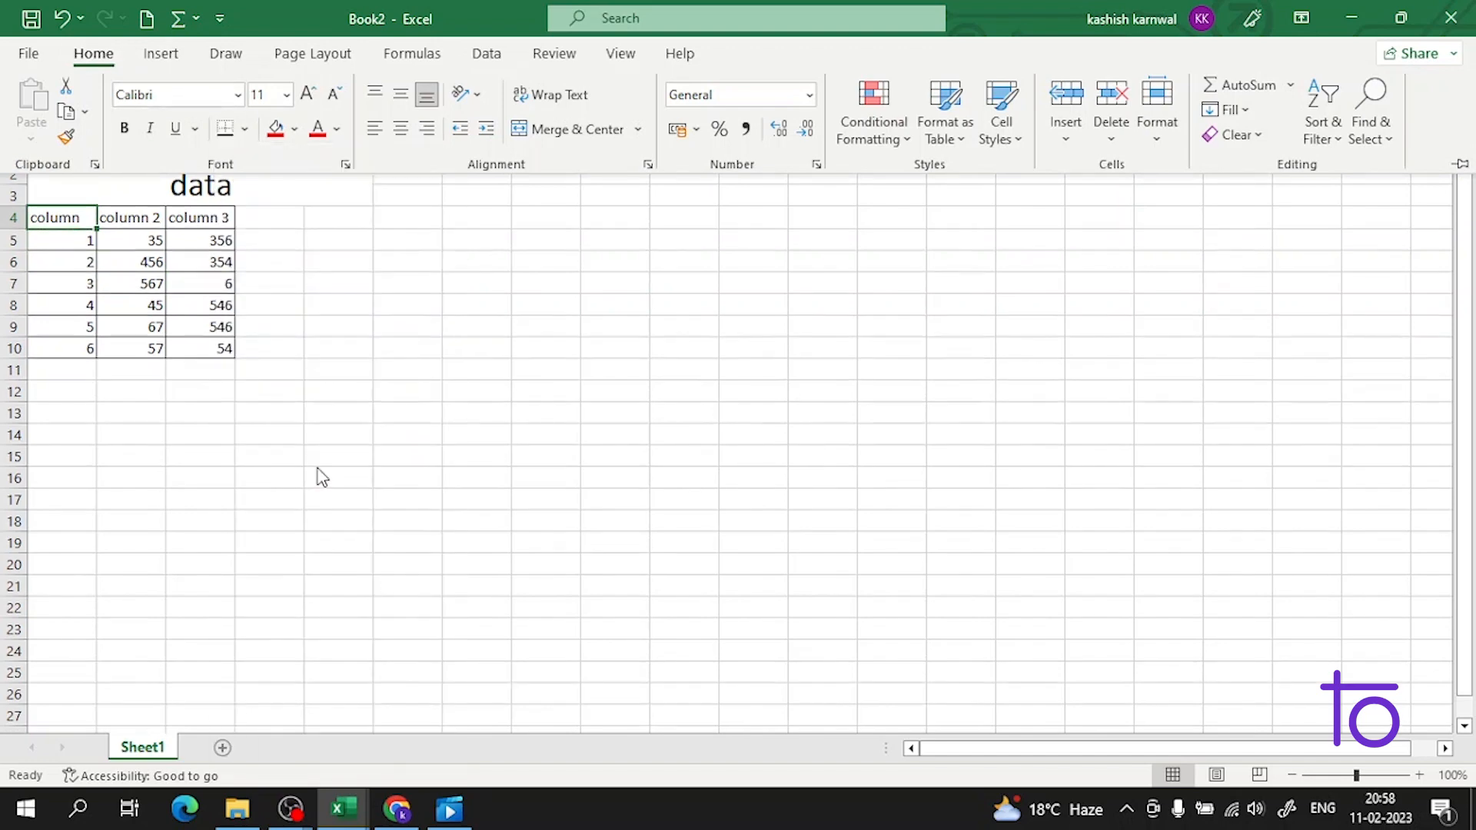
Fill the empty cell D4, beside the "column 3" header, with red.
click(296, 224)
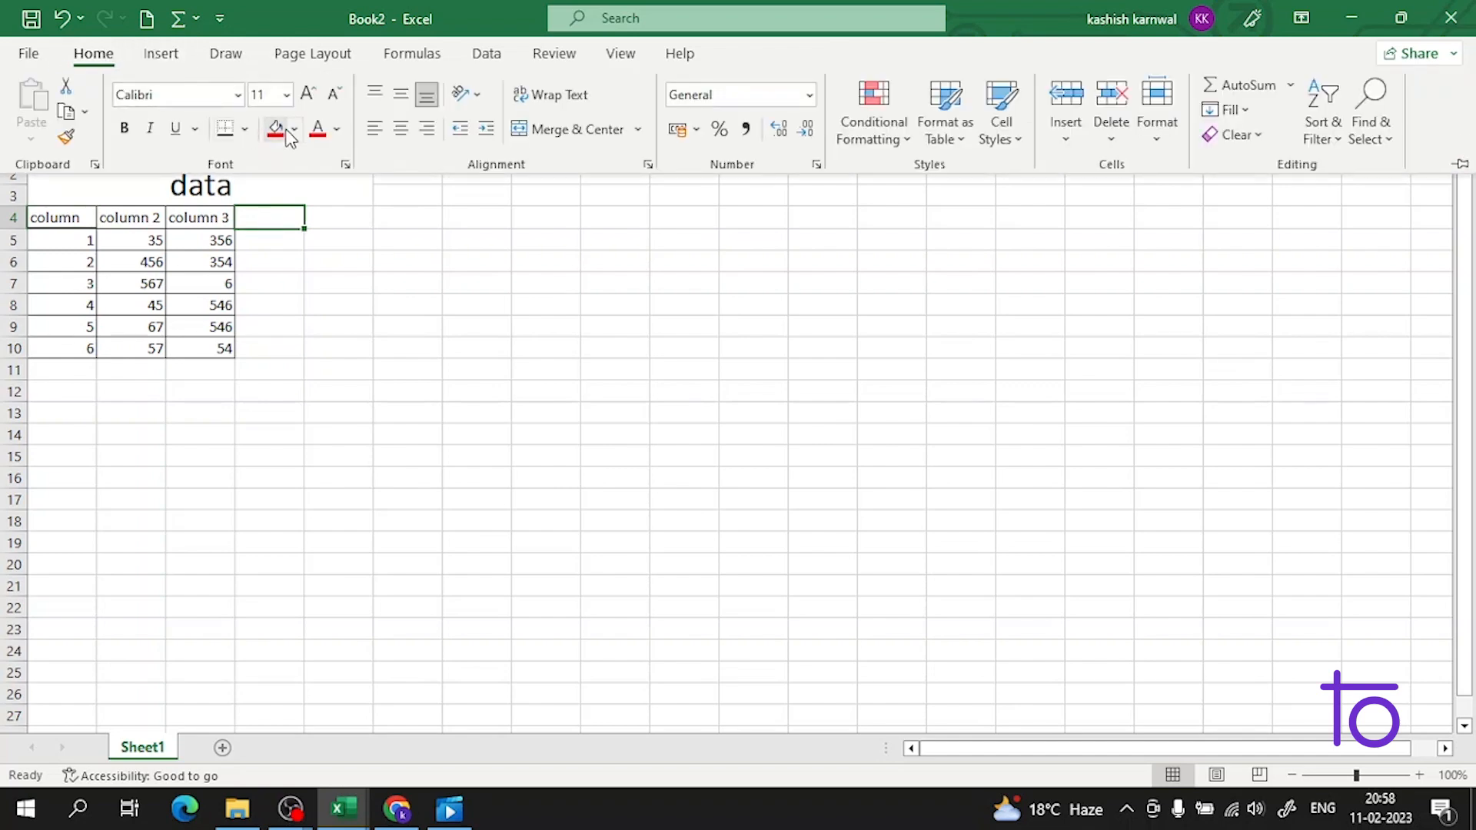
click(276, 129)
click(123, 207)
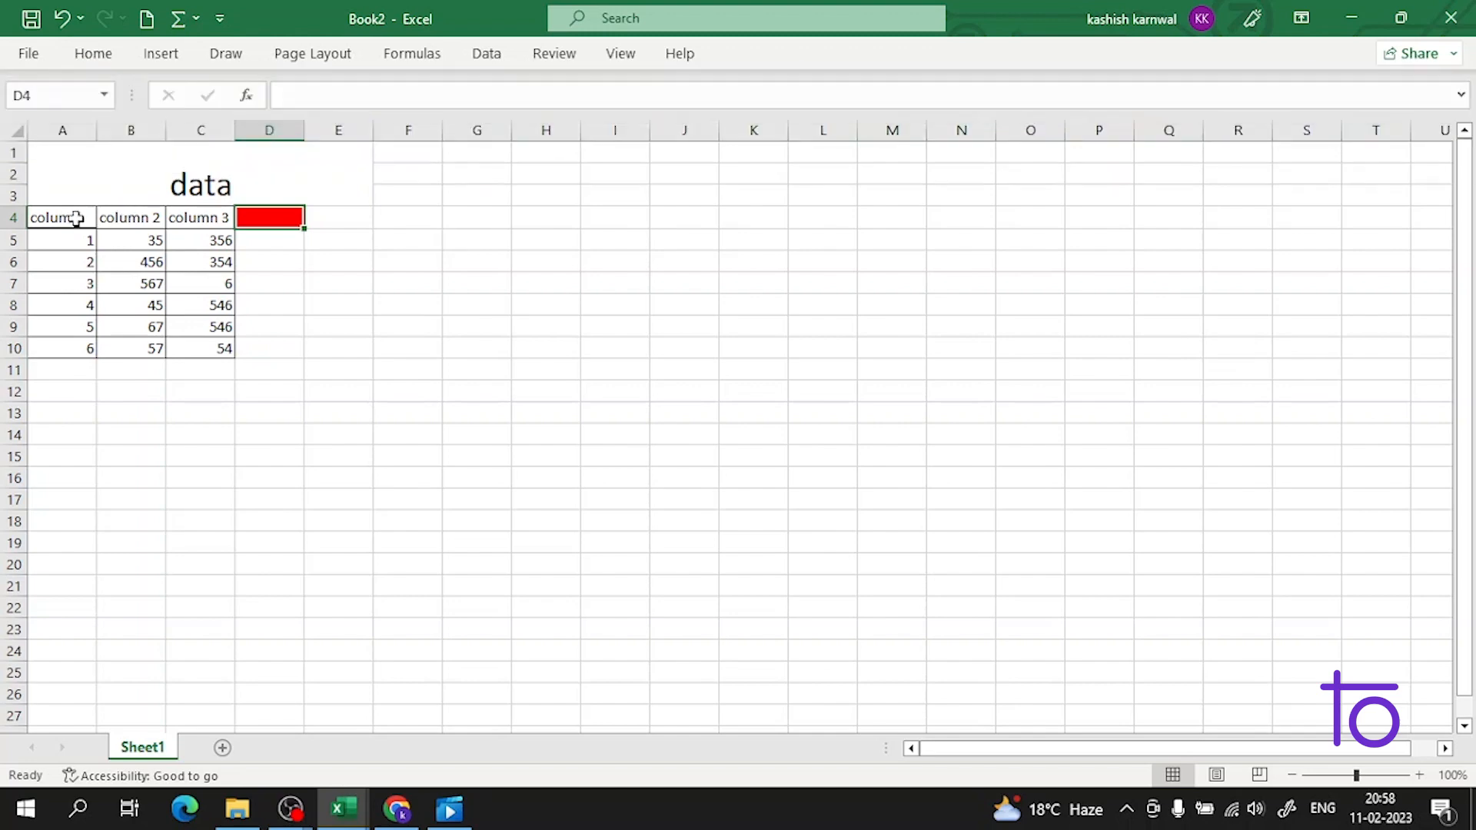
click(73, 217)
click(133, 427)
click(75, 184)
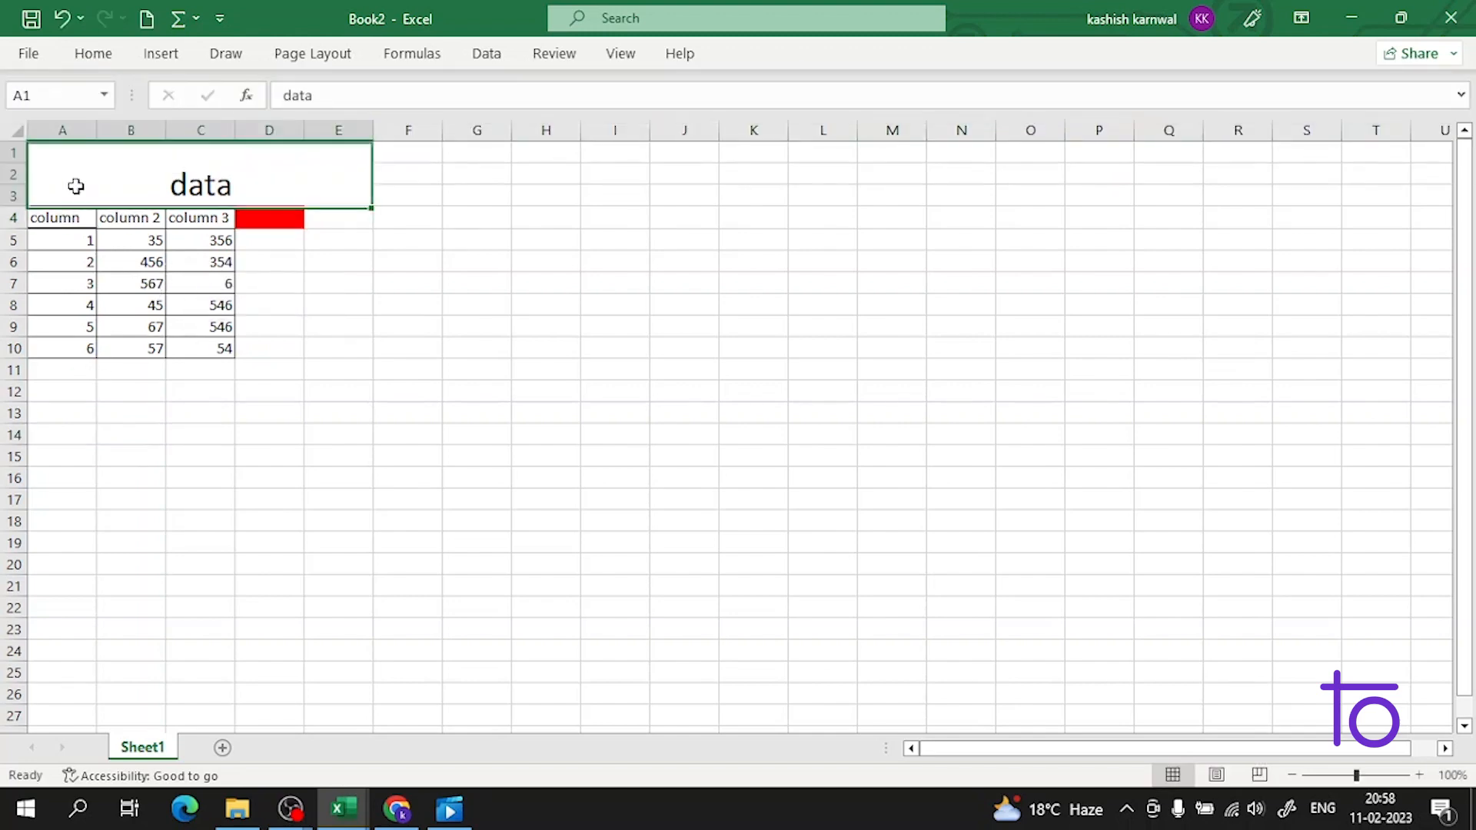
click(82, 219)
click(116, 384)
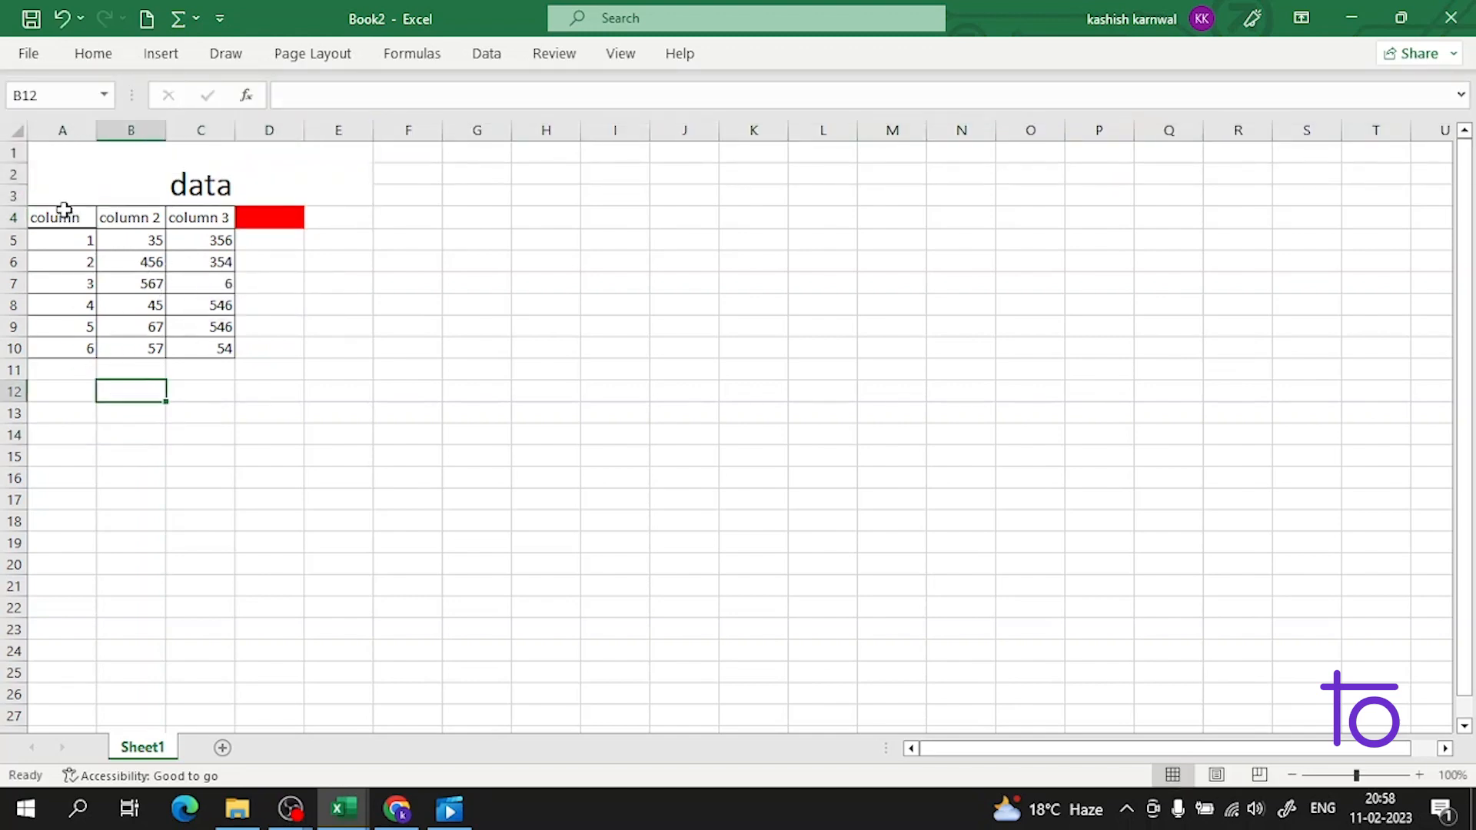
click(64, 211)
click(57, 387)
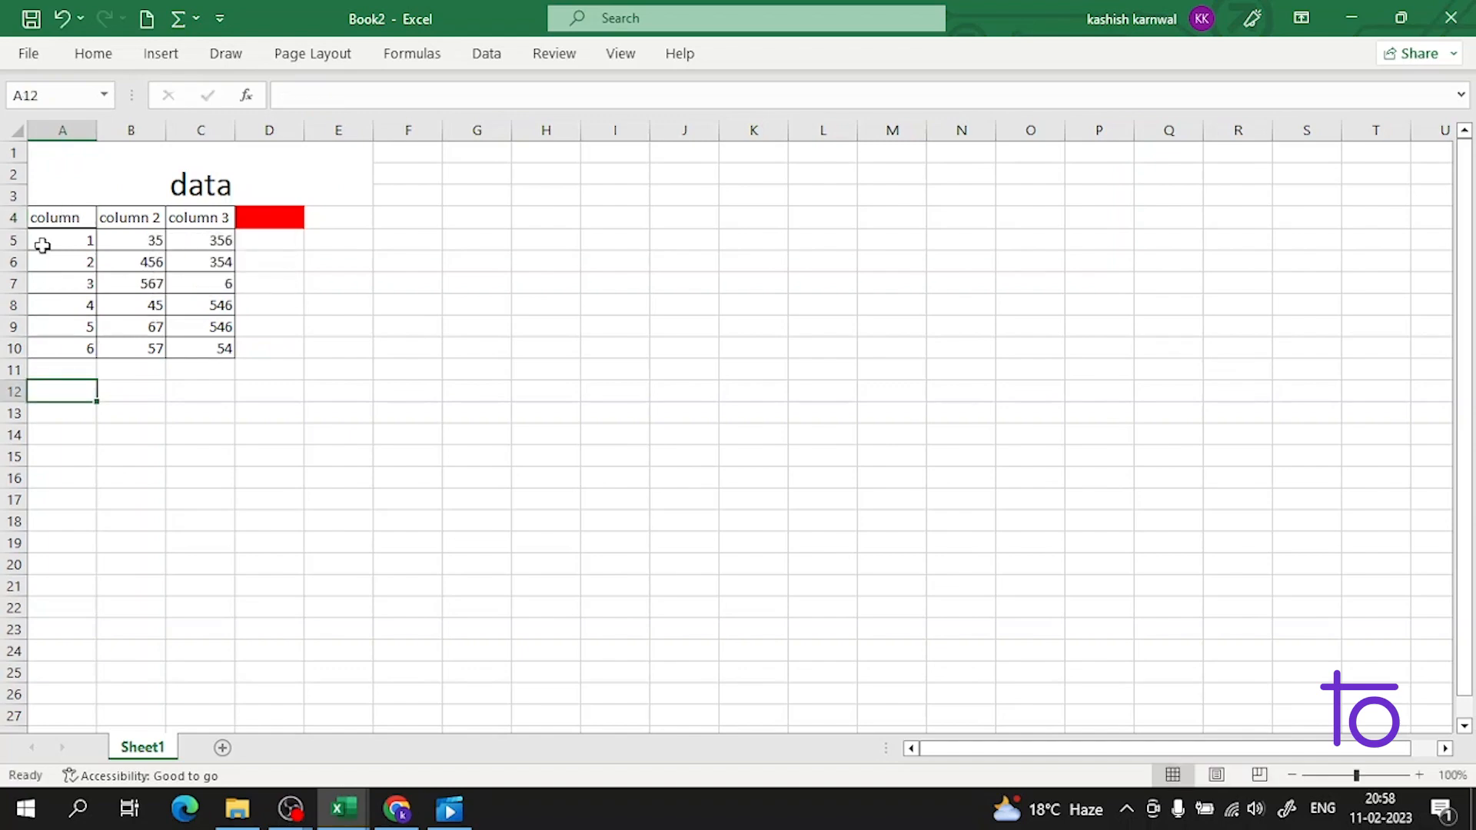
Apply Thick Outside Borders around the table range A4:C10.
click(39, 216)
drag(38, 215, 199, 353)
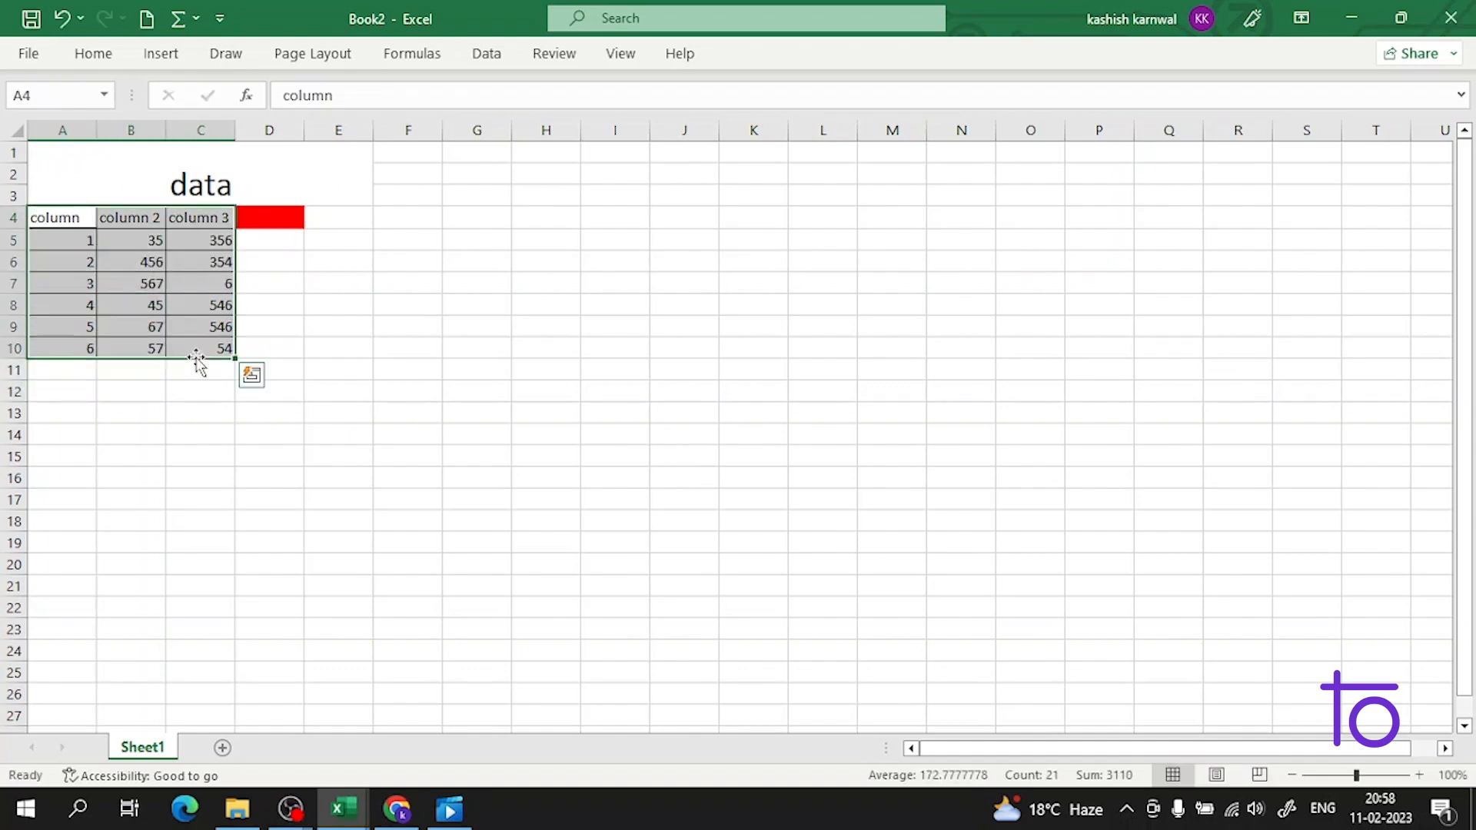
click(93, 53)
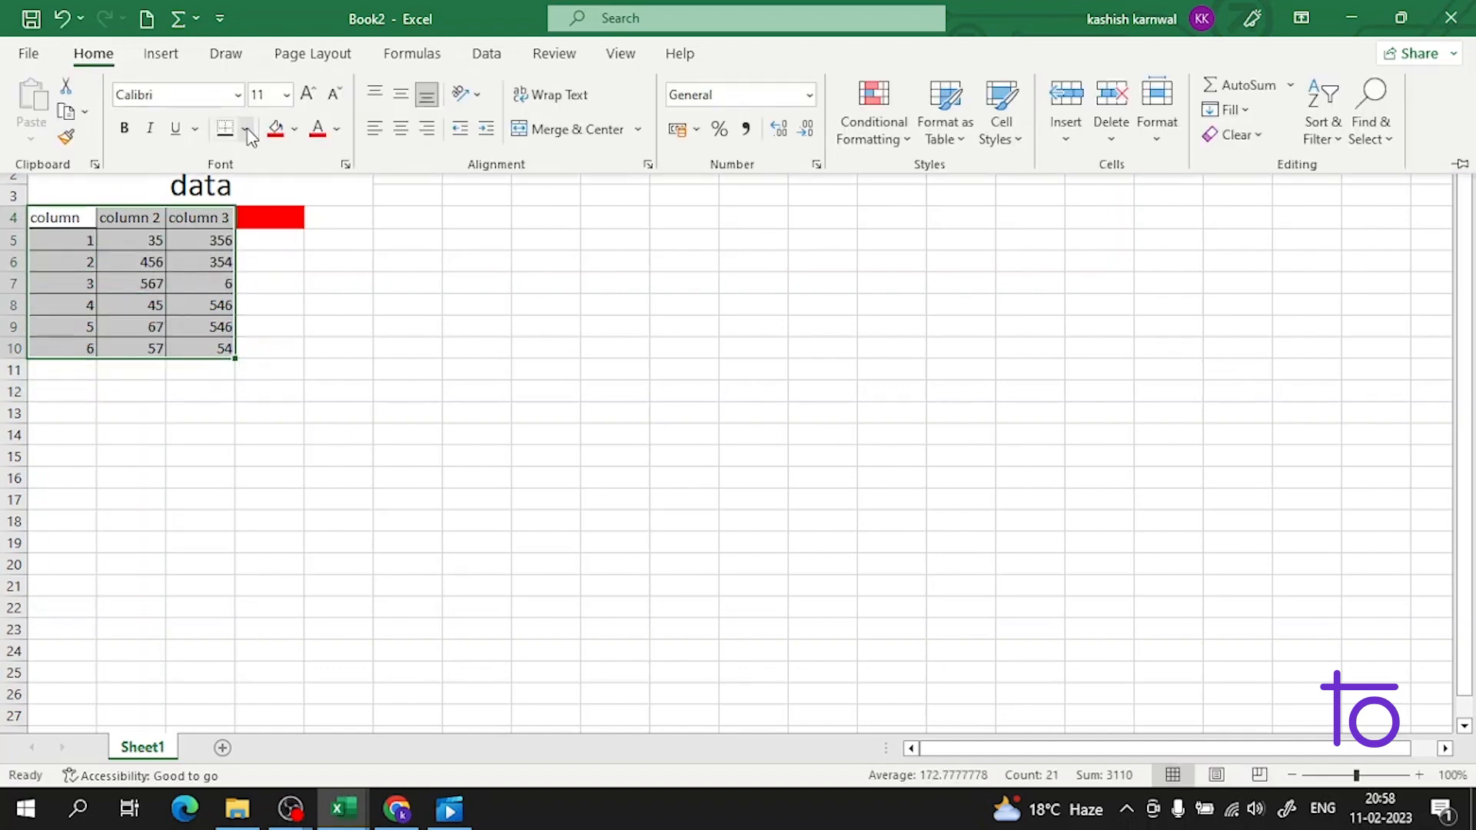
click(245, 130)
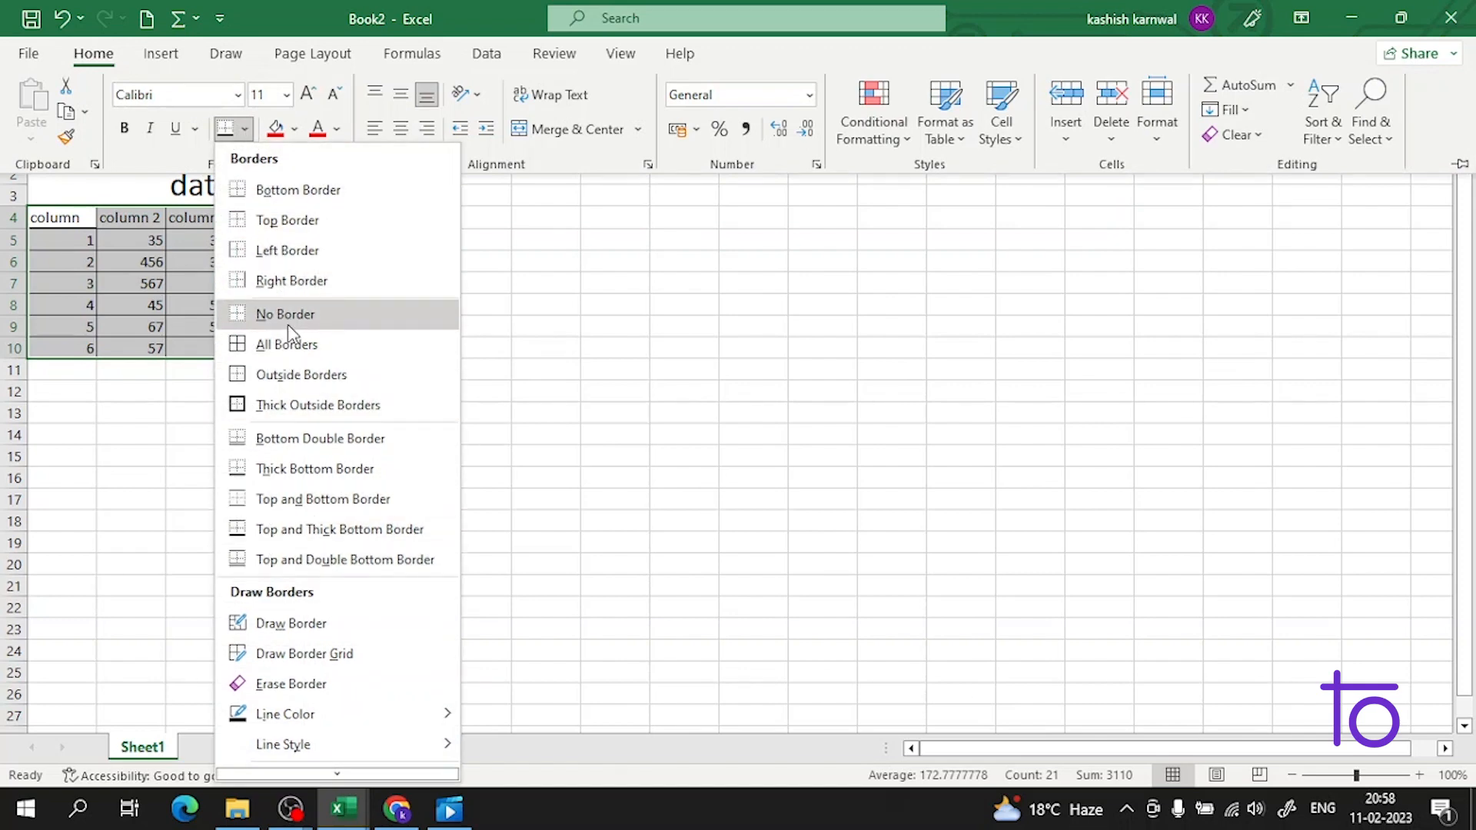
click(300, 405)
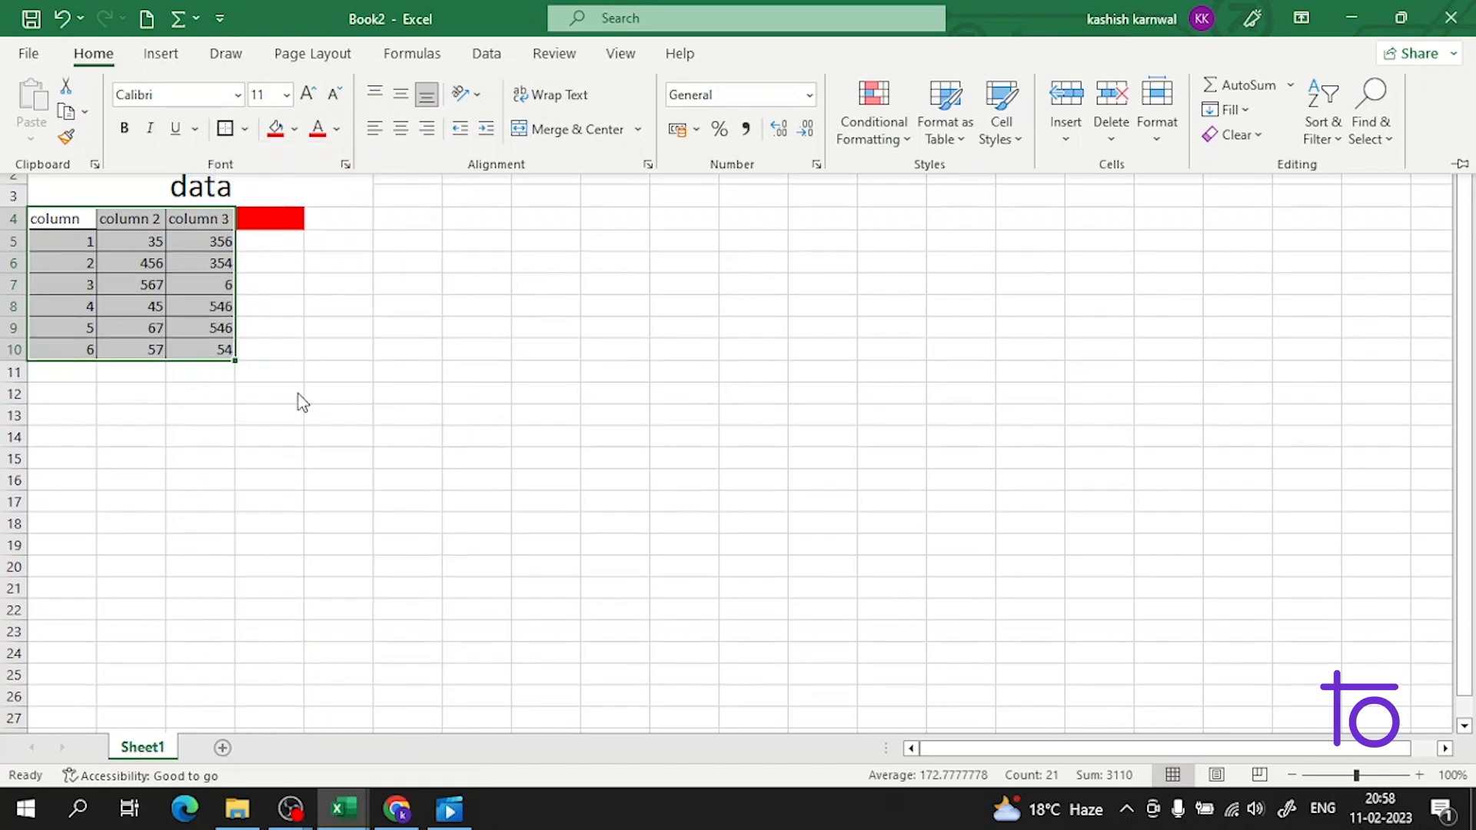
click(289, 461)
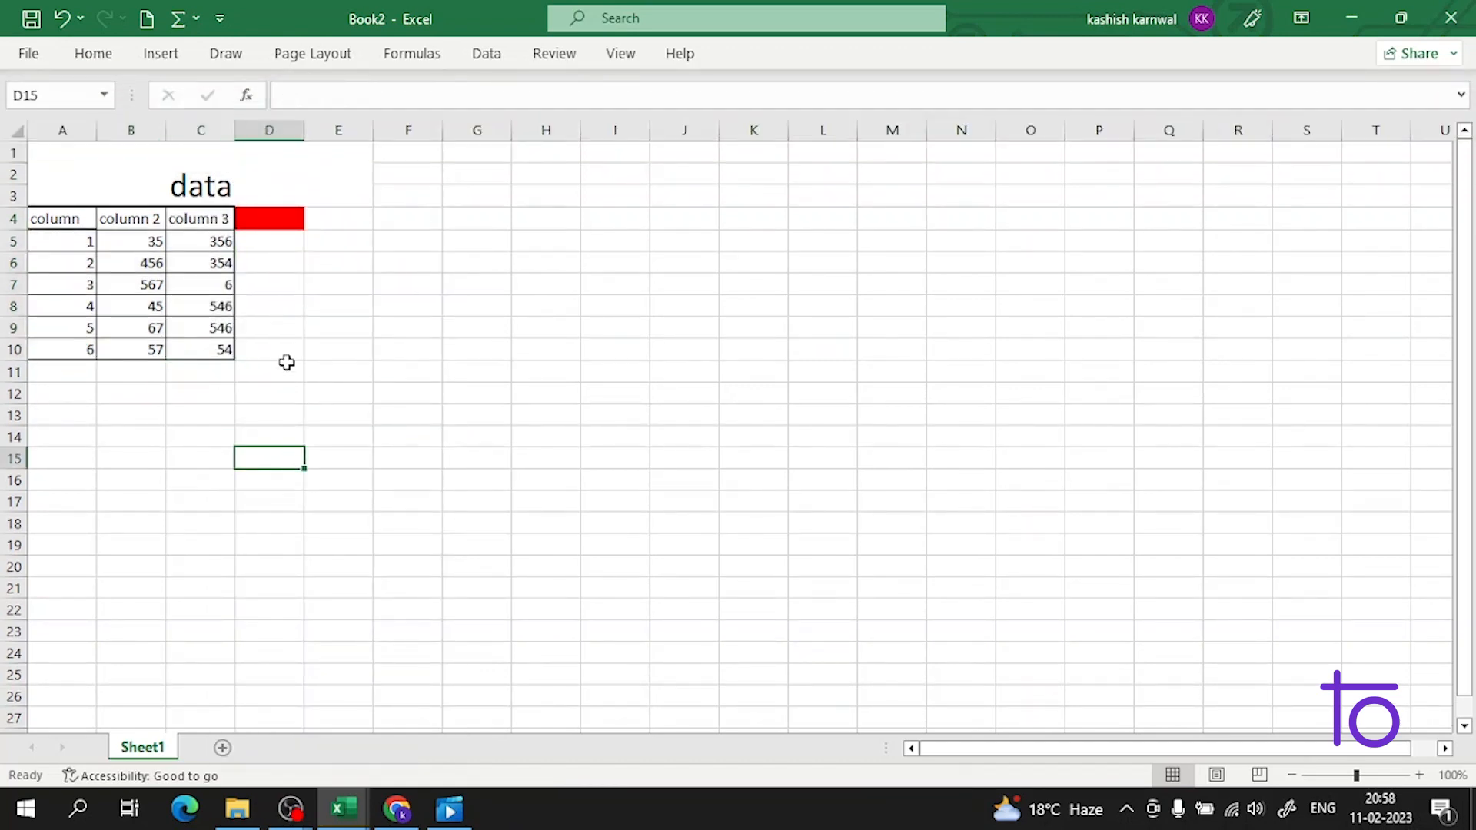
click(351, 264)
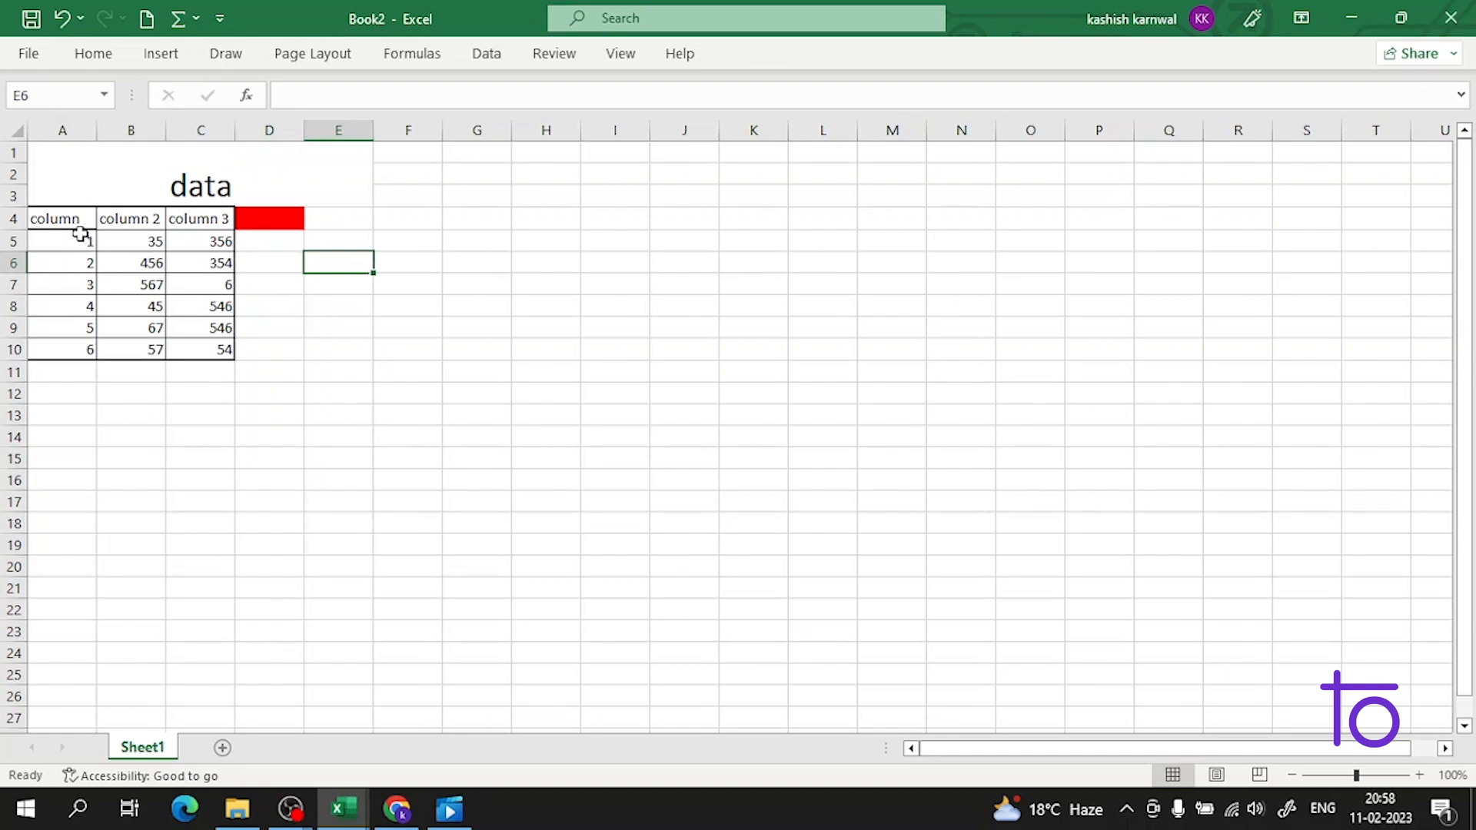
Try to recolour the borders of table range A4:C10 by choosing the standard blue line colour and a thicker solid line style.
drag(64, 217, 209, 351)
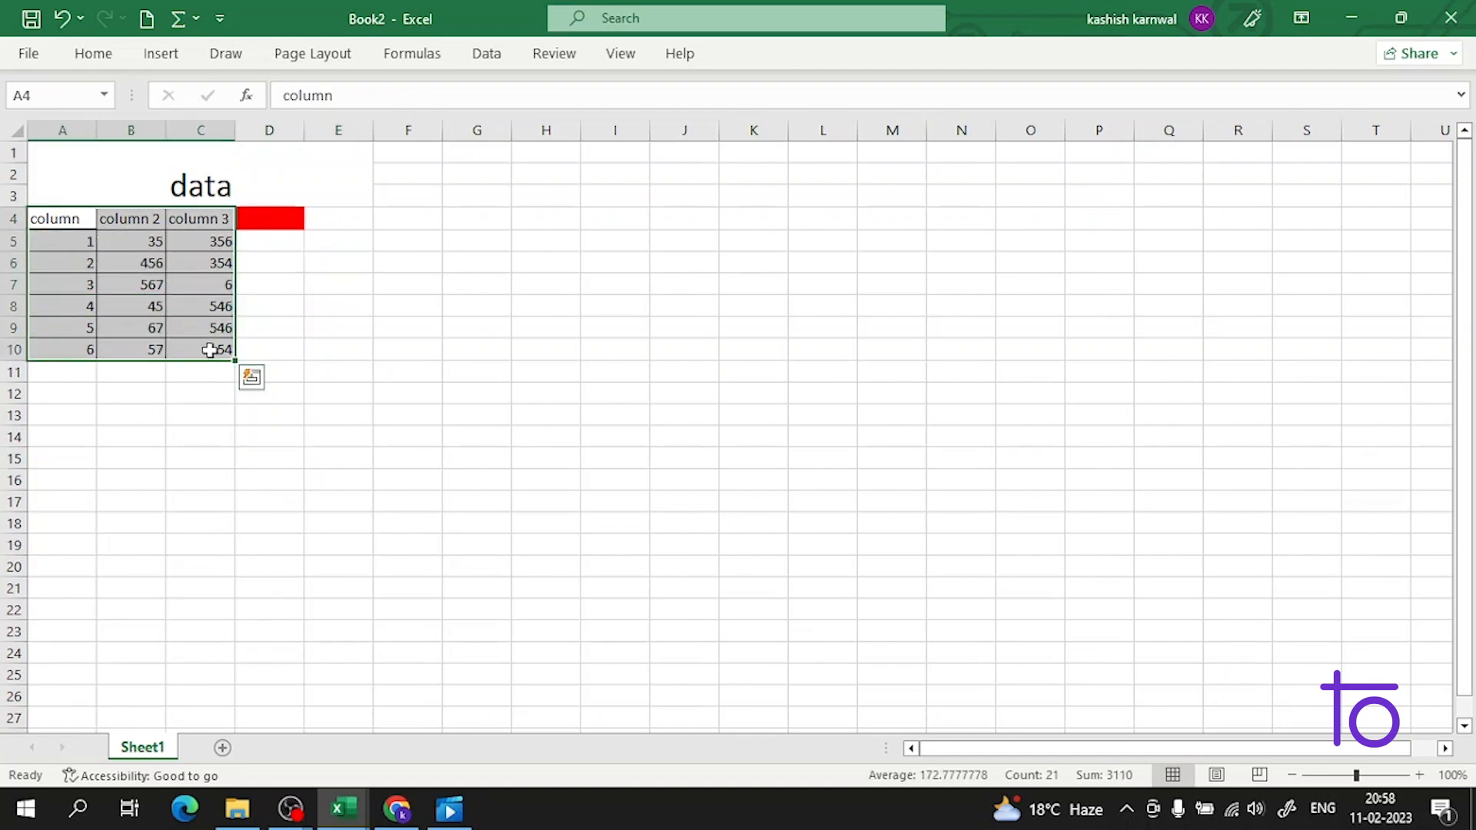
right_click(174, 243)
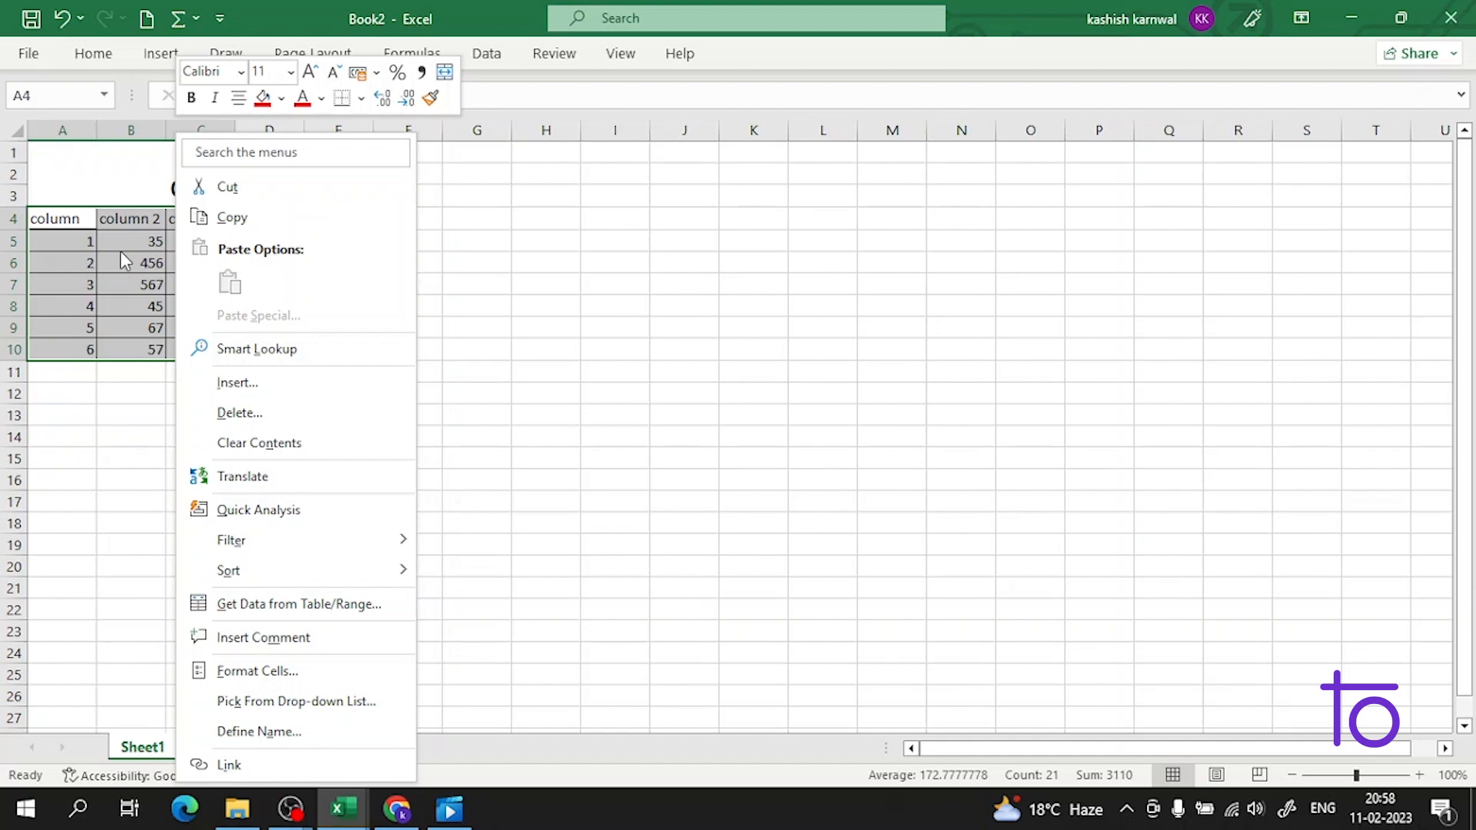
click(245, 673)
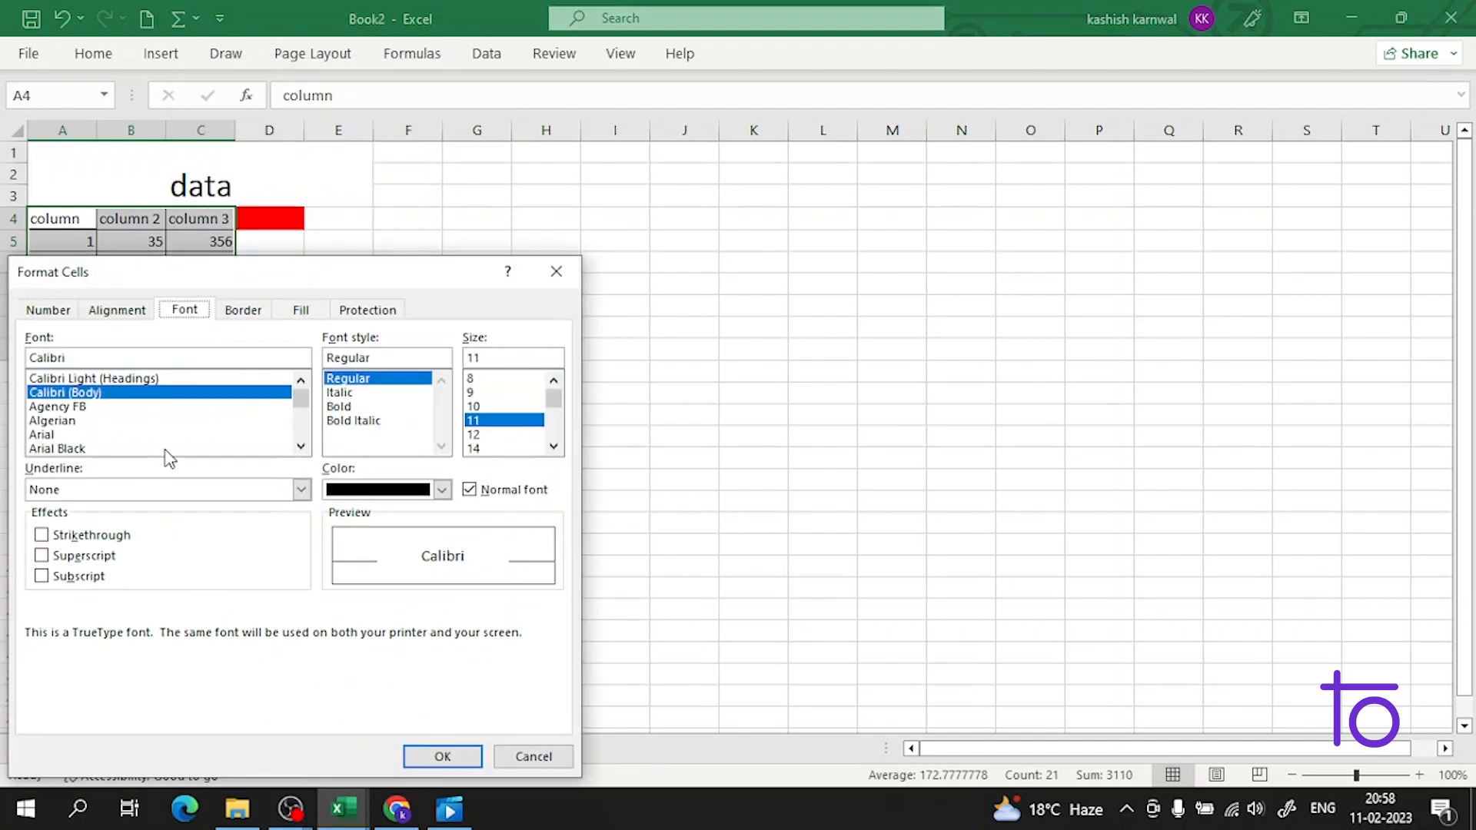
click(243, 310)
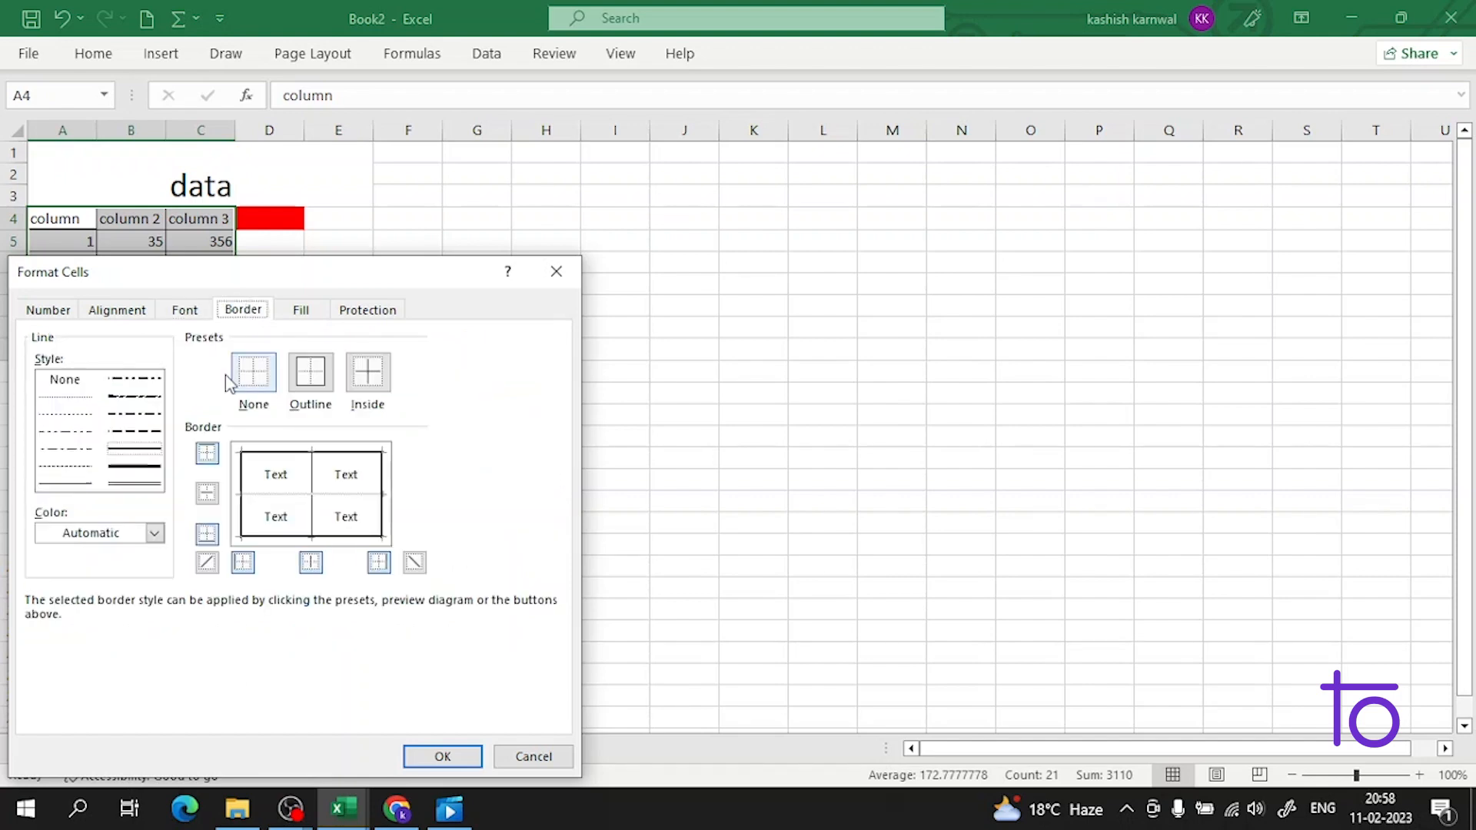
click(153, 533)
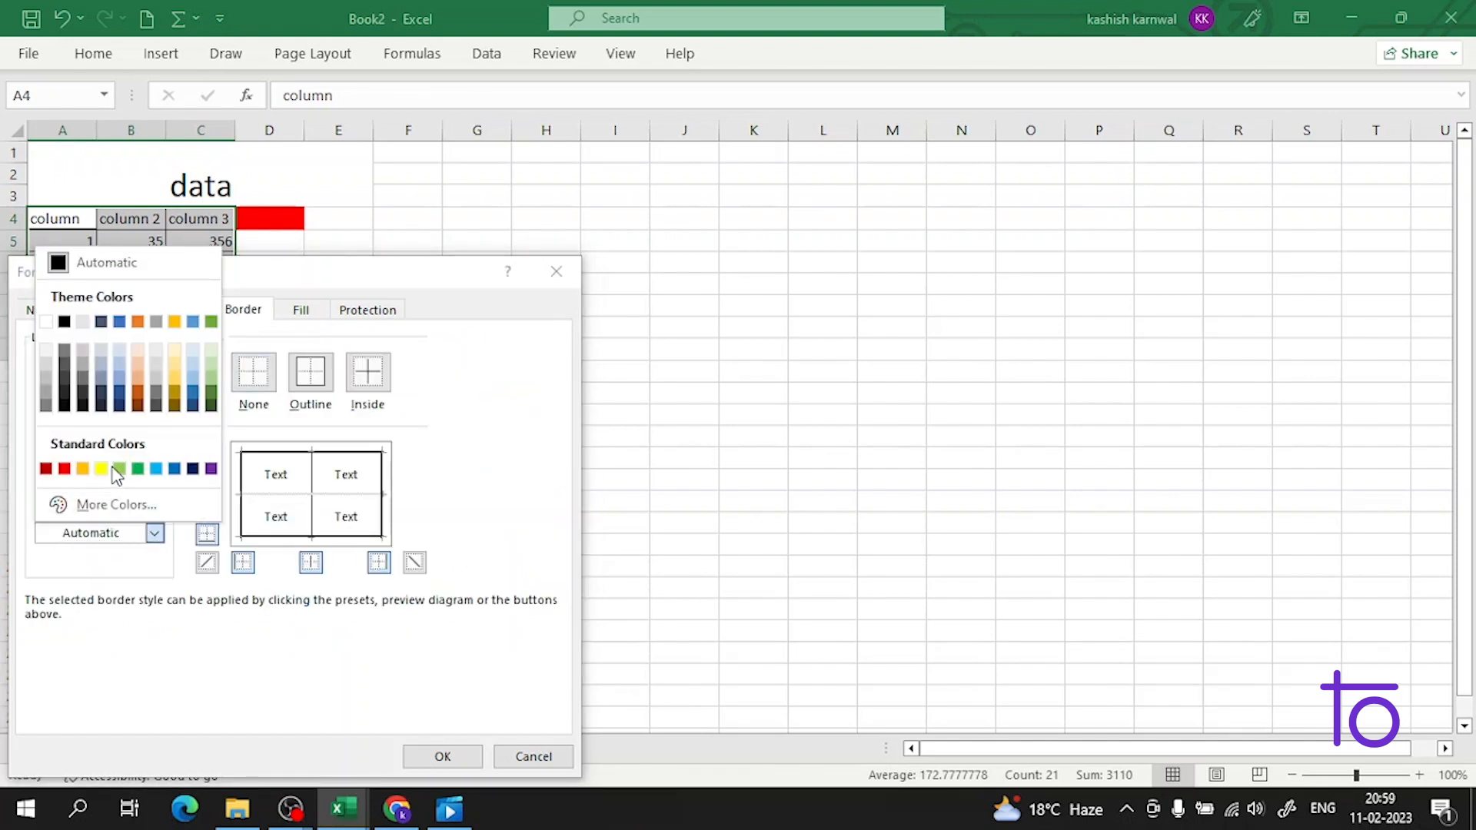
click(119, 469)
click(155, 533)
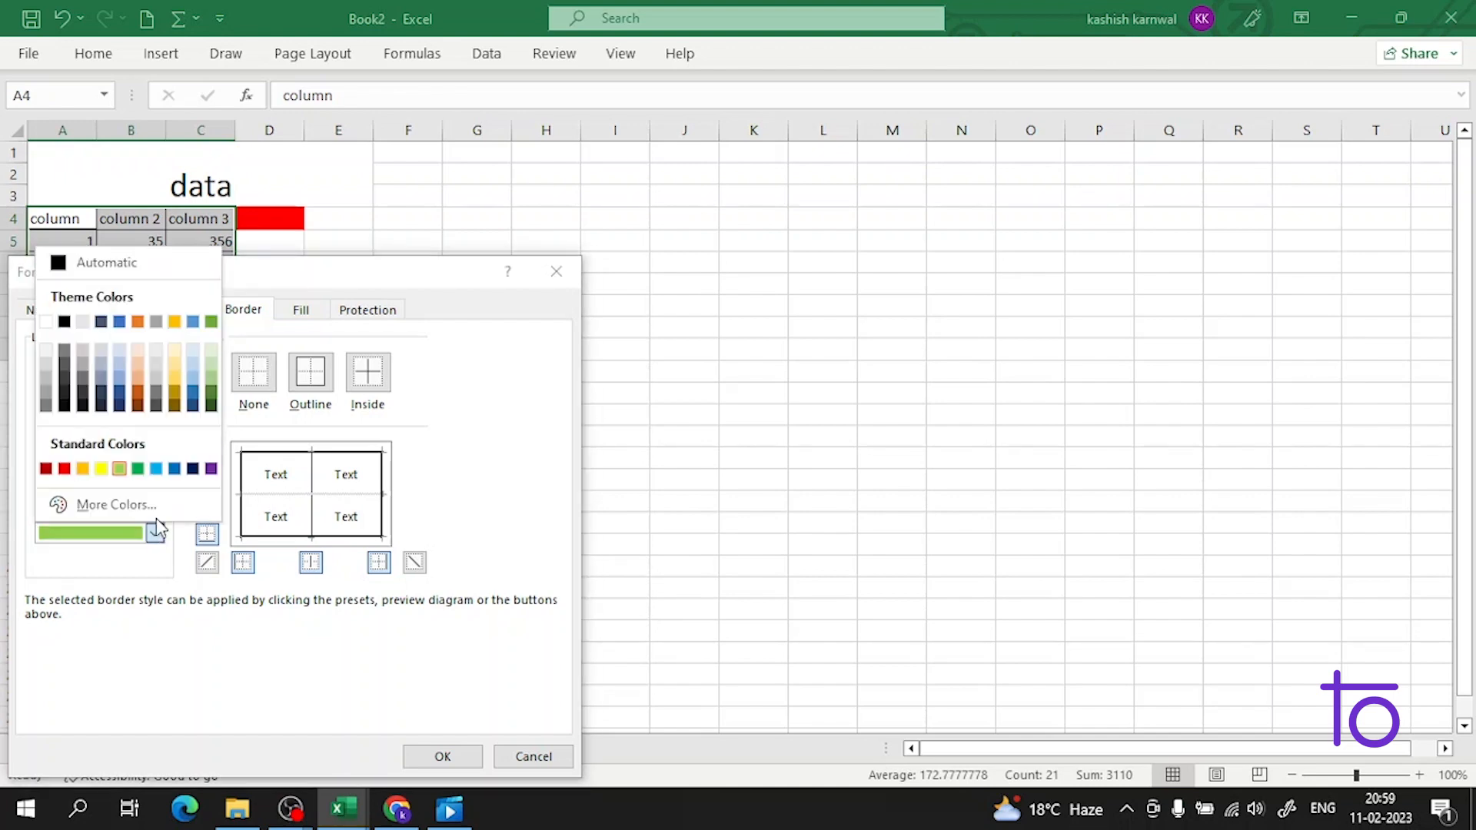
click(174, 469)
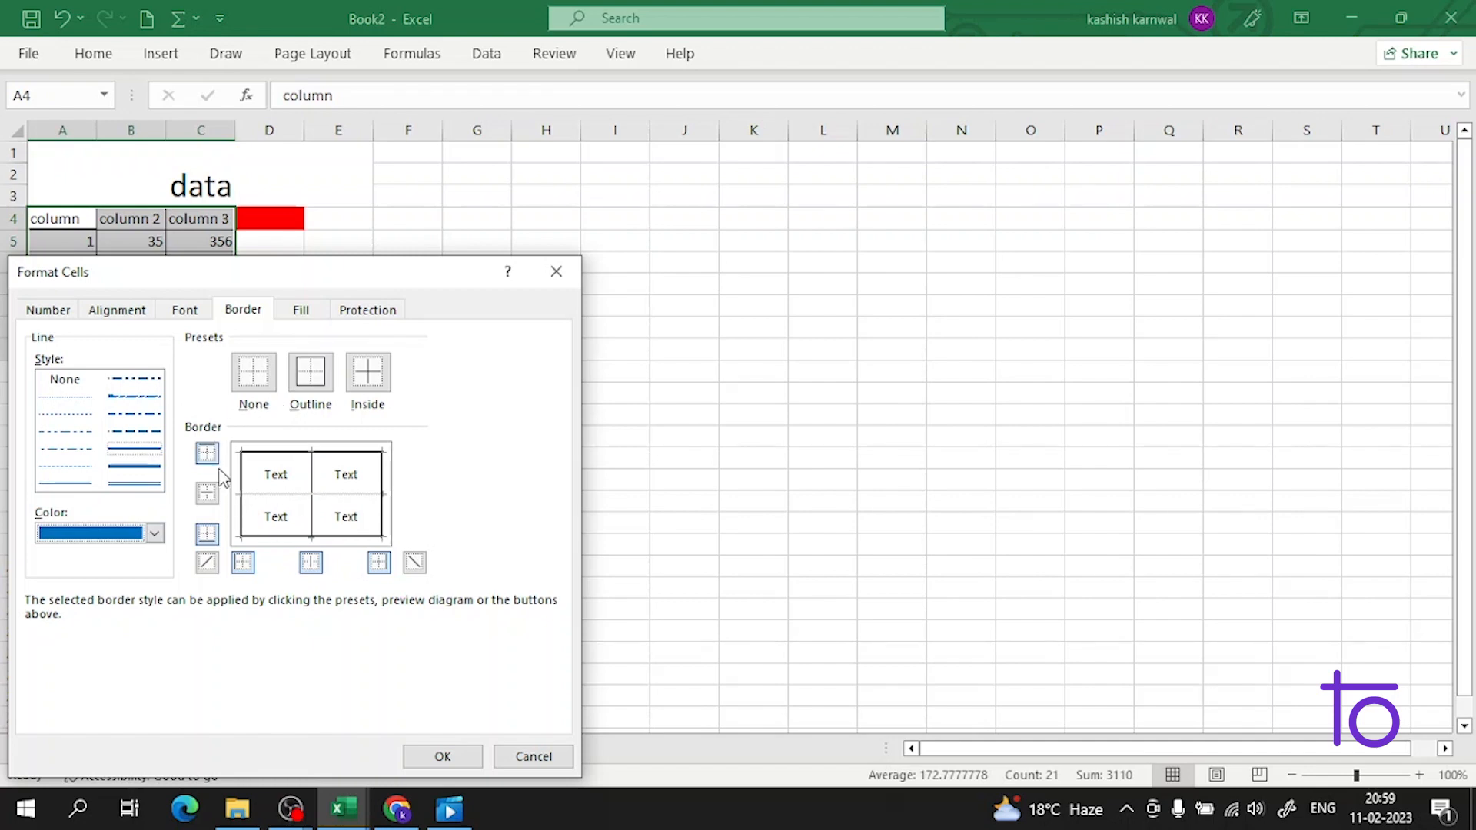
click(132, 467)
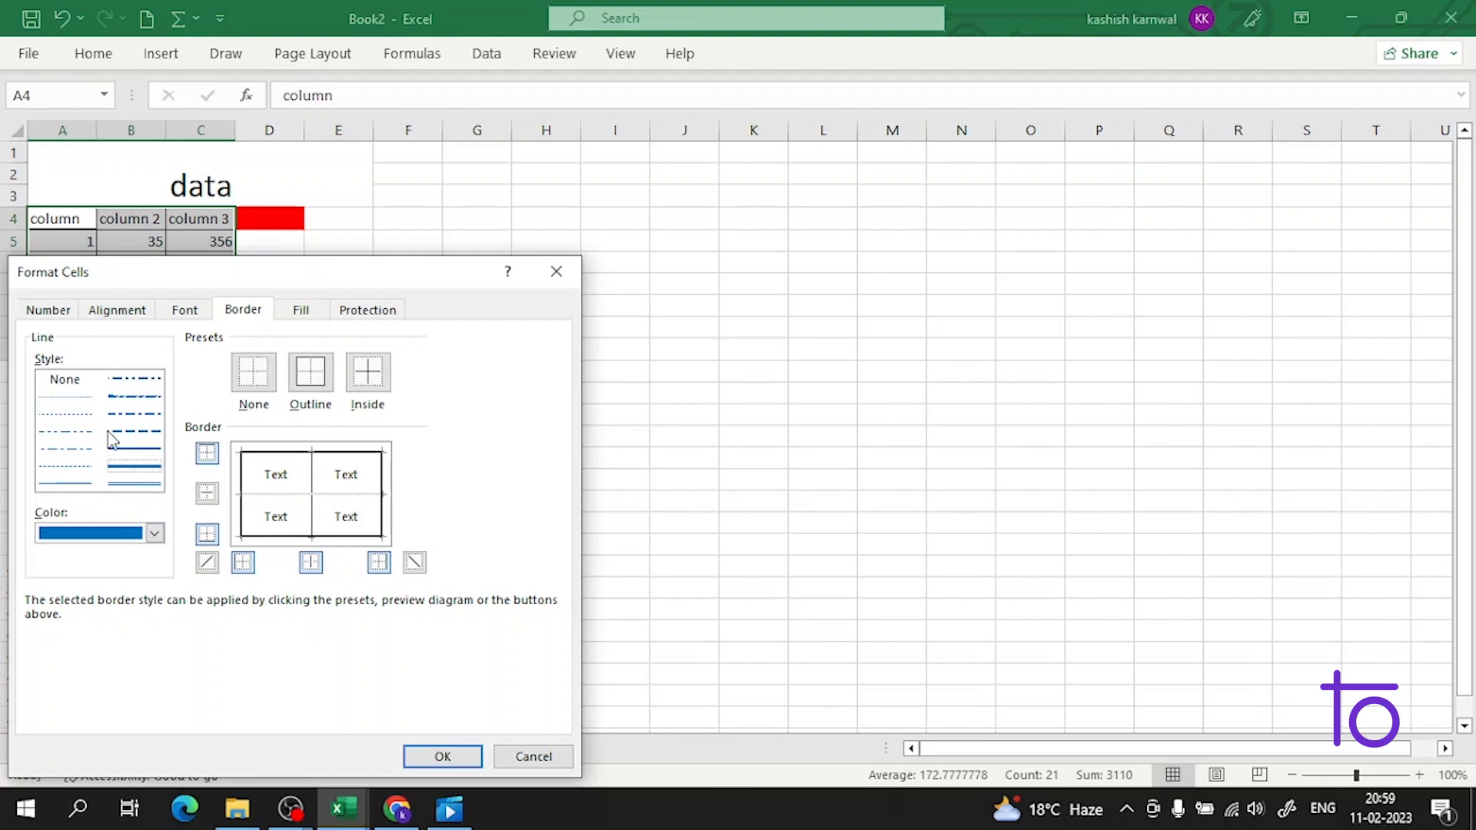
click(415, 758)
click(332, 323)
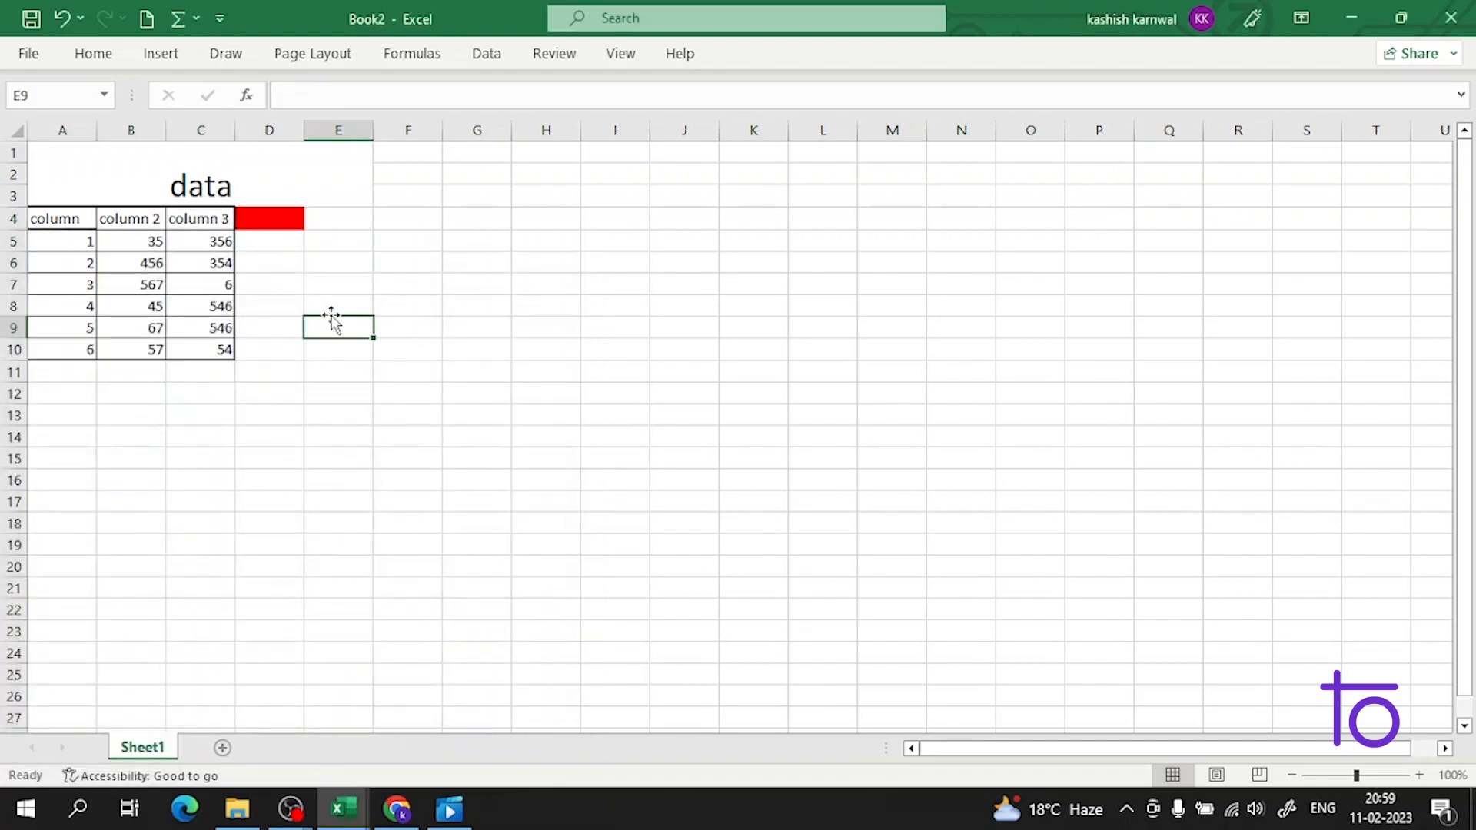
click(282, 392)
click(157, 415)
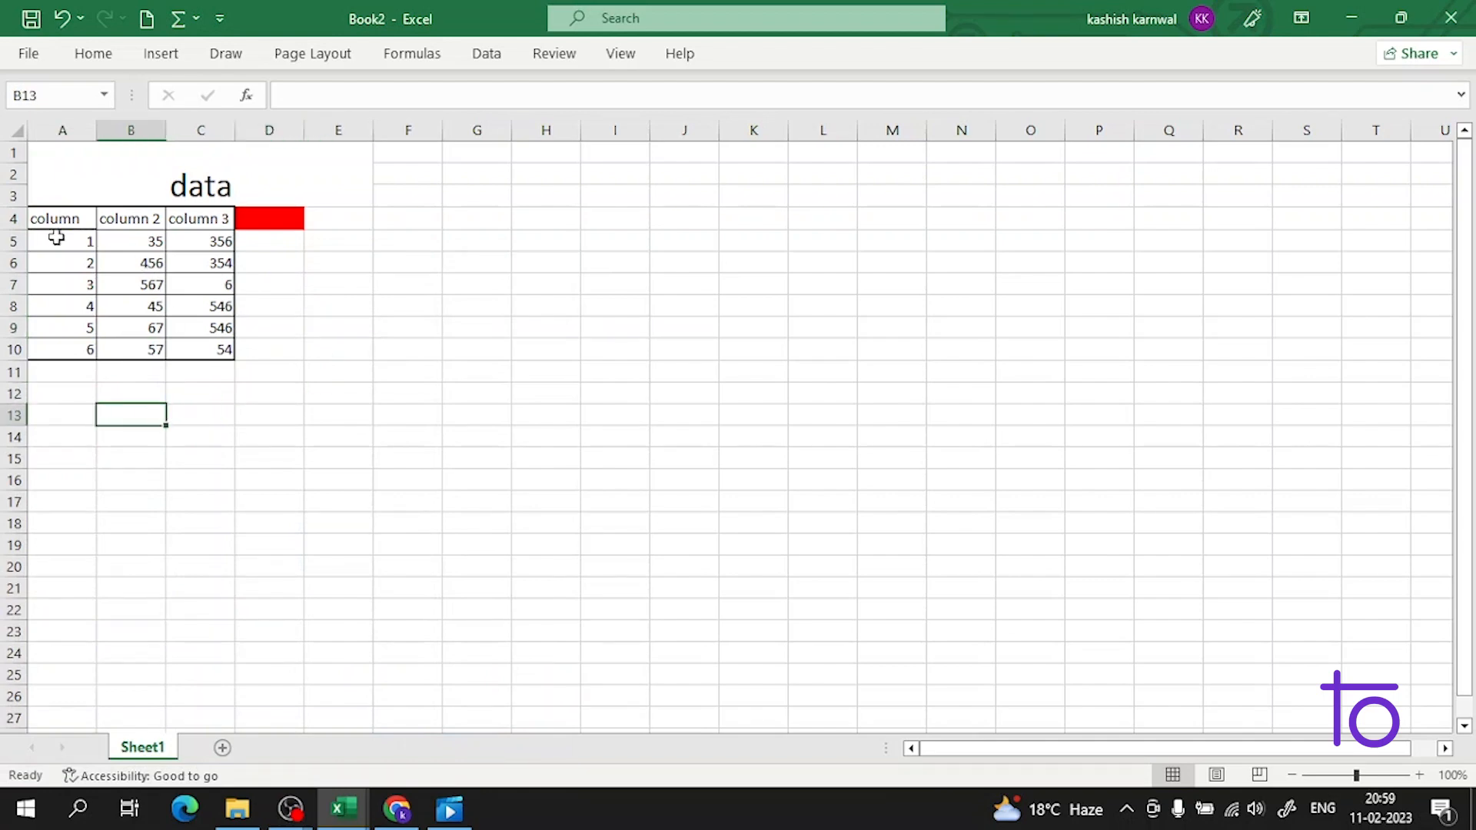
Try to recolour the borders of table range A4:C10 by choosing only the standard red line colour.
drag(43, 219, 191, 357)
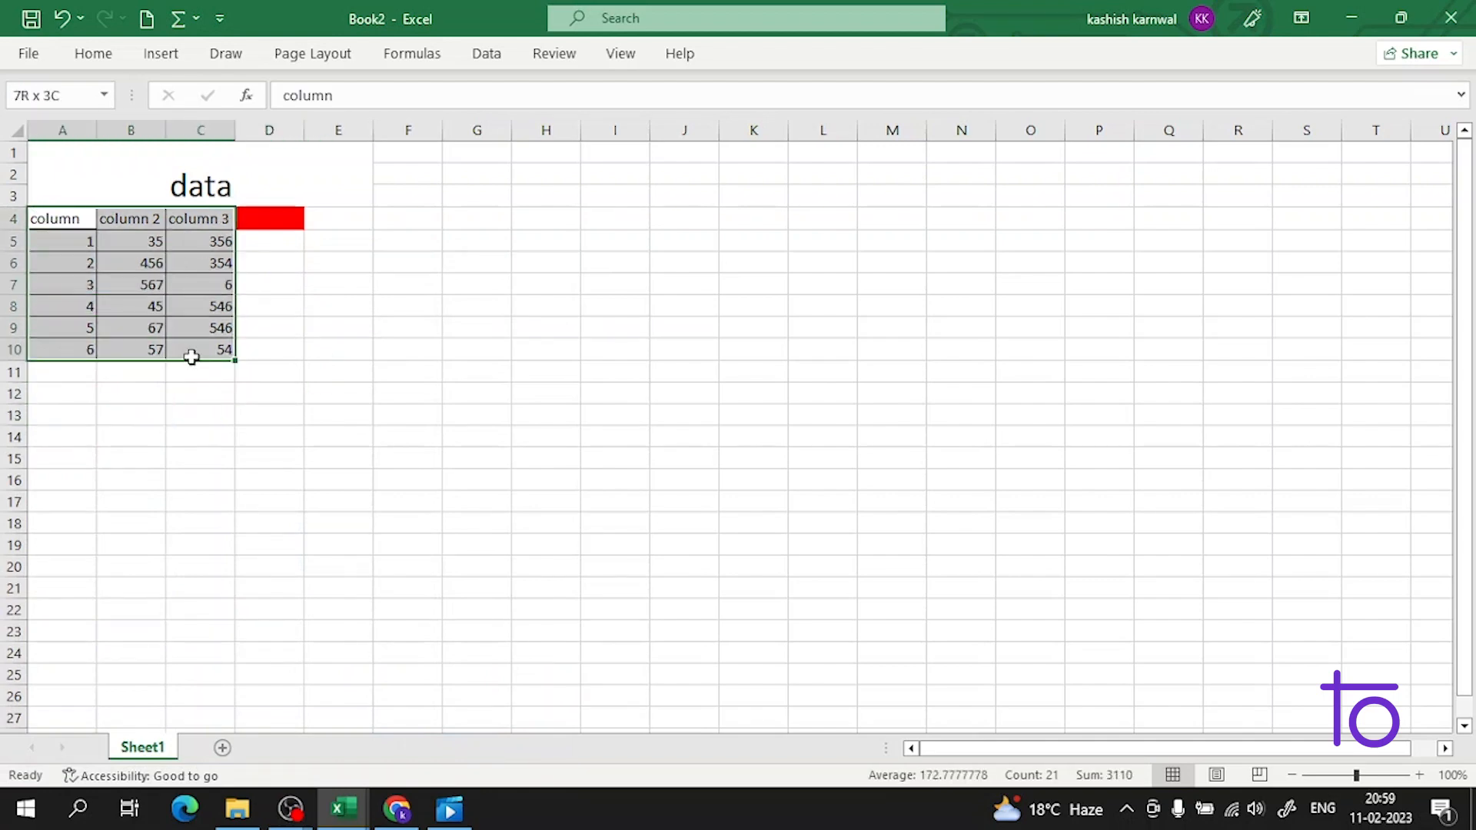
right_click(187, 296)
click(253, 686)
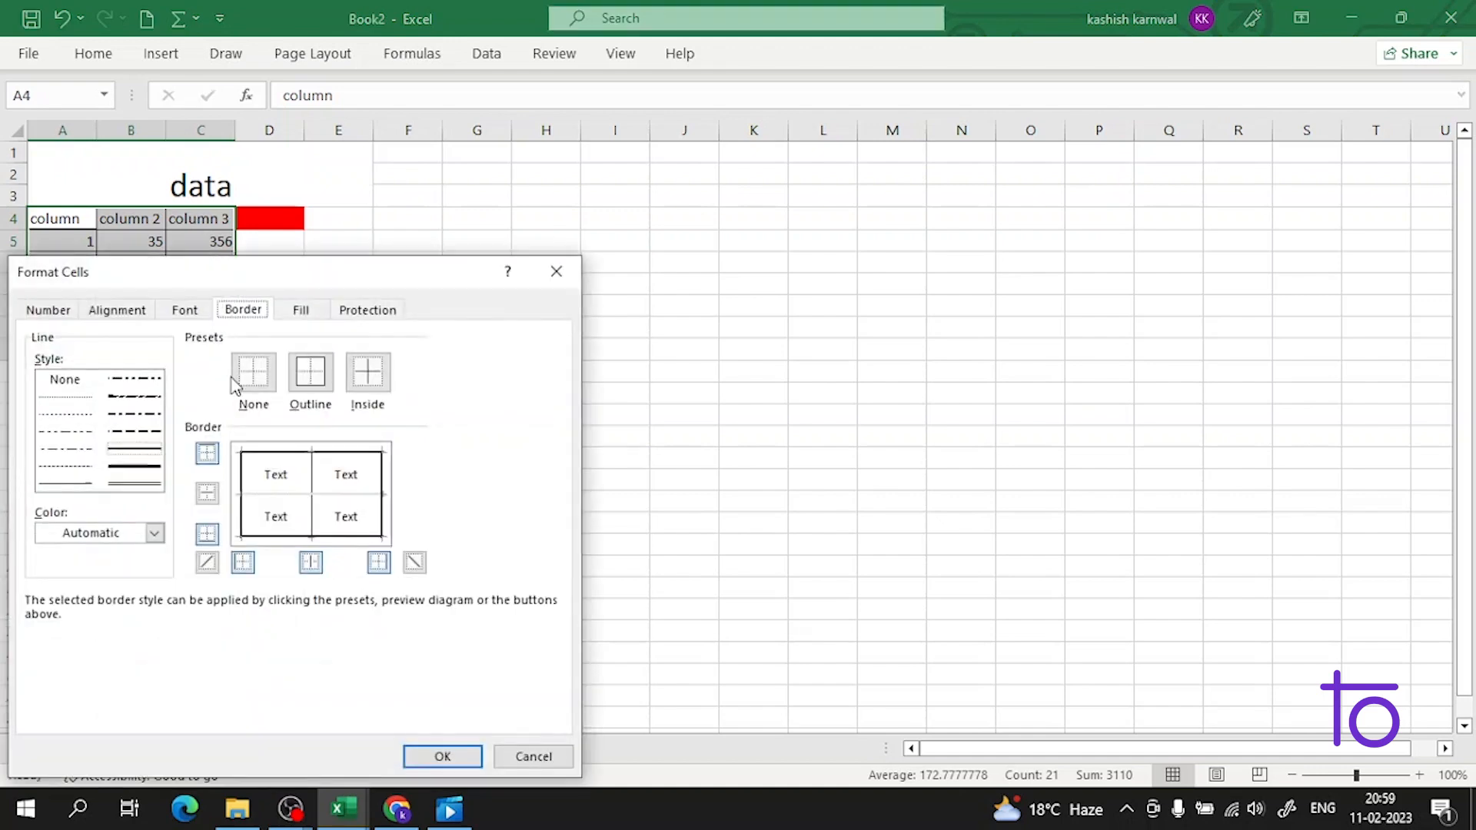
click(154, 533)
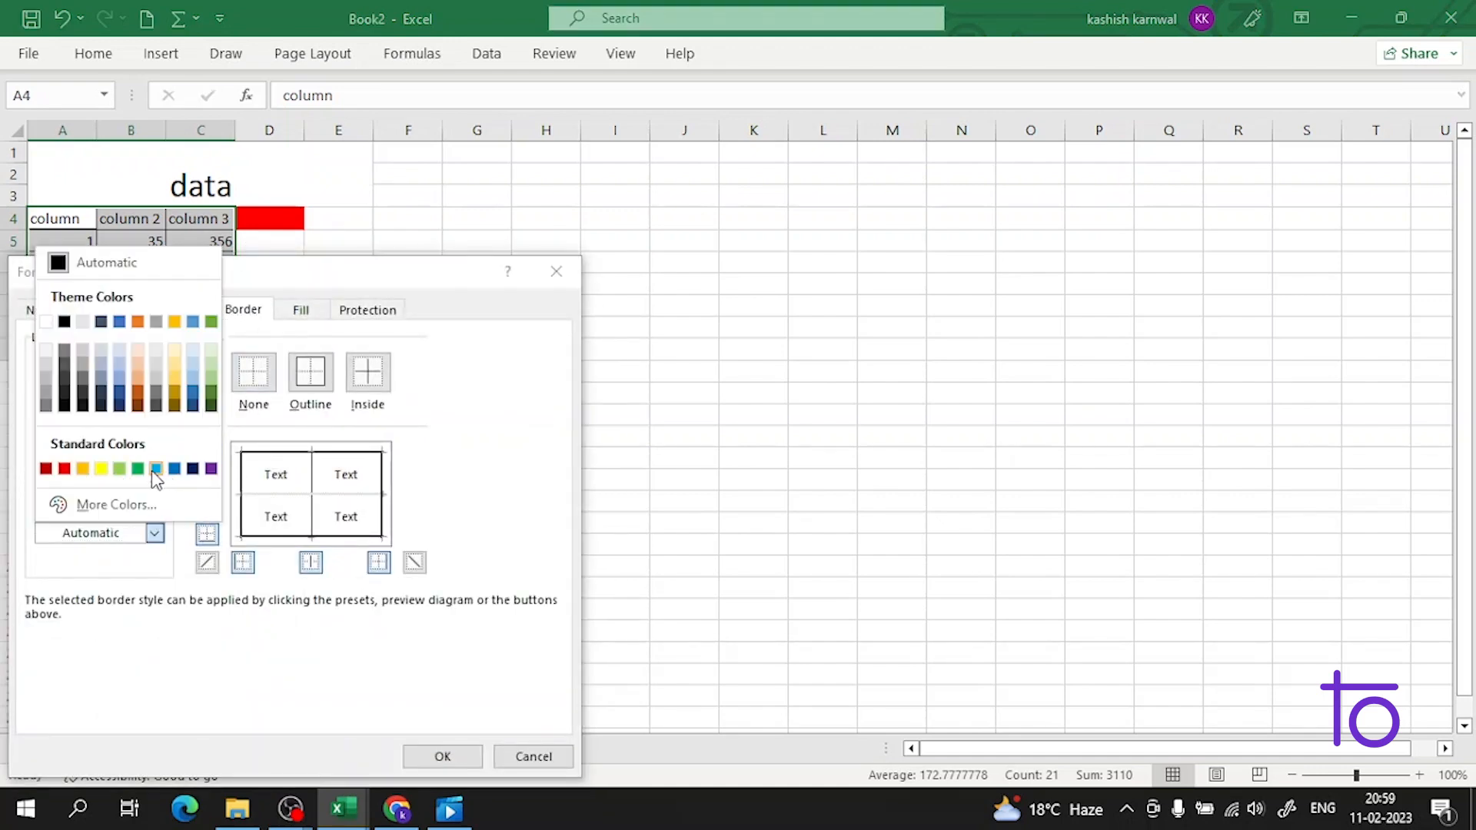
click(63, 469)
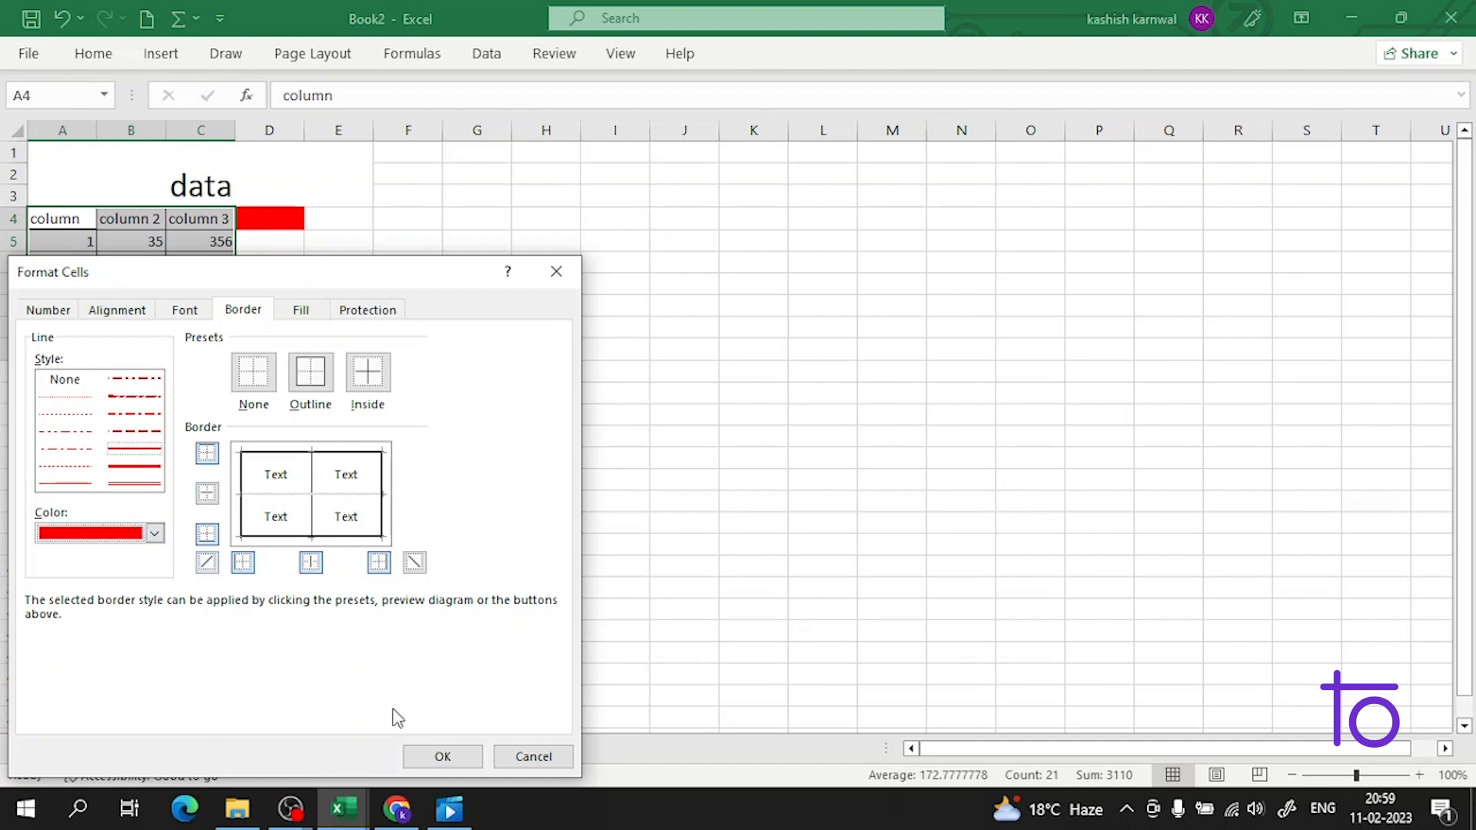
click(444, 757)
click(389, 399)
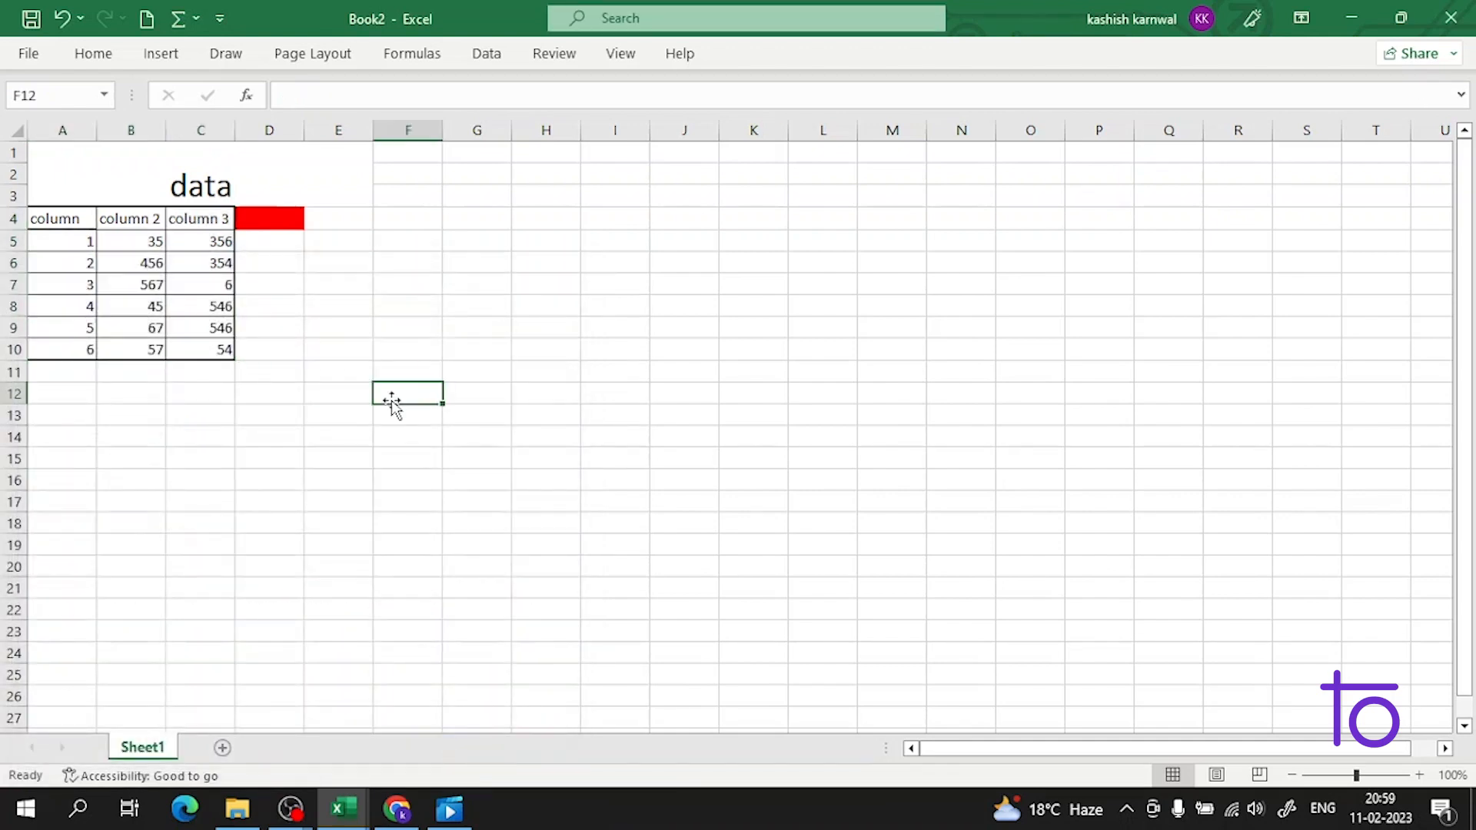
click(362, 290)
click(245, 372)
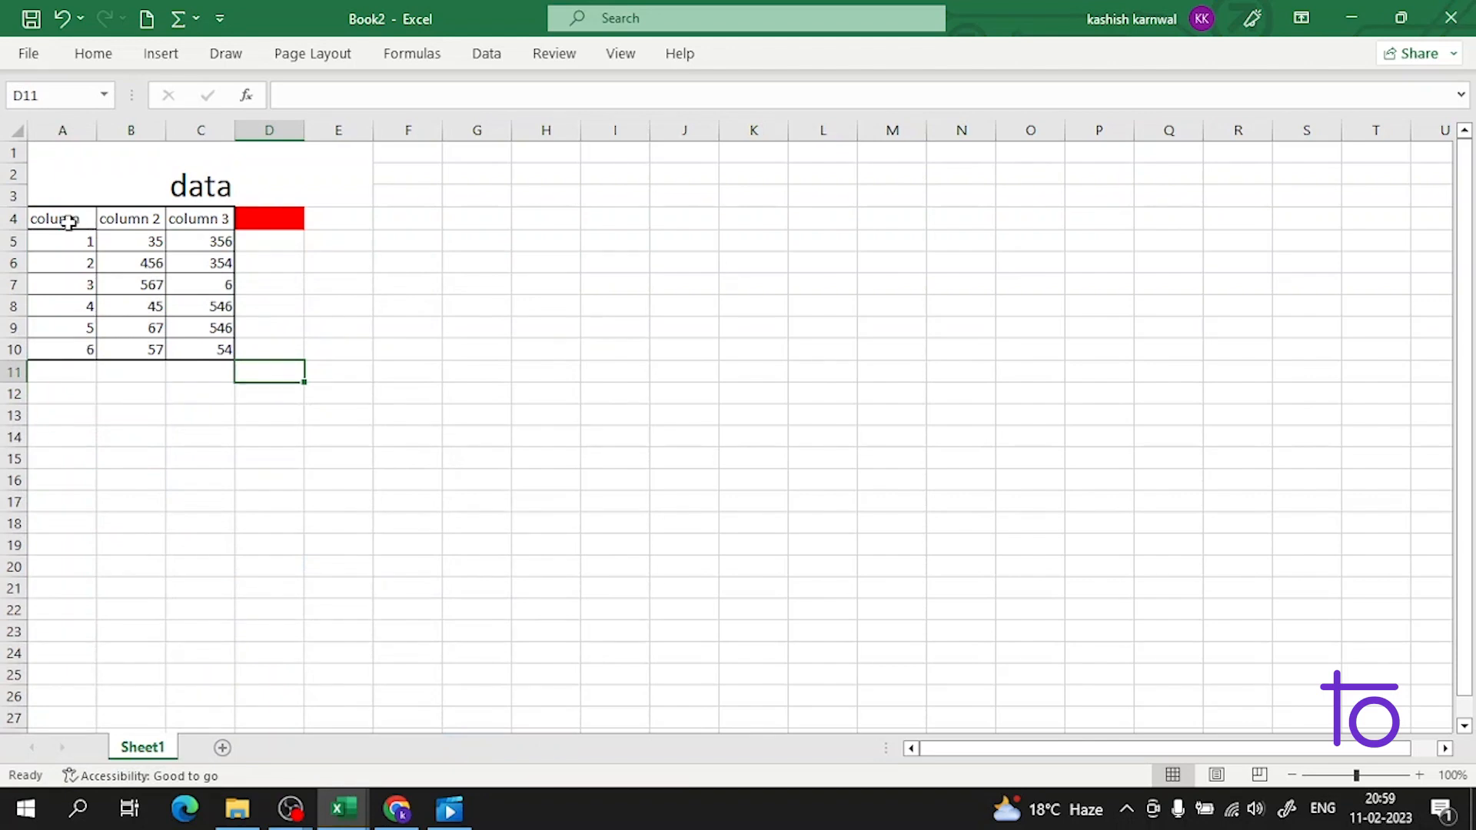
Apply a dark red outline border around the table range A4:C10.
drag(66, 218, 221, 348)
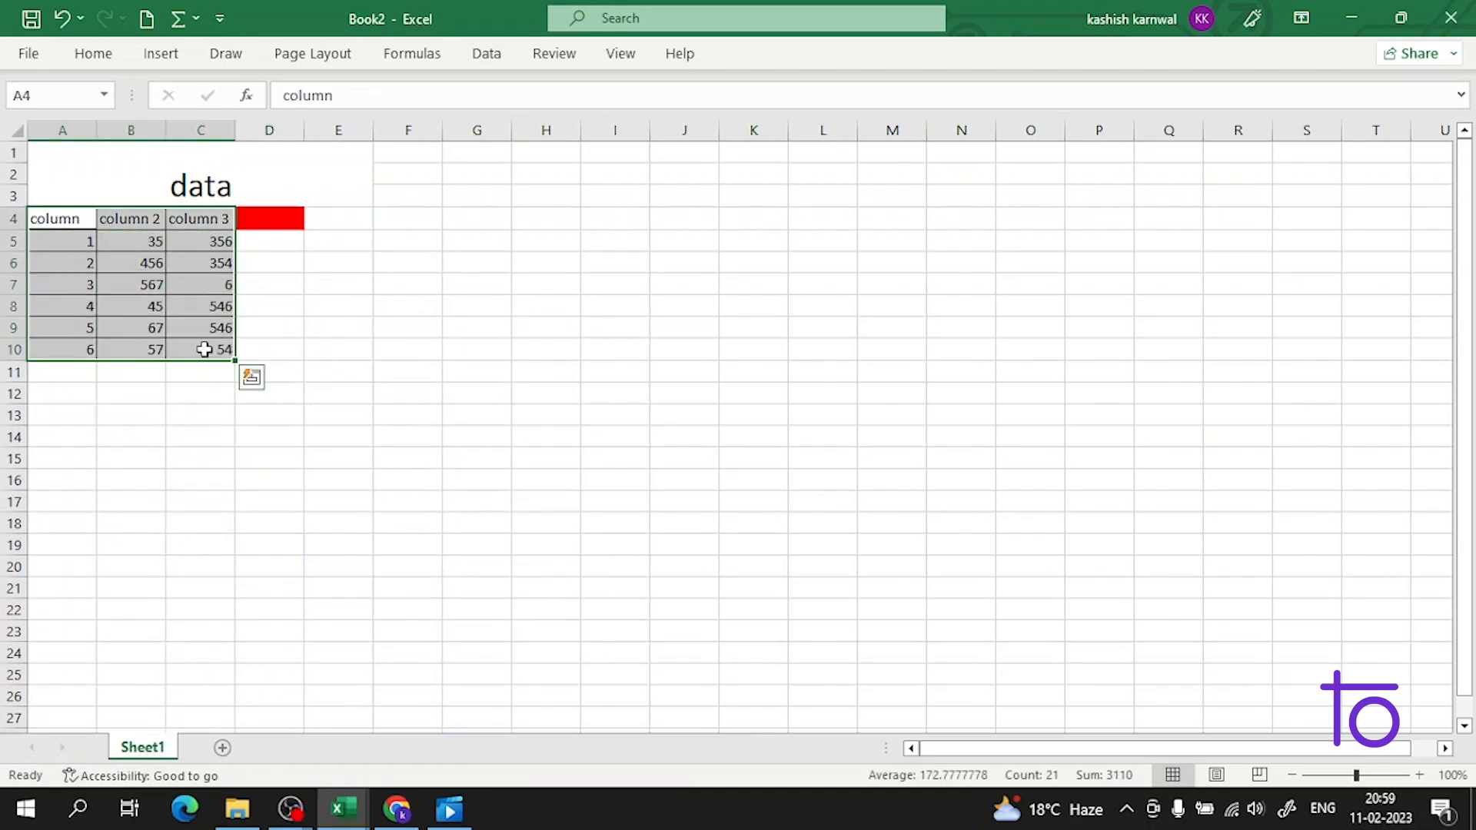
right_click(205, 349)
click(285, 669)
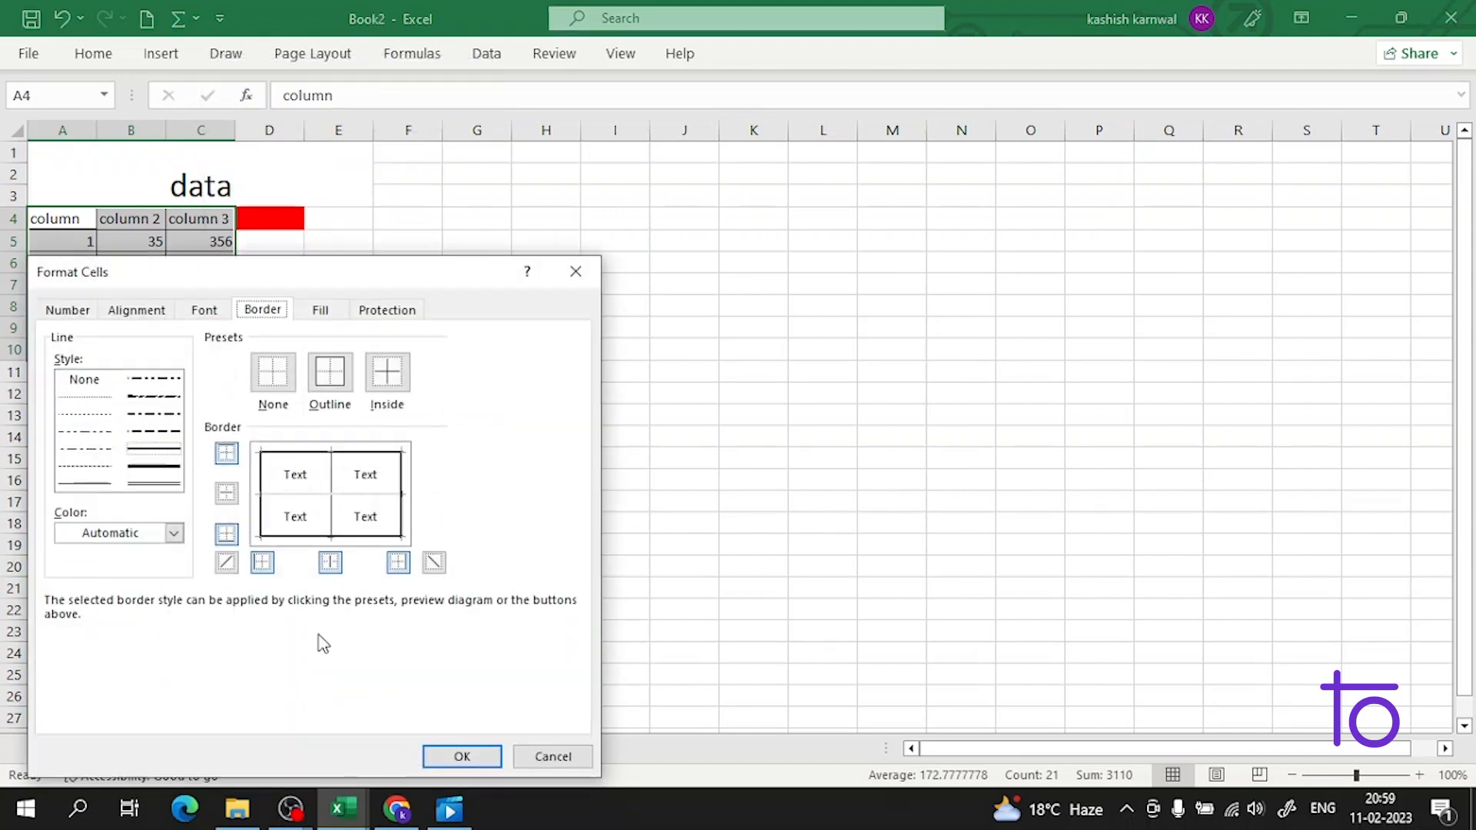
click(329, 401)
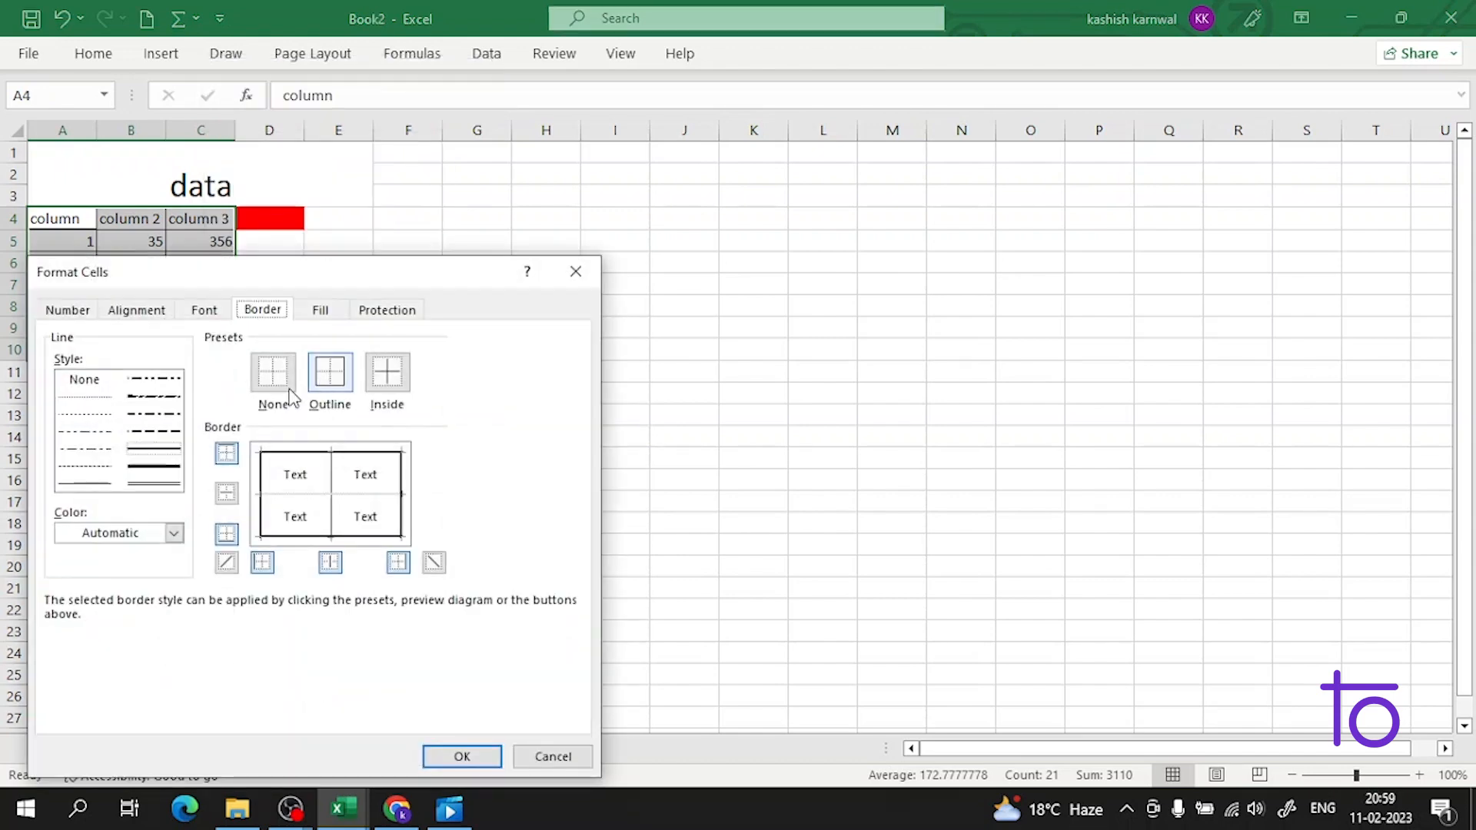
click(172, 531)
click(74, 470)
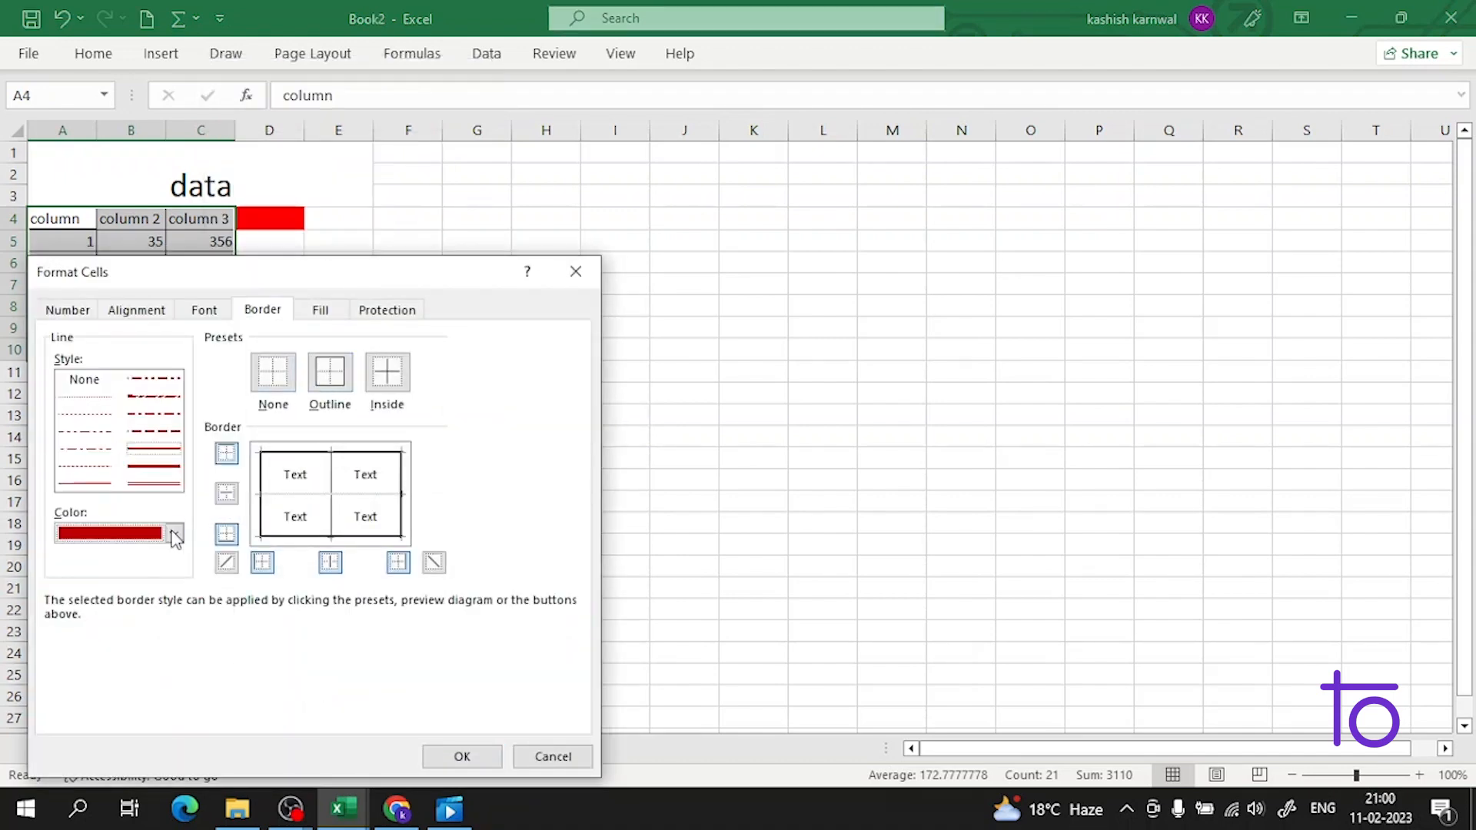
click(350, 387)
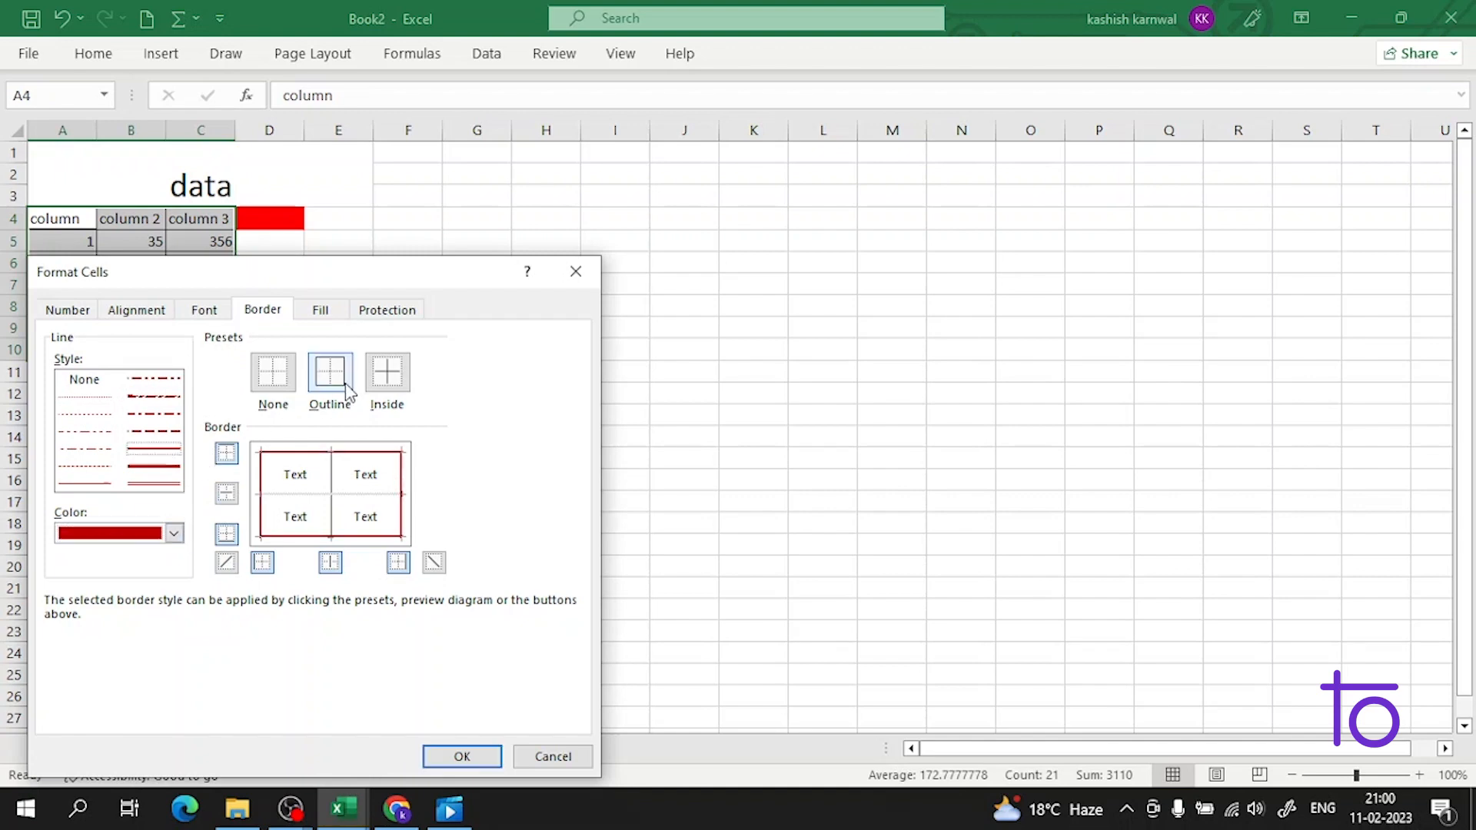
click(462, 757)
click(344, 302)
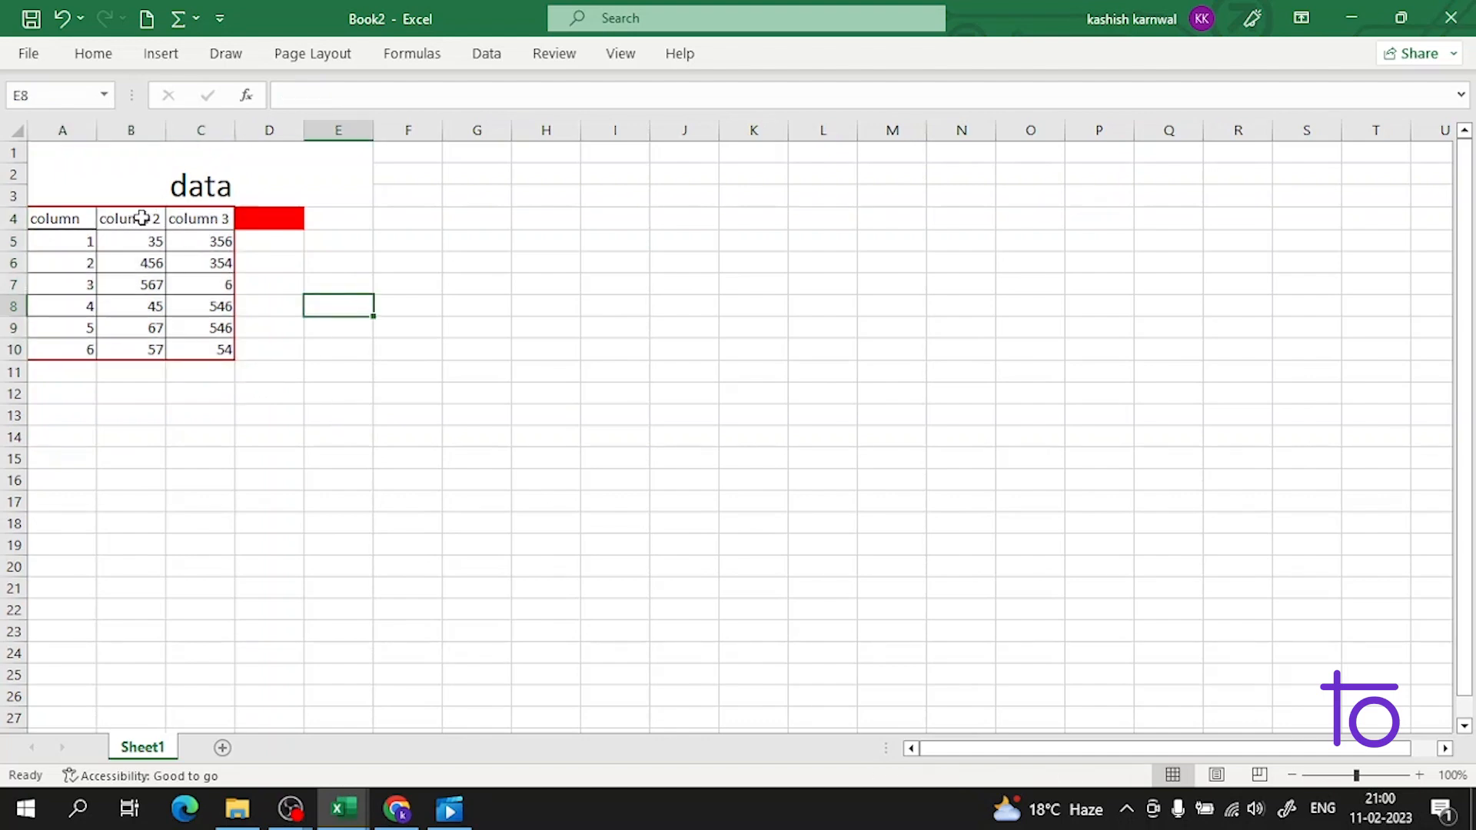
click(170, 410)
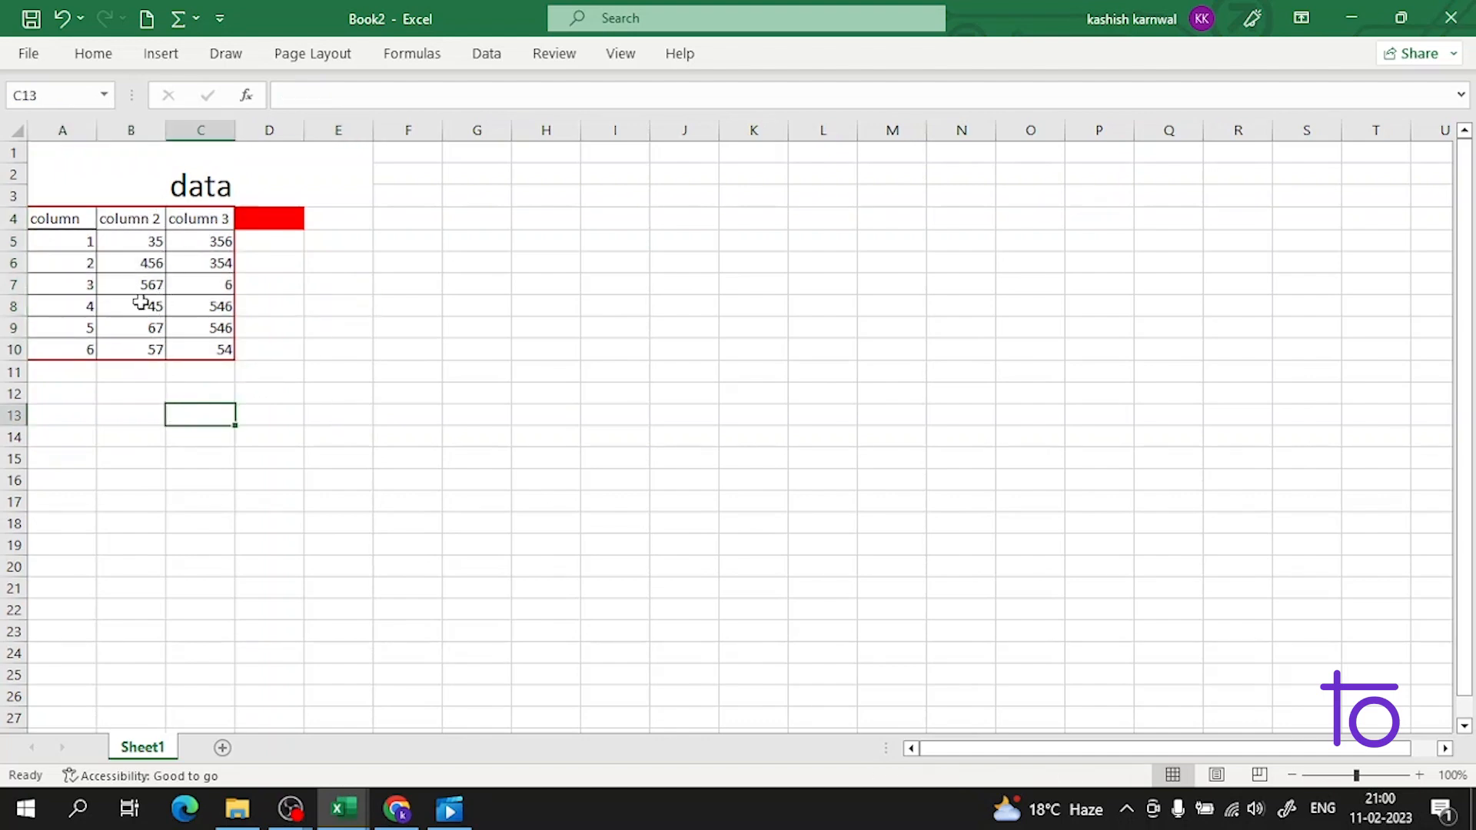
Apply dark red inside borders between all cells of the table range A4:C10.
click(131, 238)
drag(30, 215, 221, 349)
right_click(192, 287)
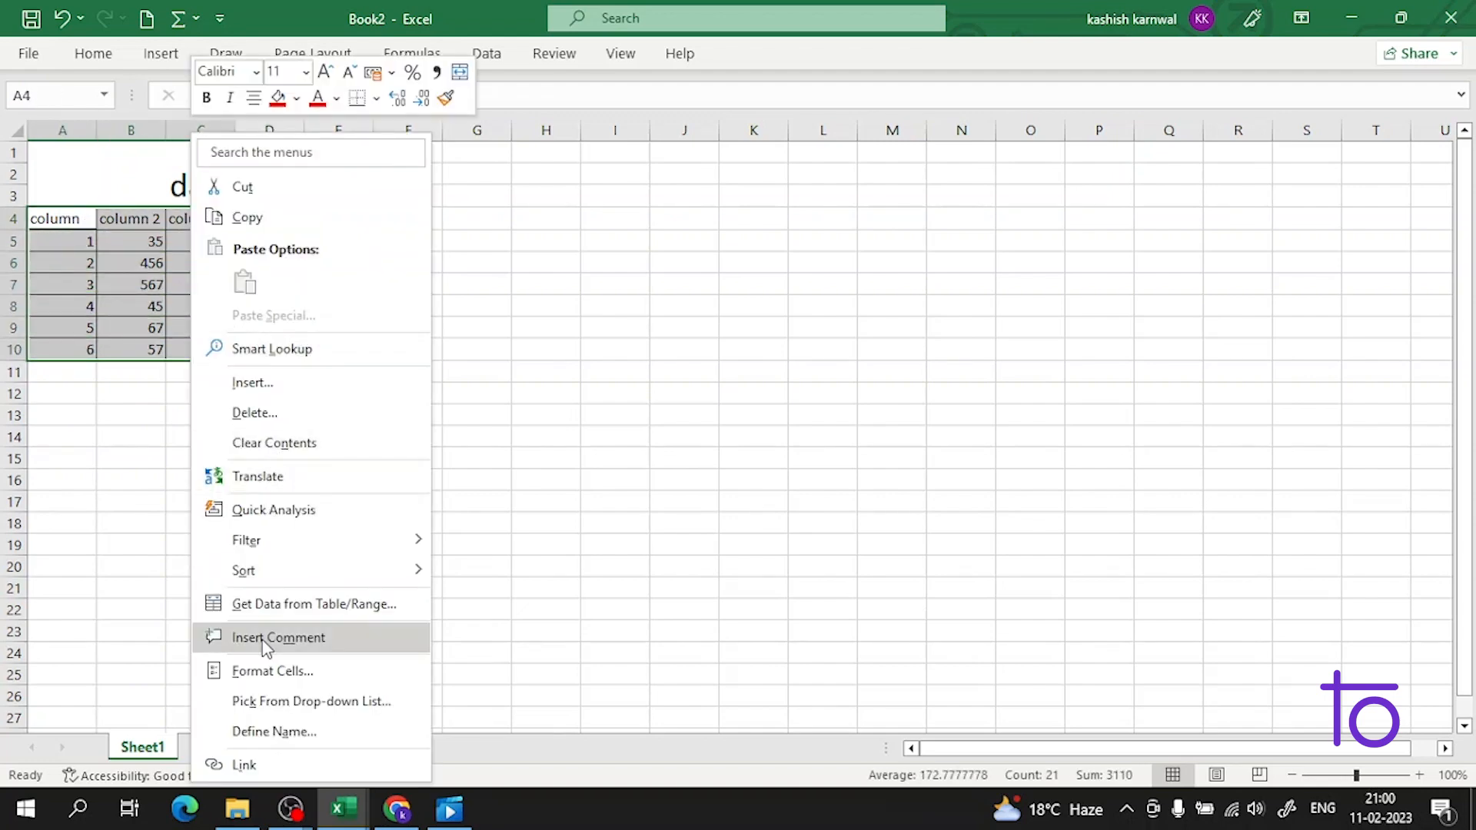
click(270, 667)
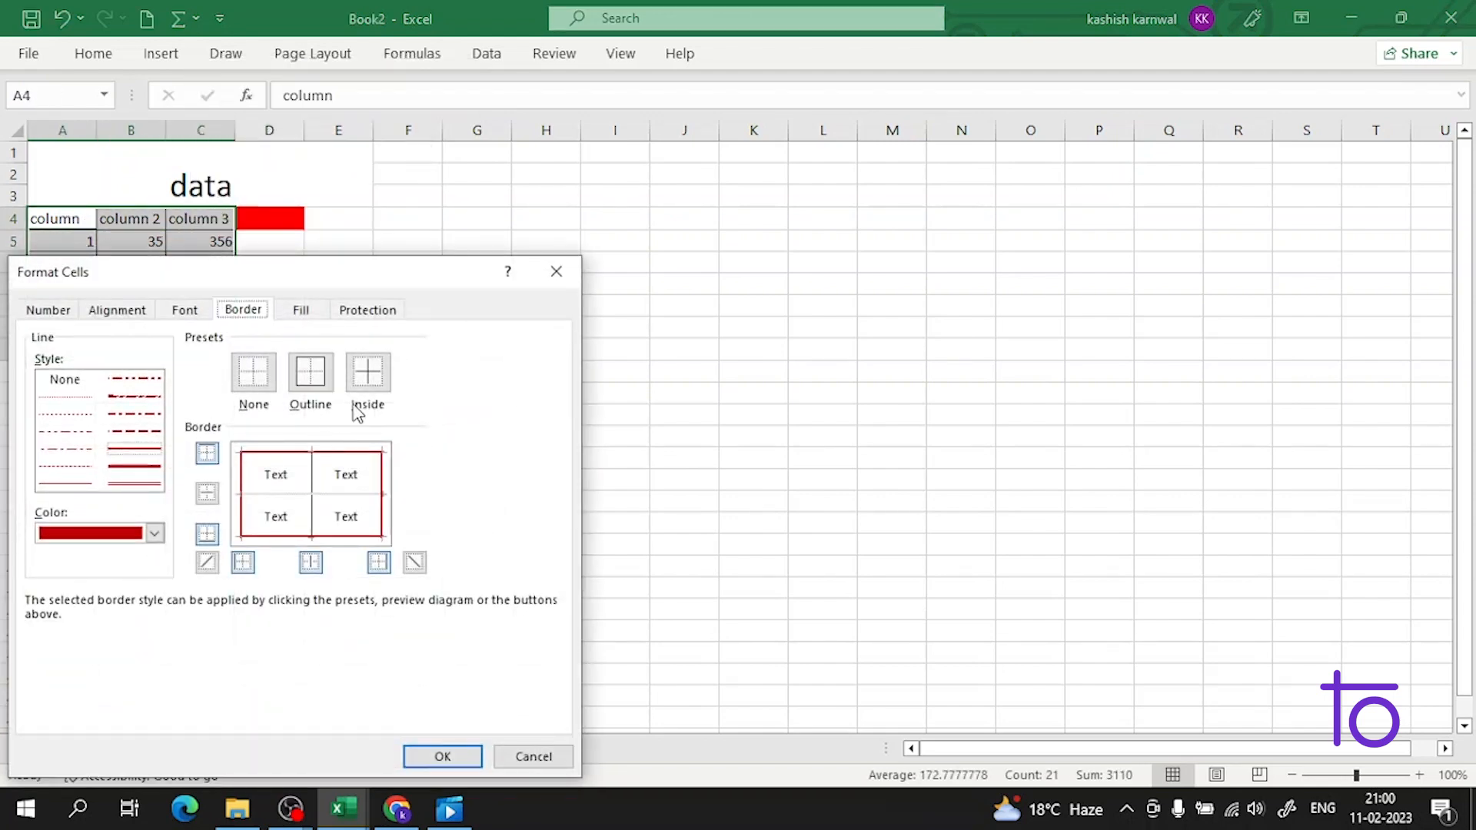
click(368, 372)
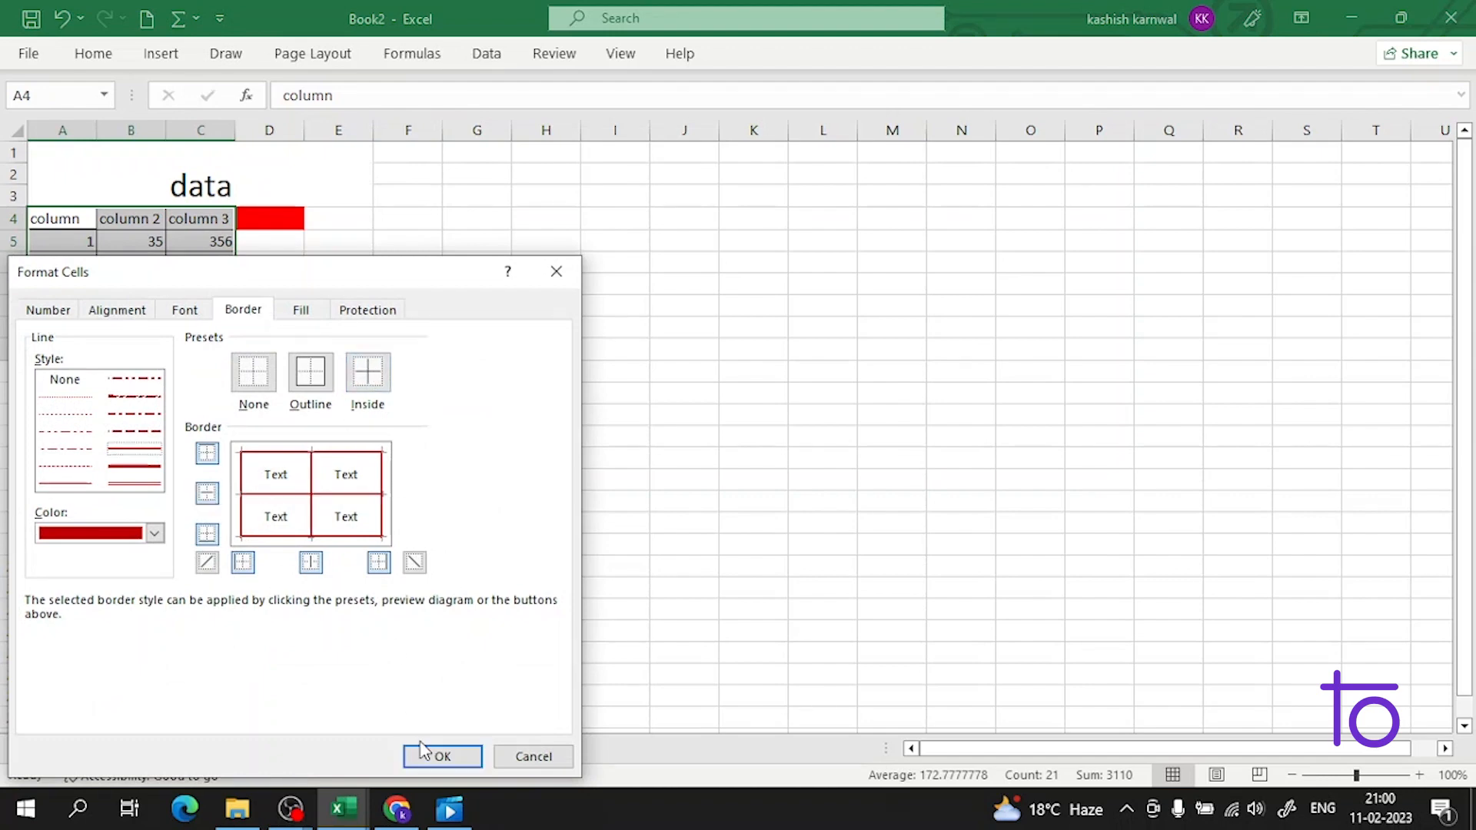
click(422, 751)
click(409, 288)
click(242, 471)
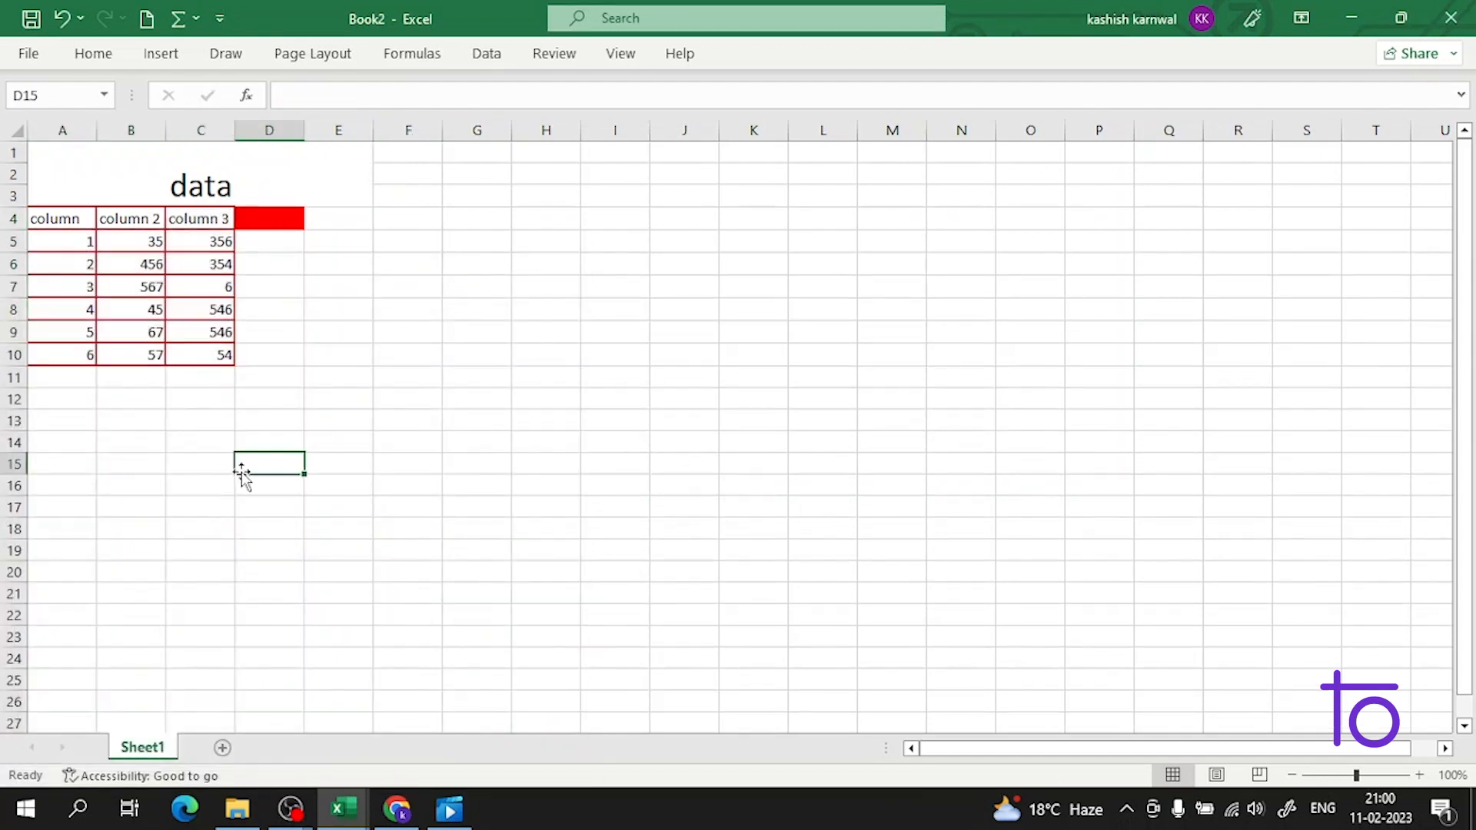
Try to recolour the borders of table range A4:C10 by choosing only a custom purple line colour, #A71993 (RGB 167, 25, 147).
click(191, 309)
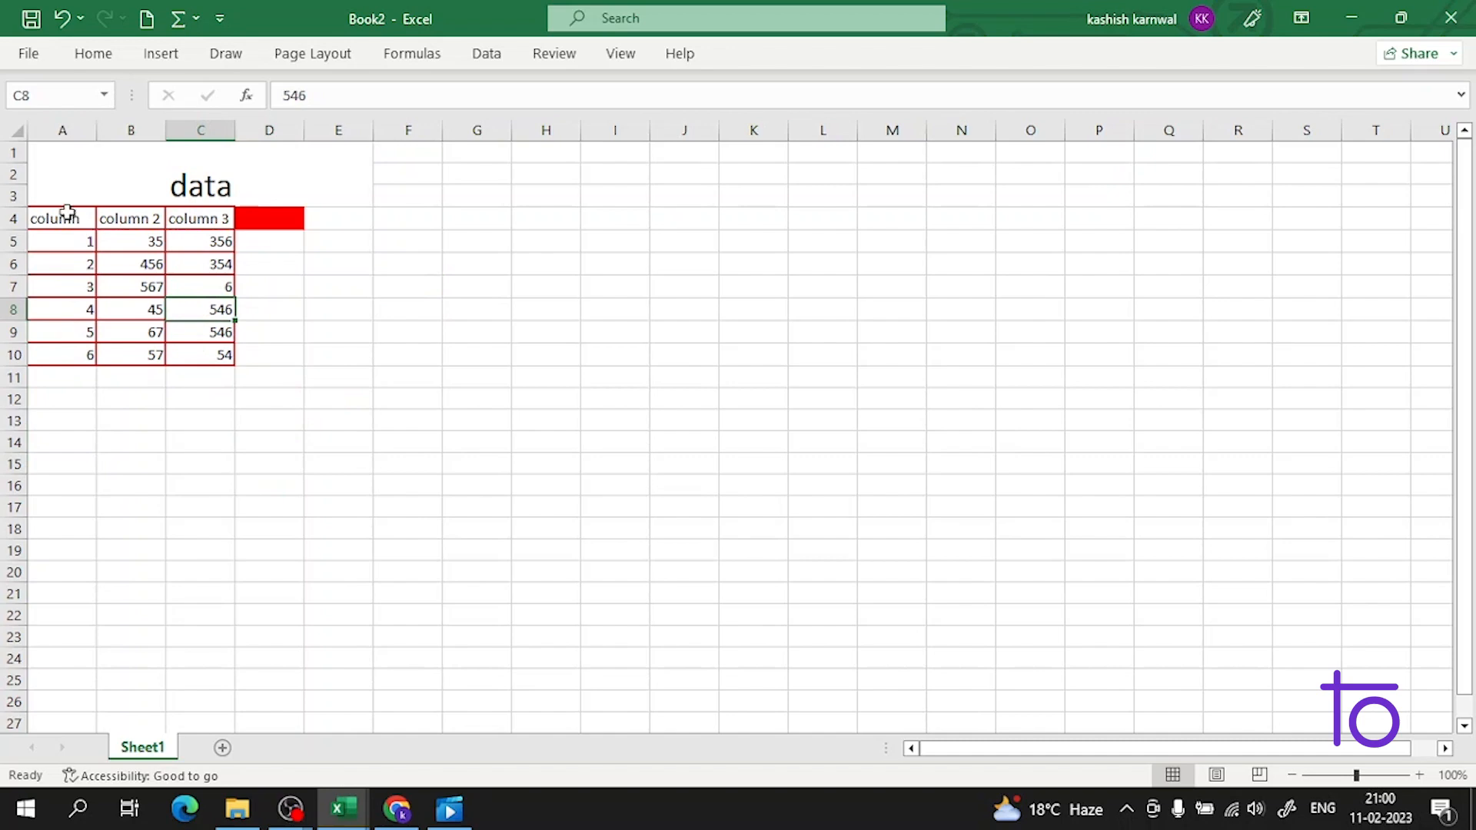
drag(68, 213, 211, 353)
right_click(192, 352)
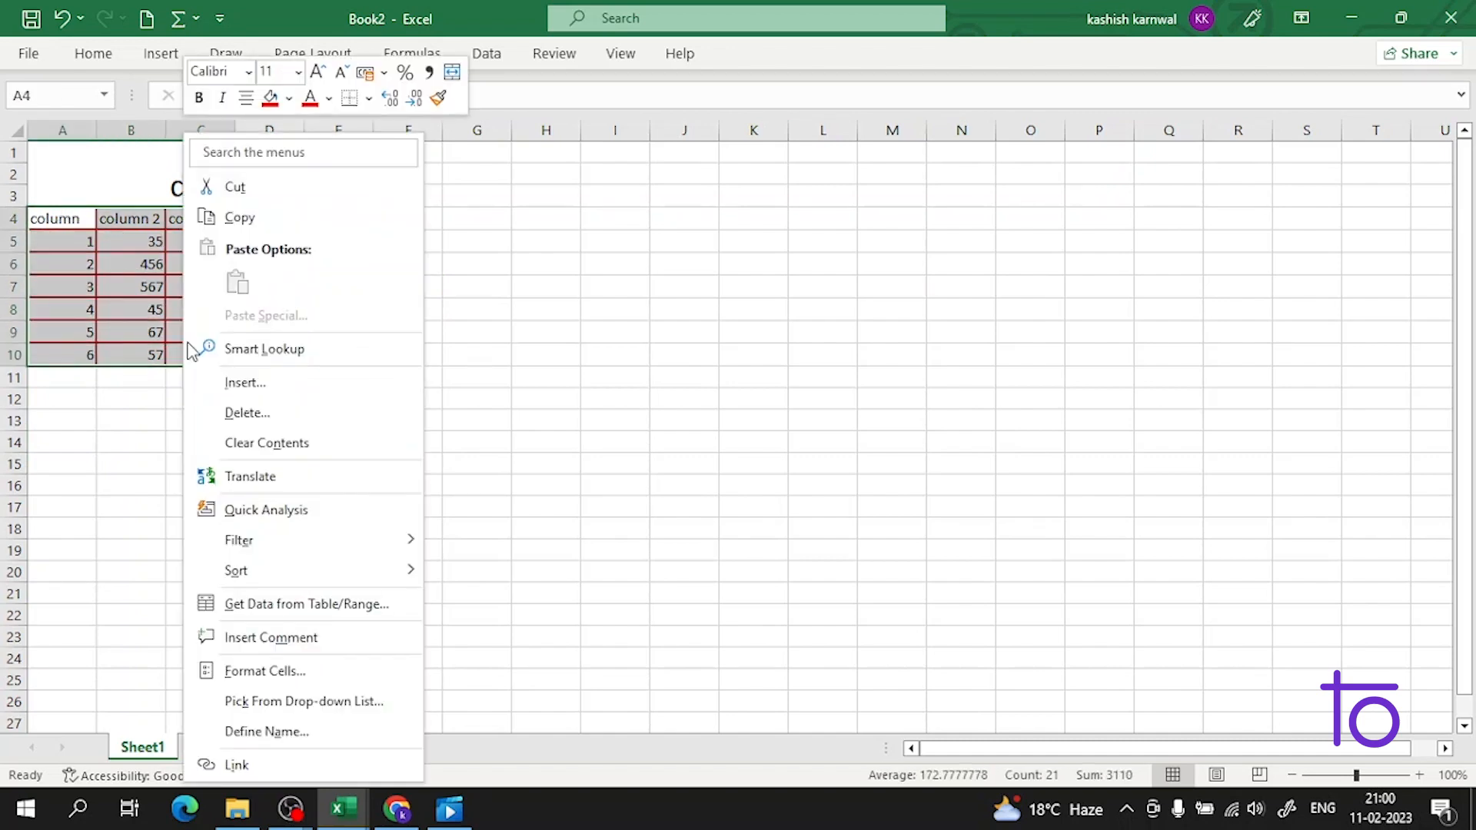
click(245, 670)
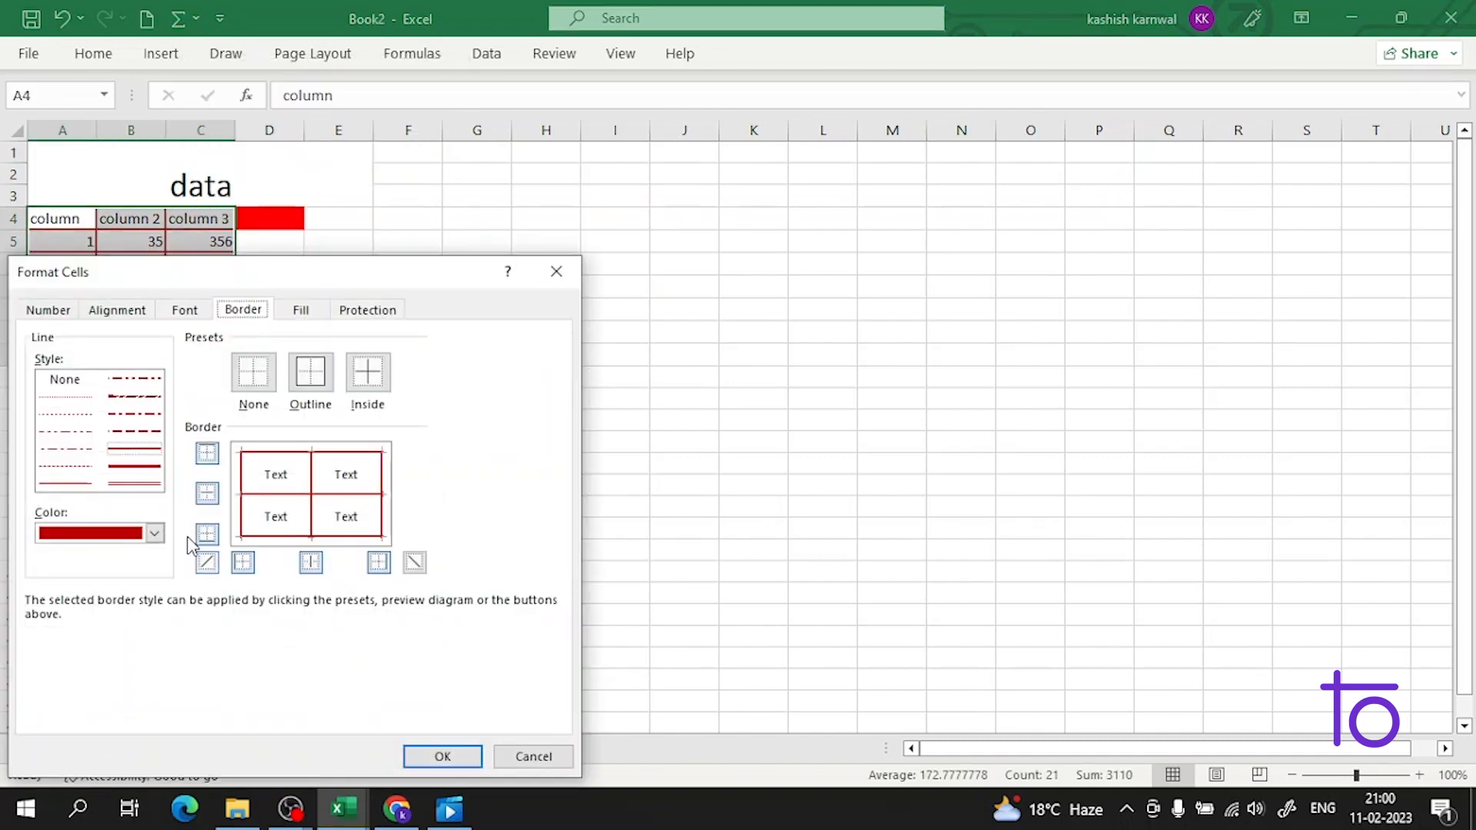
click(155, 532)
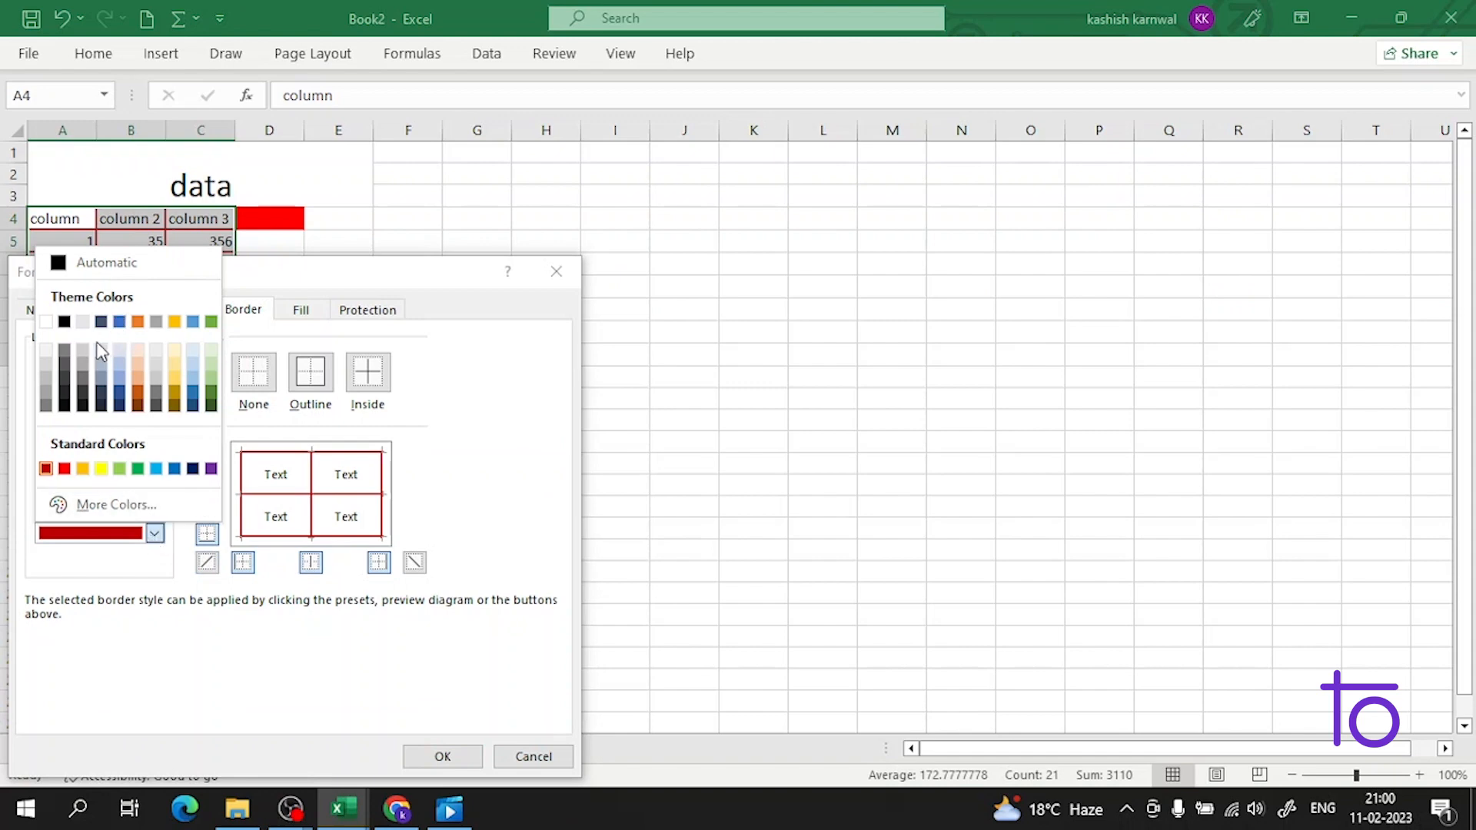
click(92, 504)
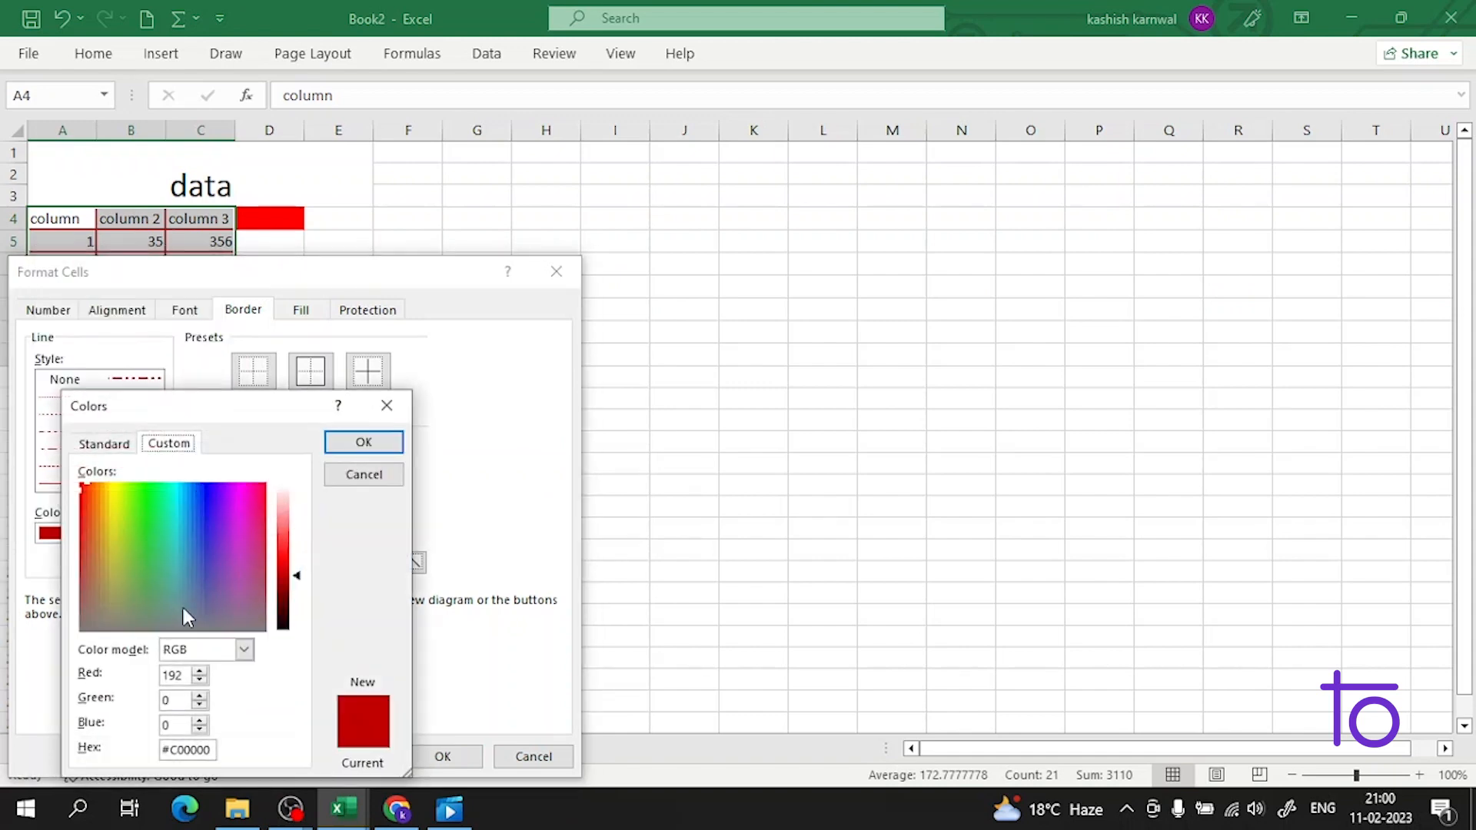
drag(209, 508, 135, 524)
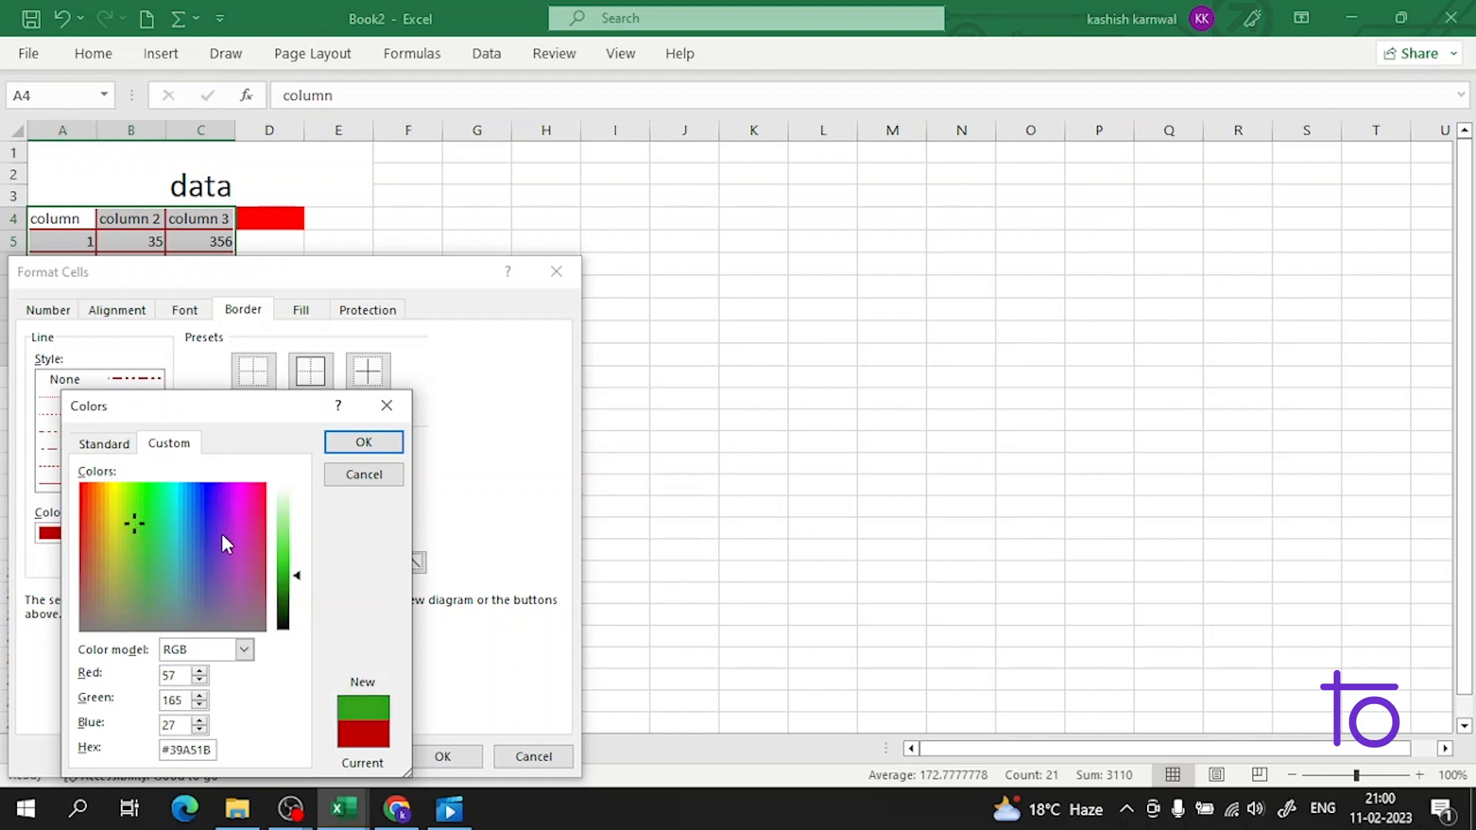
click(186, 528)
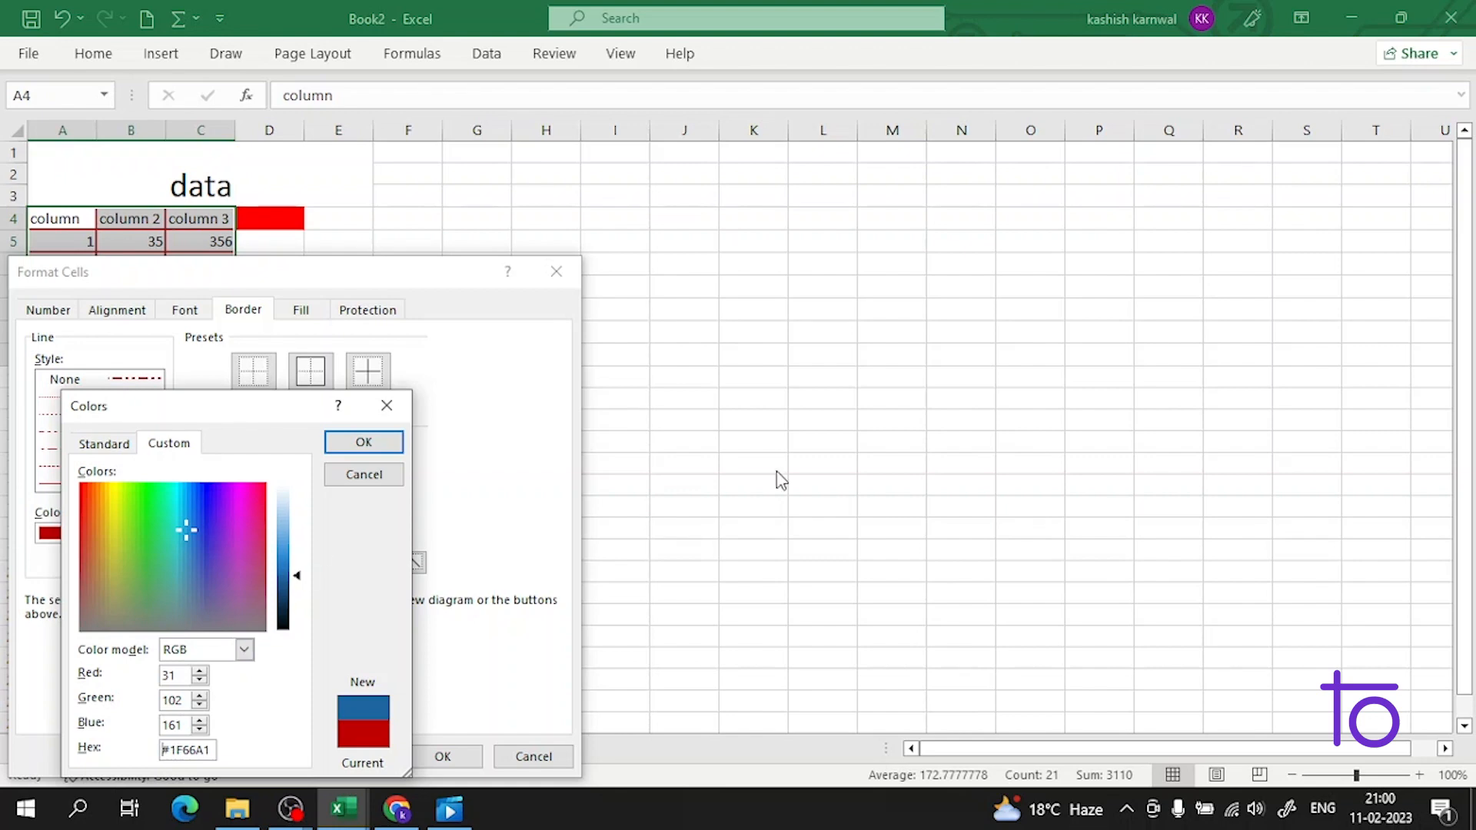
mouse_move(394, 784)
drag(158, 624, 239, 520)
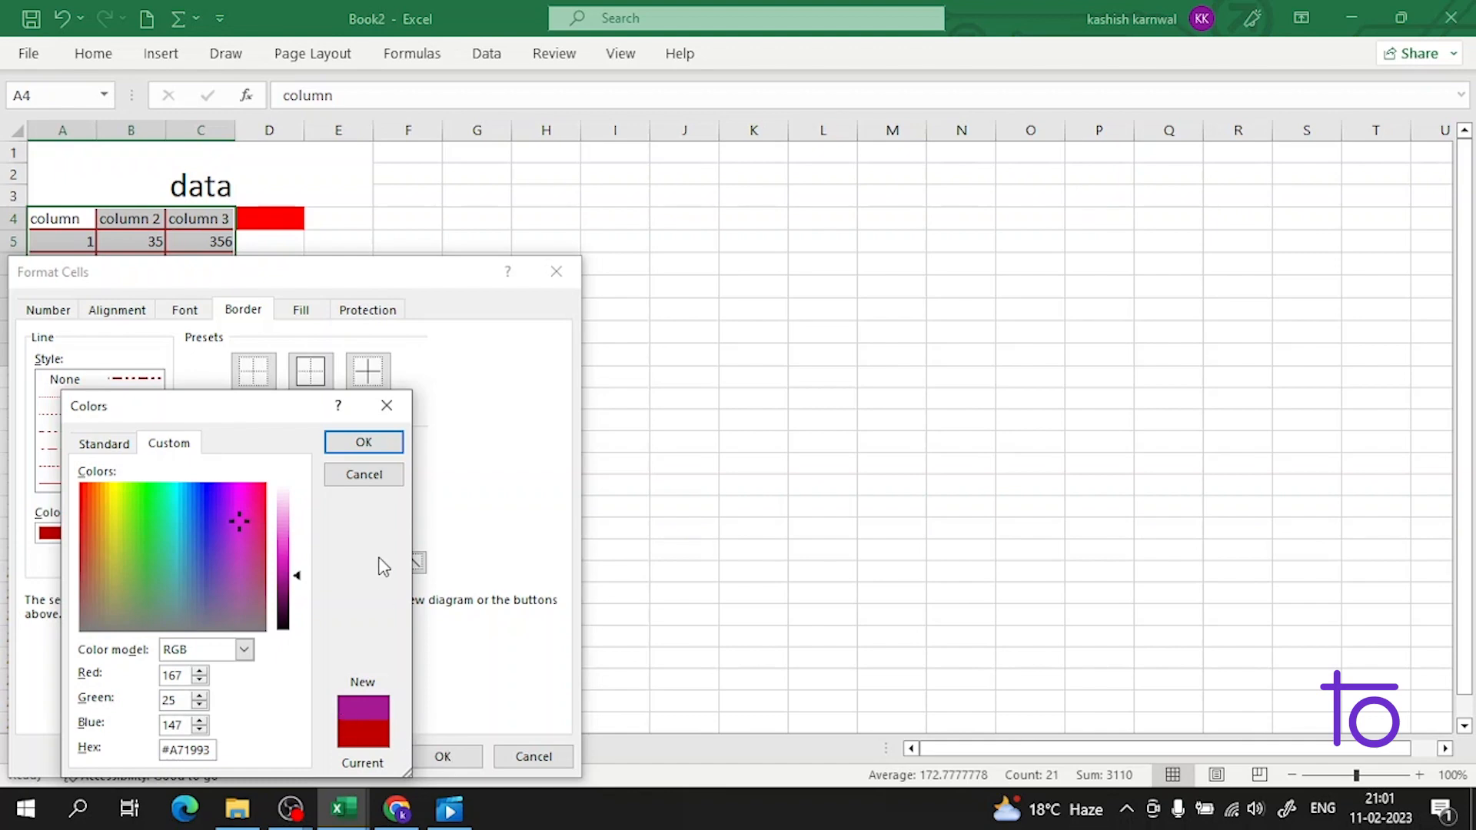
click(377, 443)
click(443, 755)
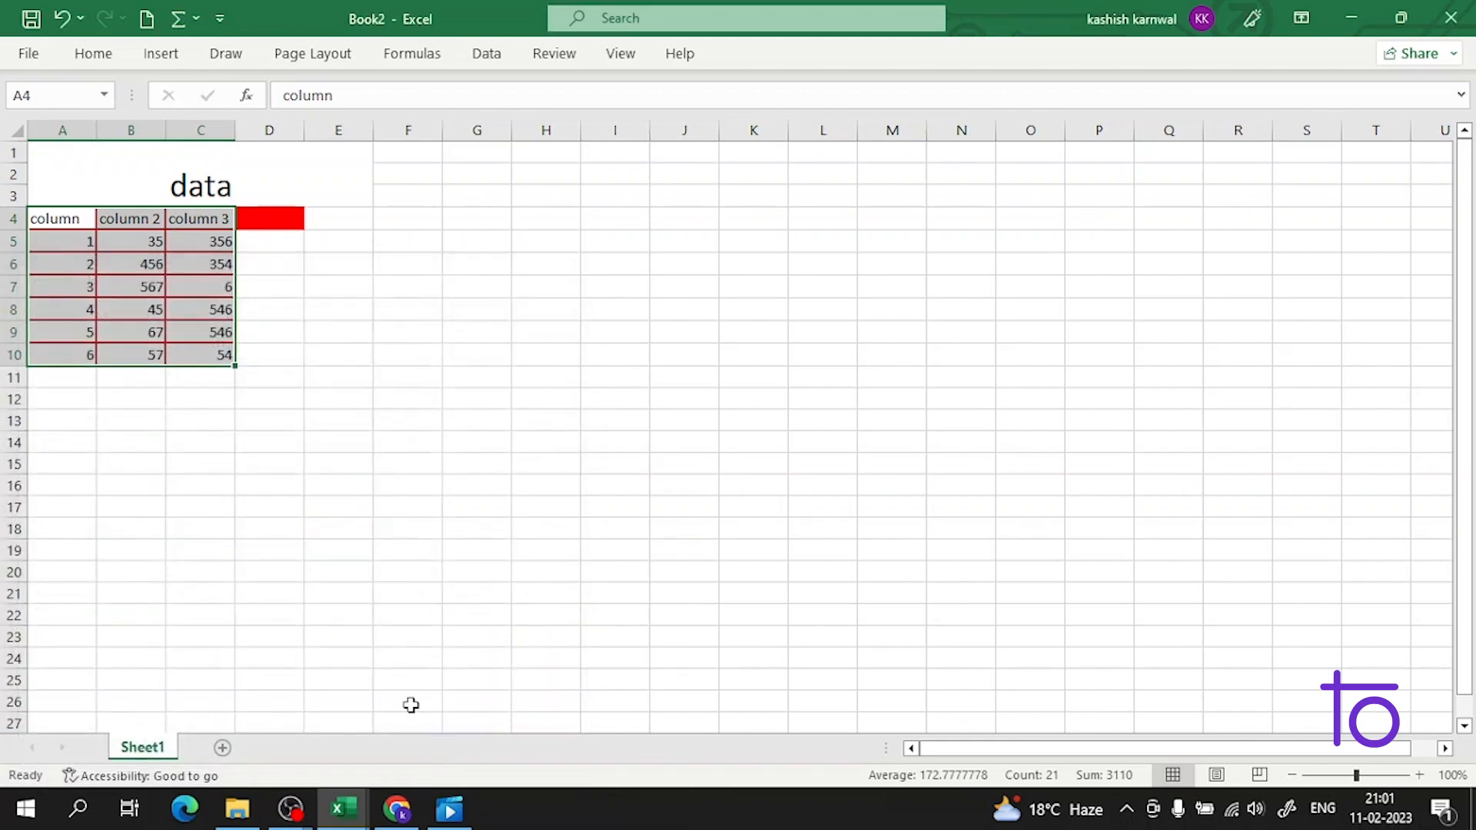
click(384, 341)
click(259, 438)
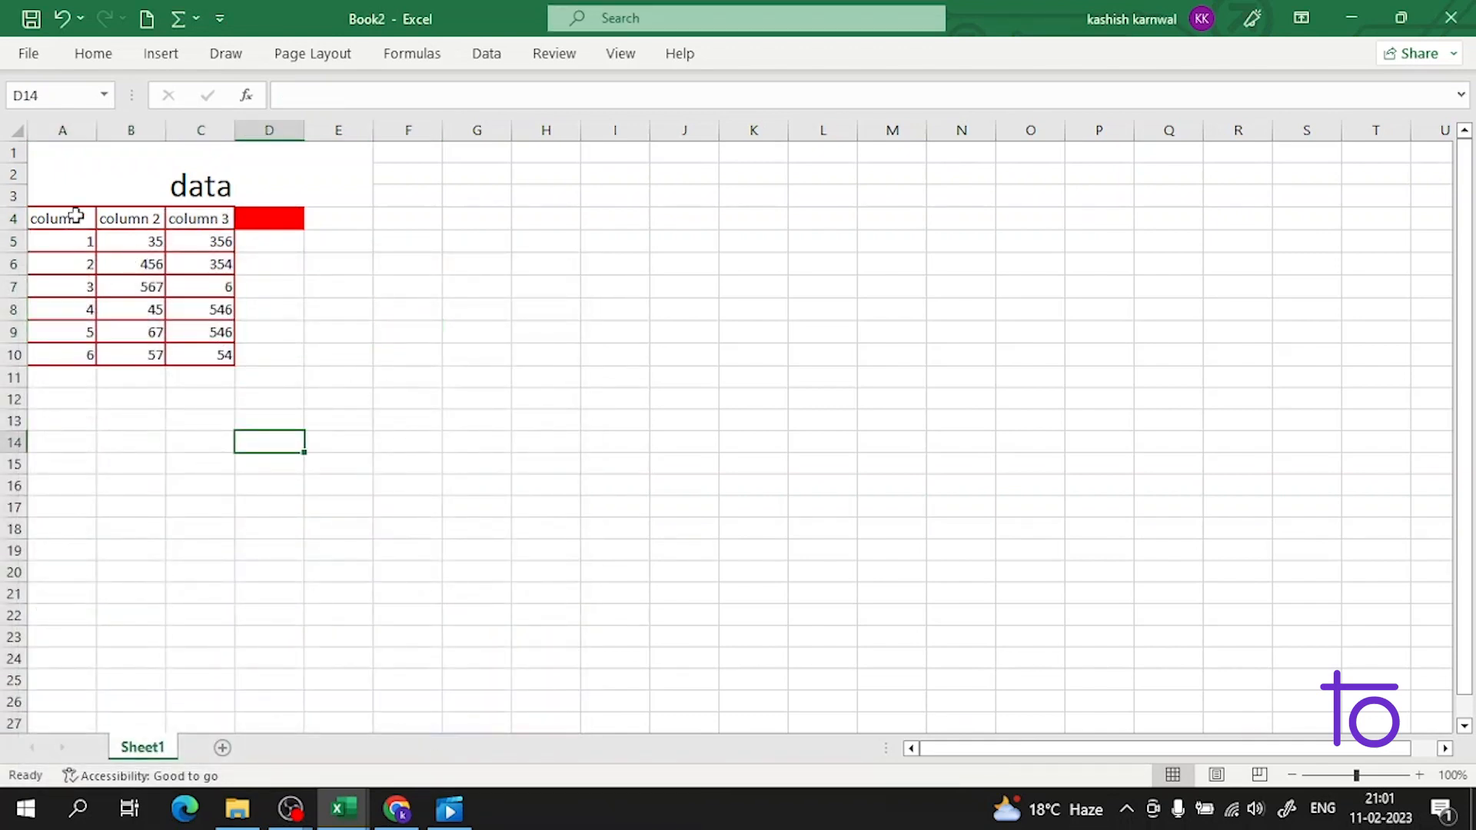
drag(76, 215, 231, 373)
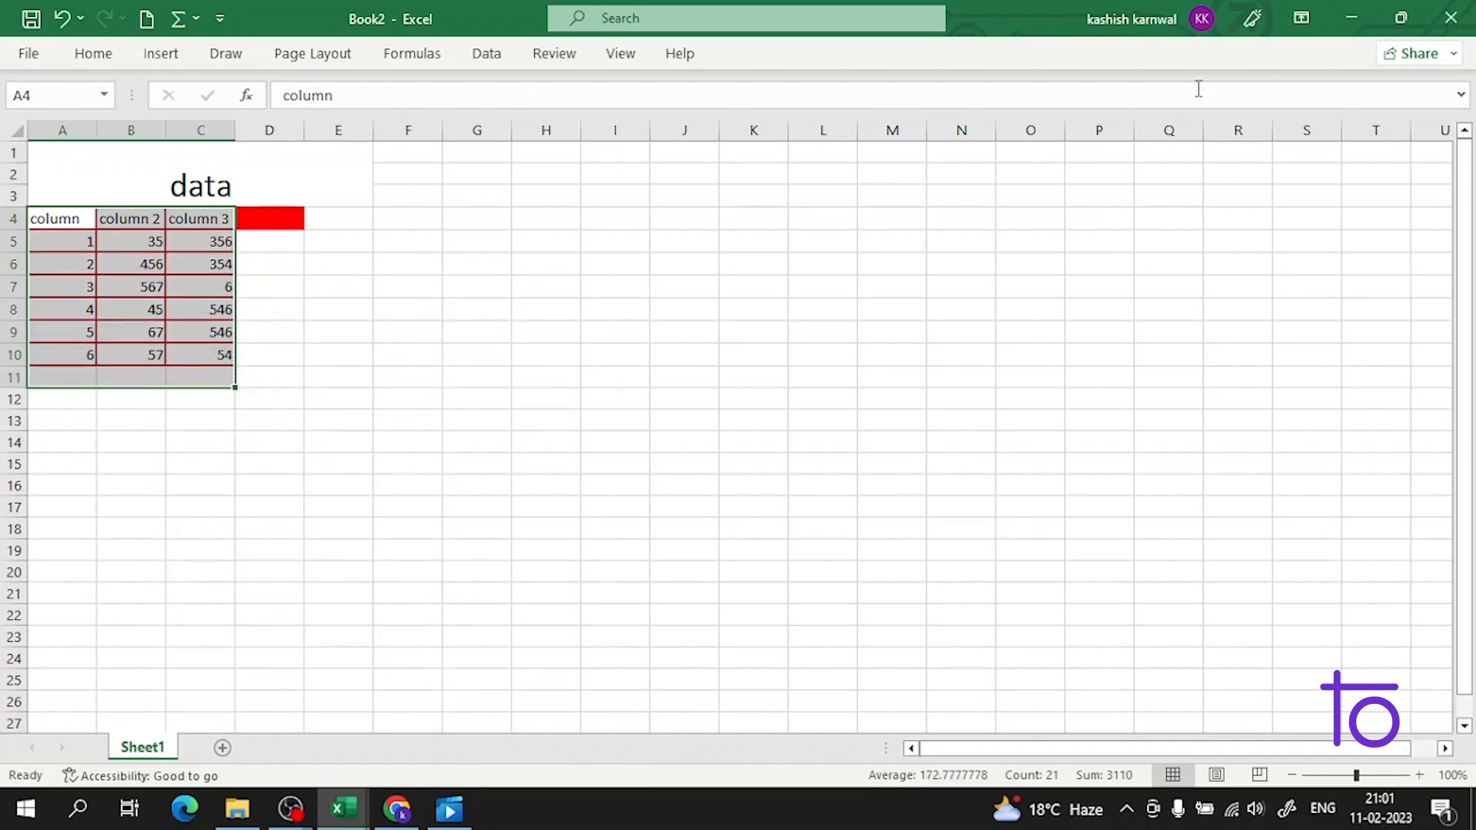
click(663, 197)
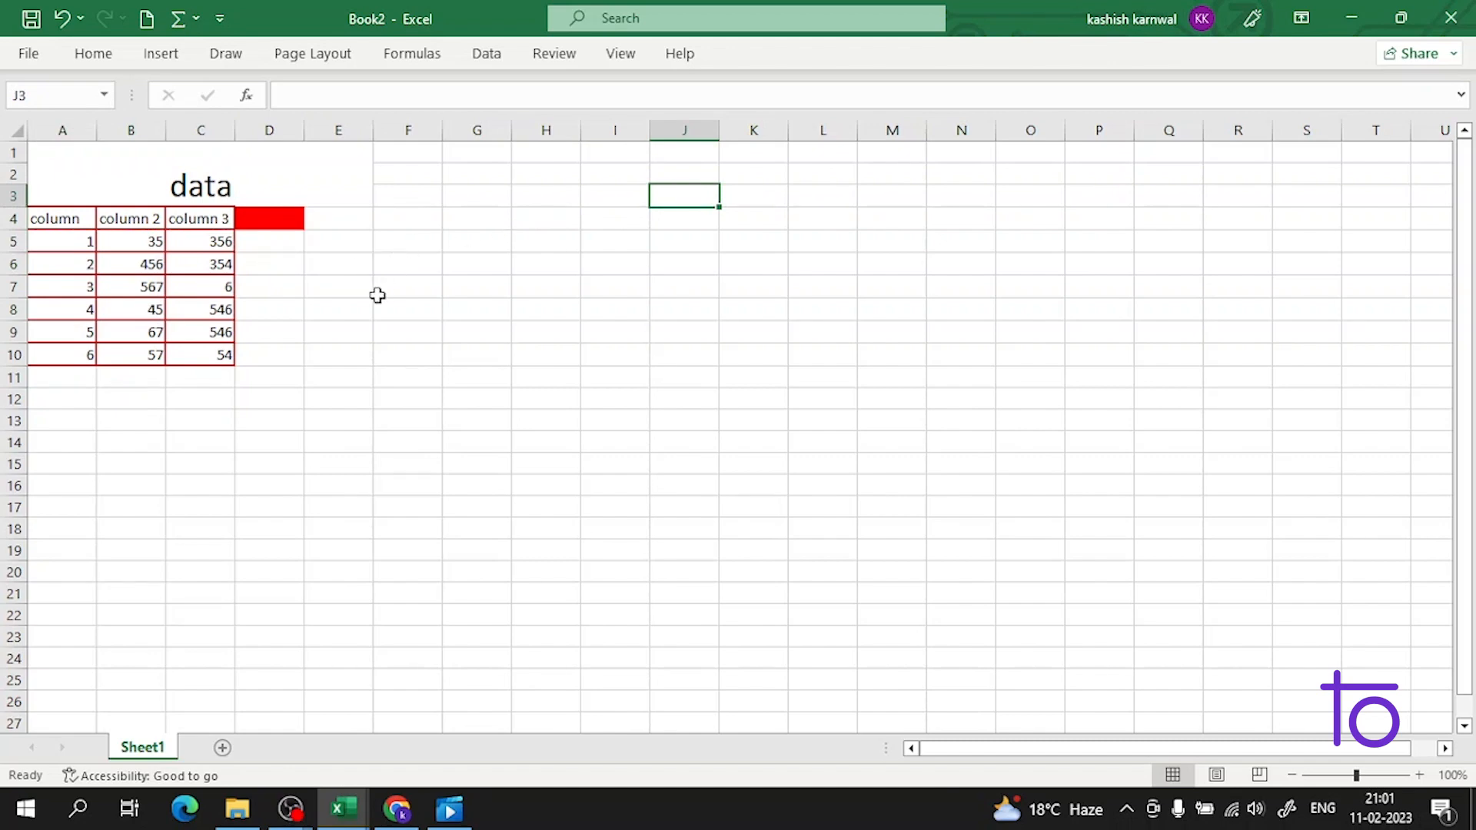
click(445, 232)
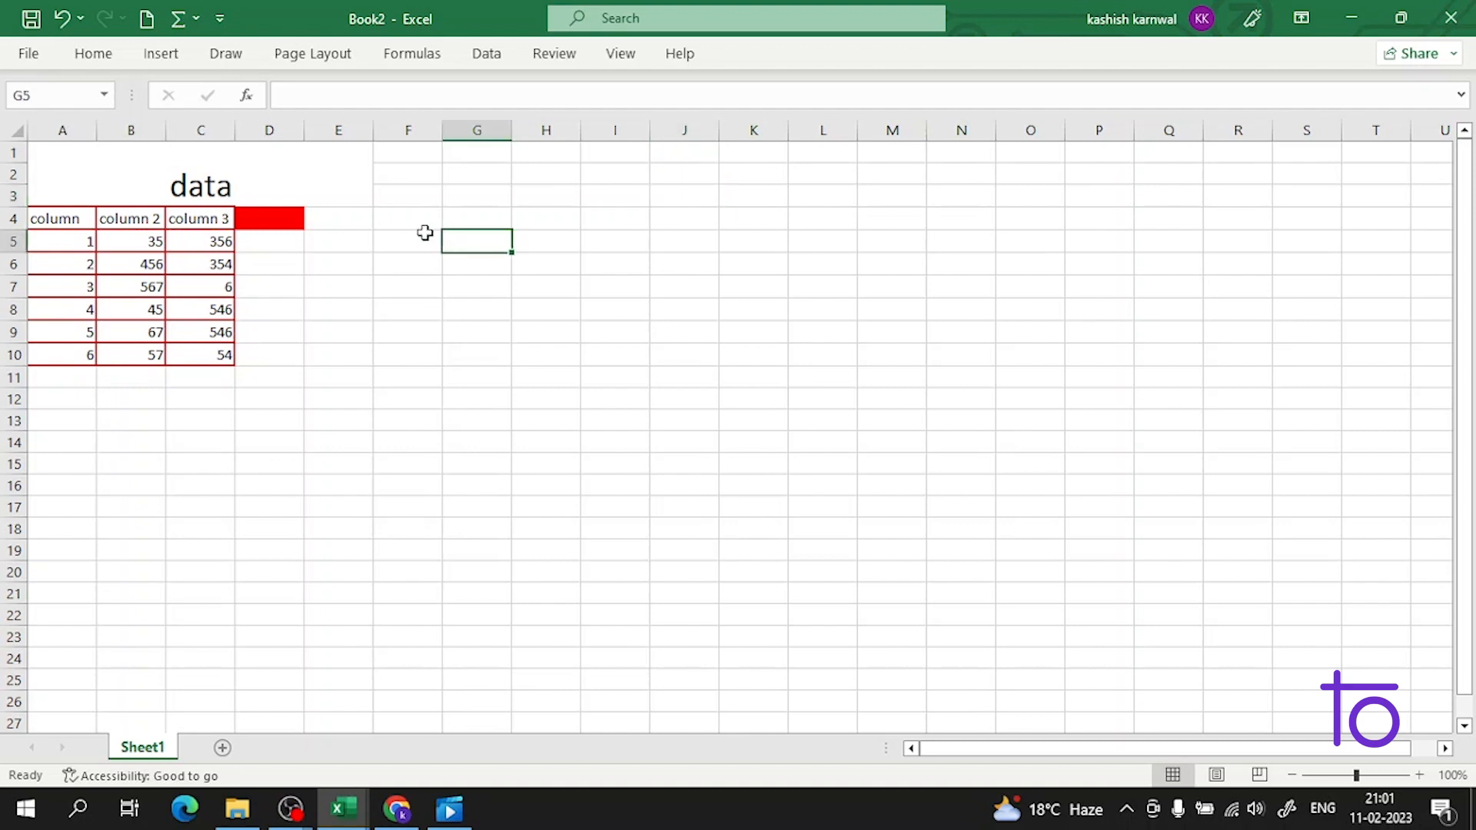
click(378, 221)
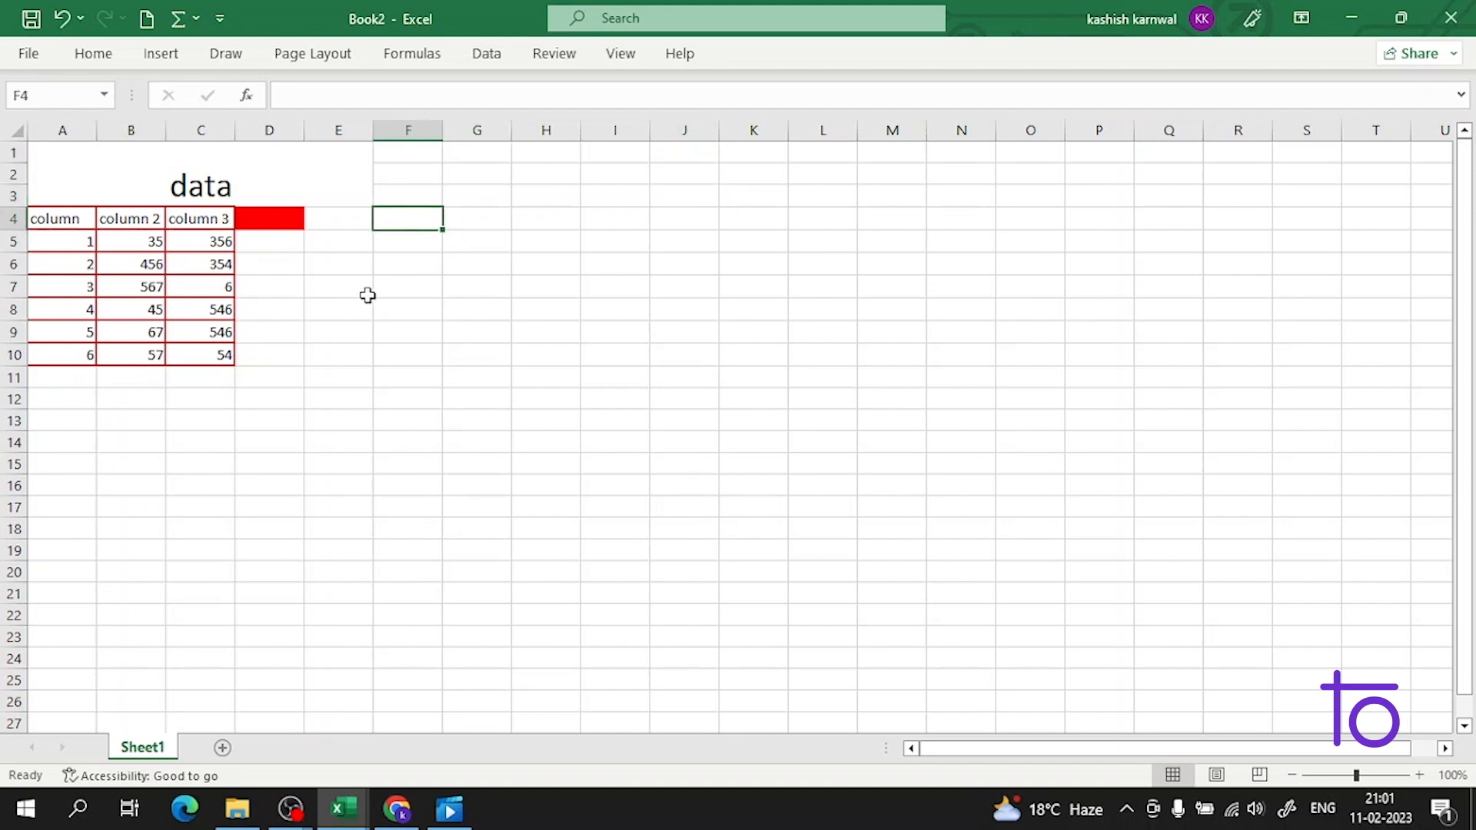